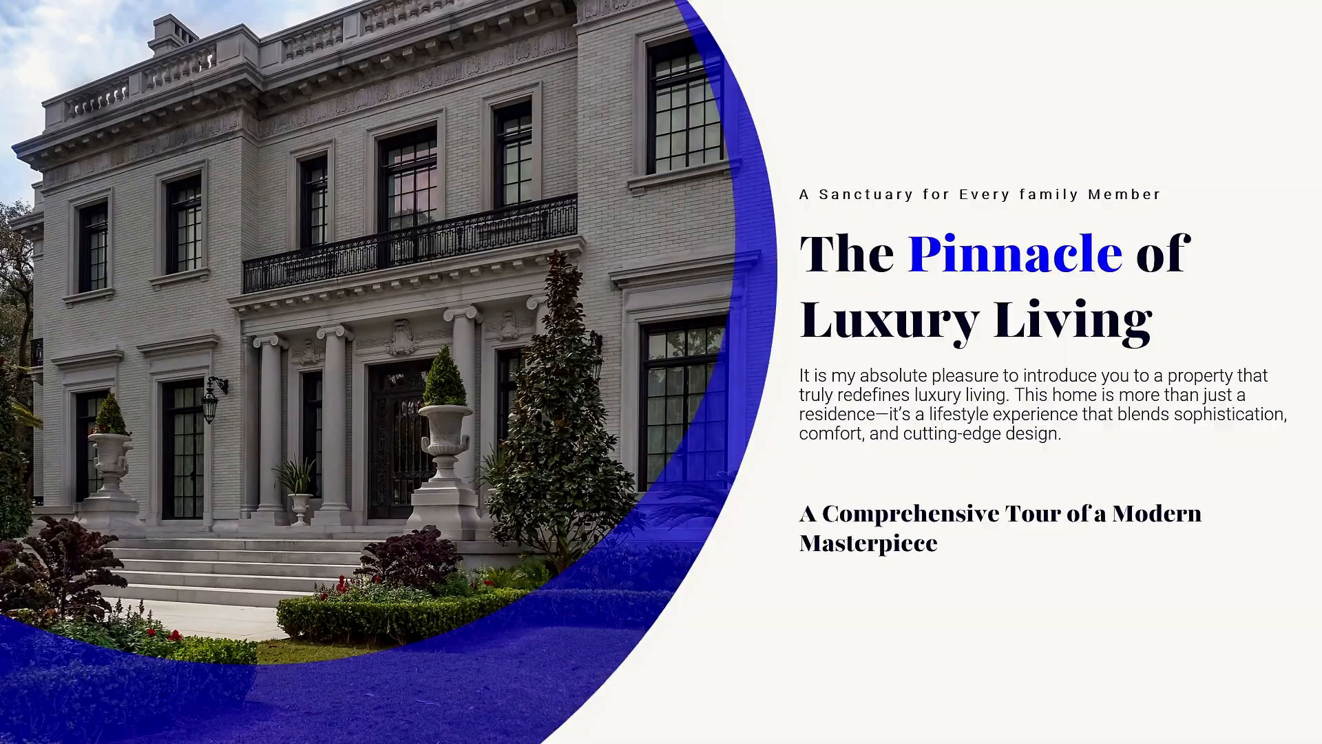
# Step: Open Slide Master view and insert a new layout after the last layout
pyautogui.press('Escape')
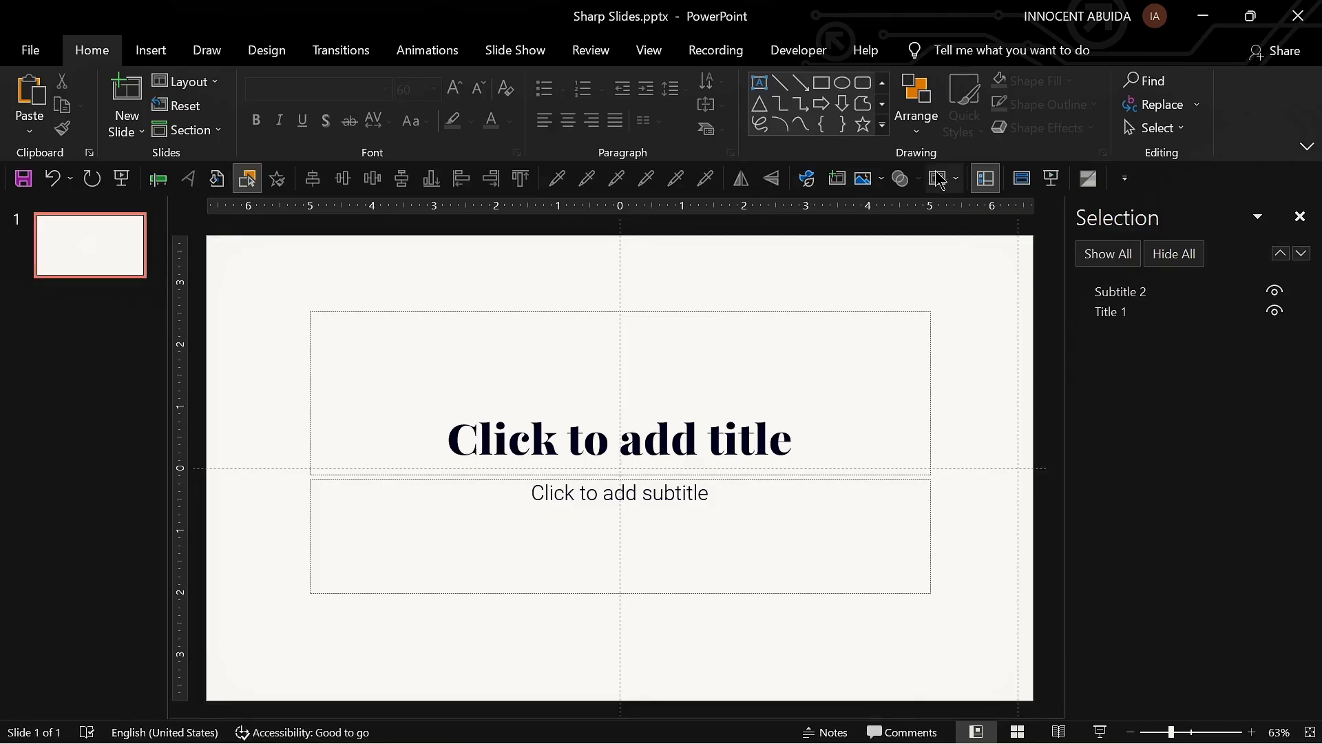
pyautogui.click(644, 60)
pyautogui.click(270, 107)
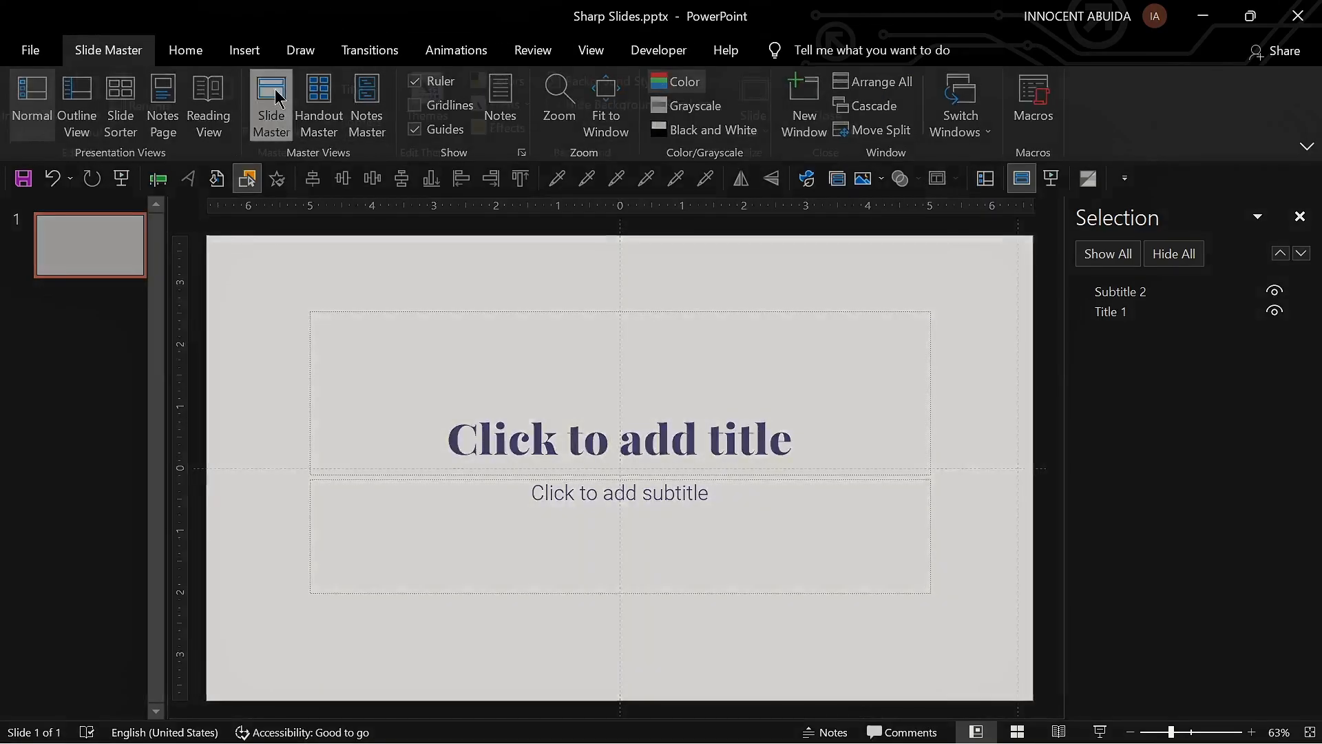
pyautogui.scroll(-3, 54, 542)
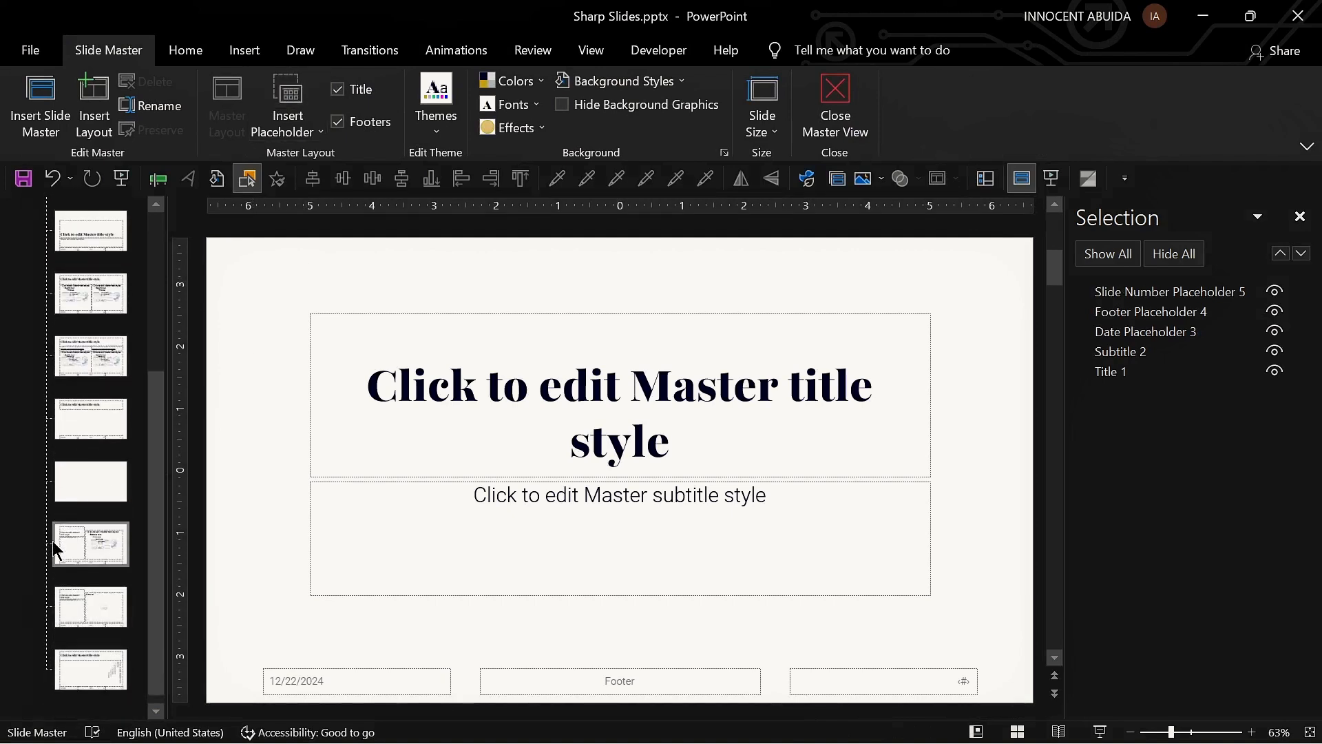
pyautogui.click(69, 668)
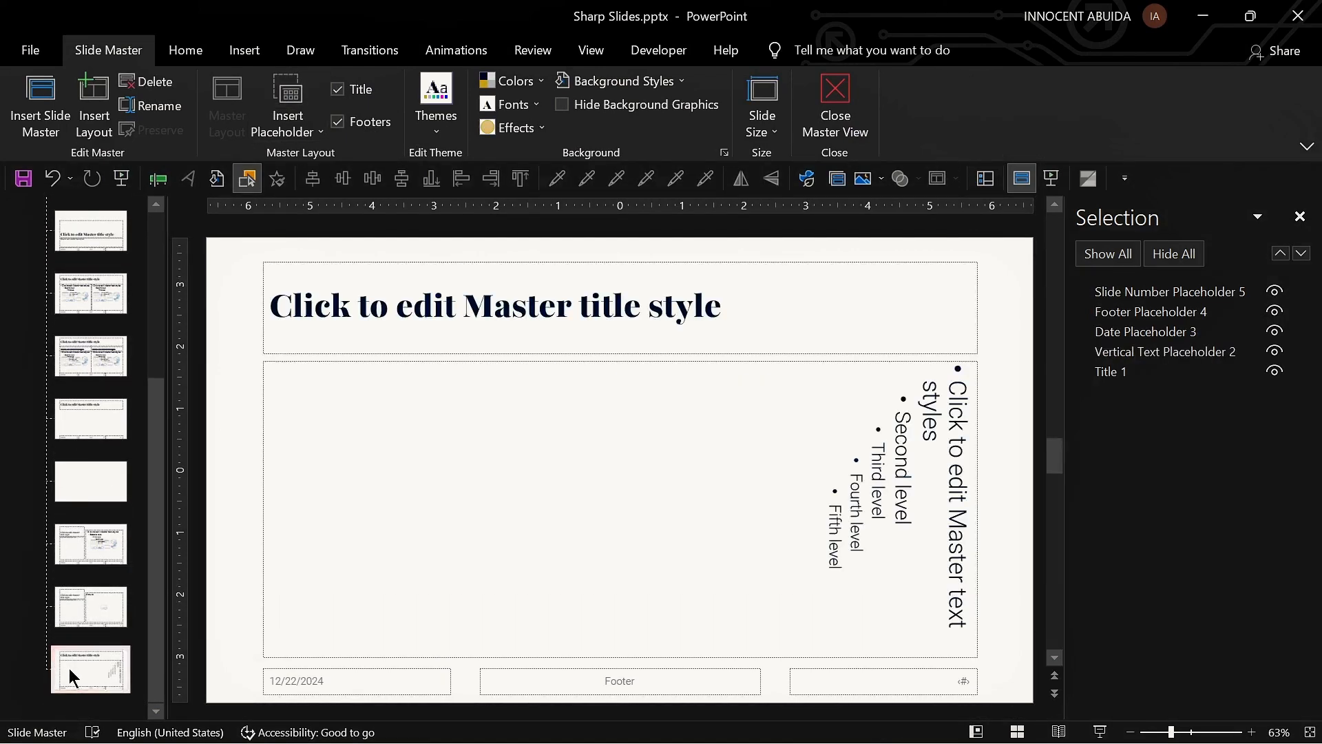
pyautogui.click(102, 118)
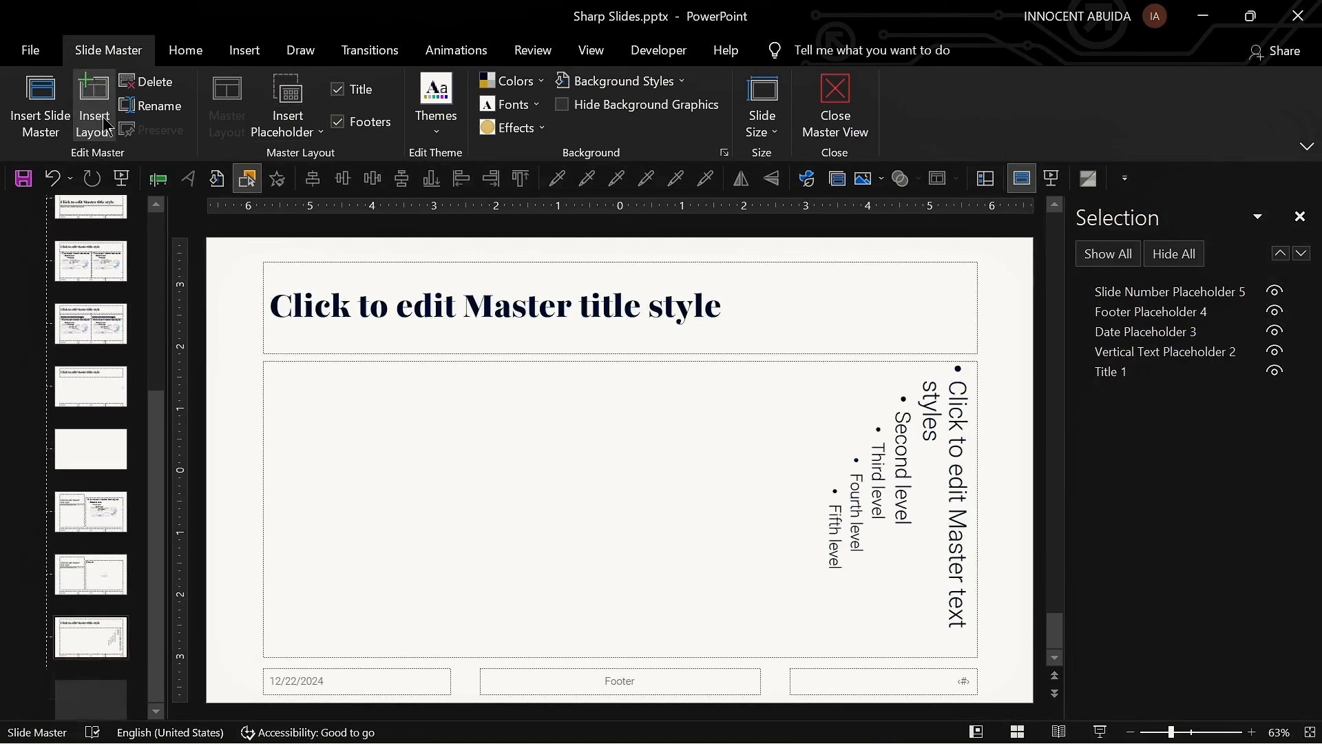
# Step: Remove the footer and title placeholders from the new layout
pyautogui.click(337, 121)
pyautogui.click(337, 89)
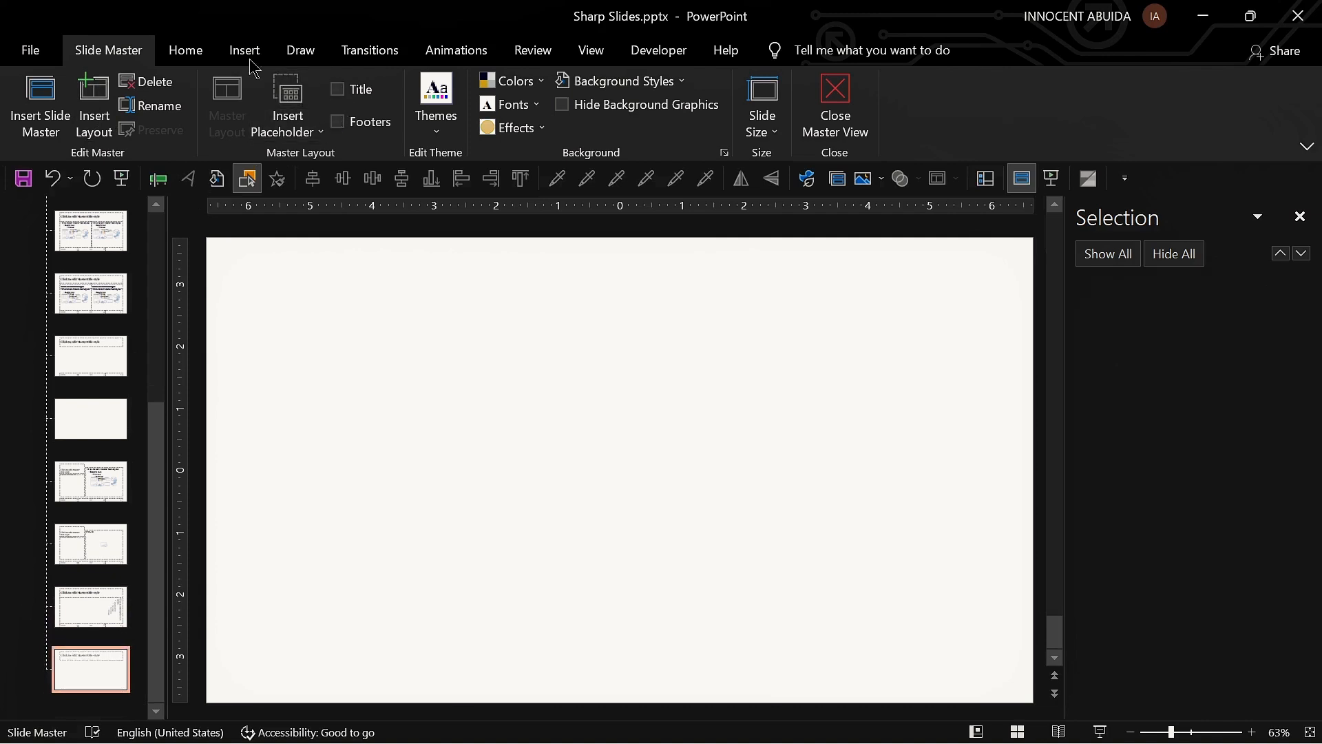
# Step: Draw a circle about 9.81 inches across over the new layout
pyautogui.click(200, 62)
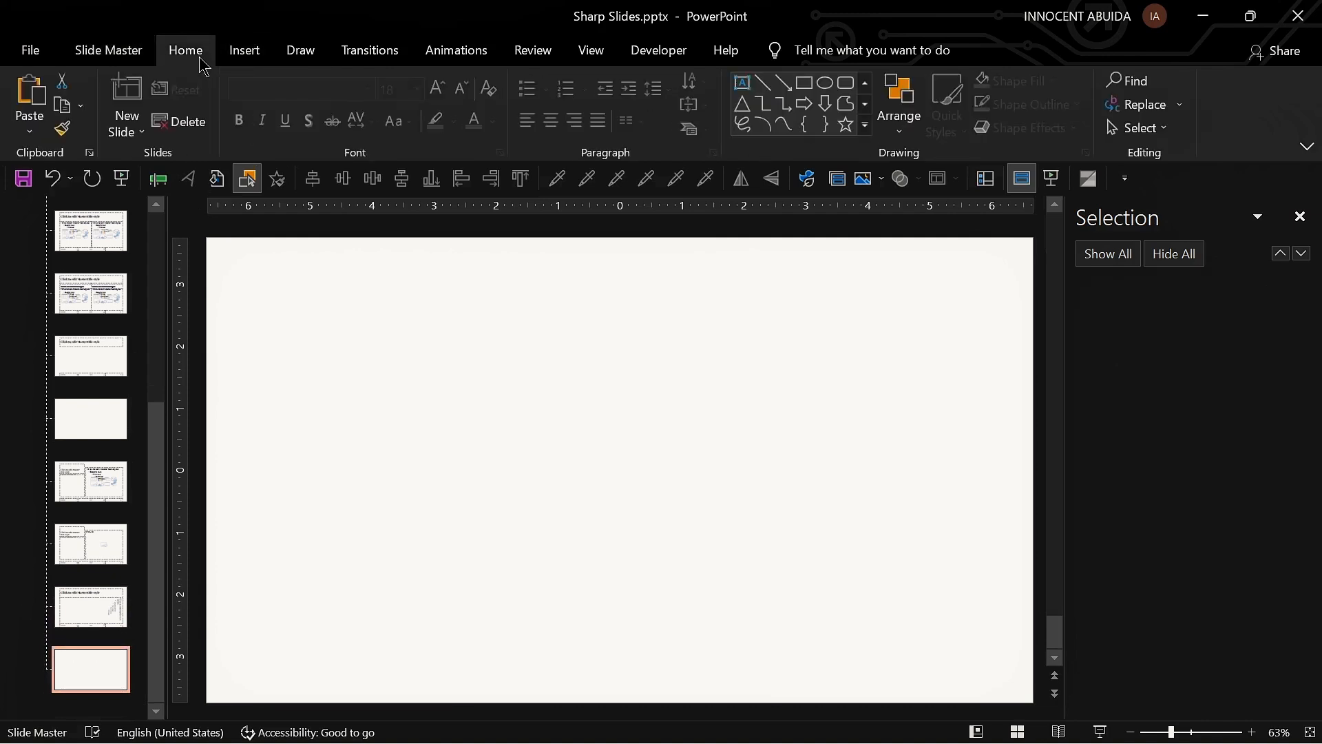
pyautogui.click(826, 84)
pyautogui.scroll(-3, 401, 342)
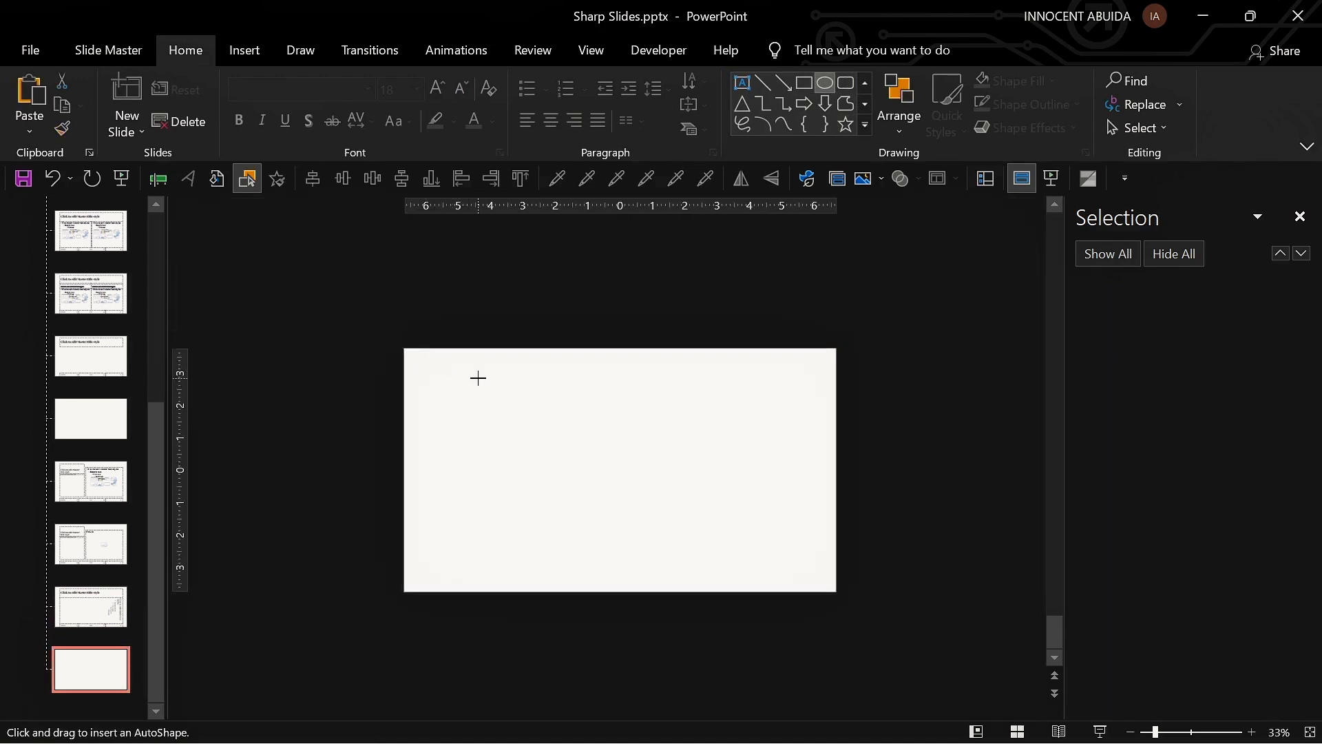
pyautogui.moveTo(607, 426); pyautogui.dragTo(796, 493)
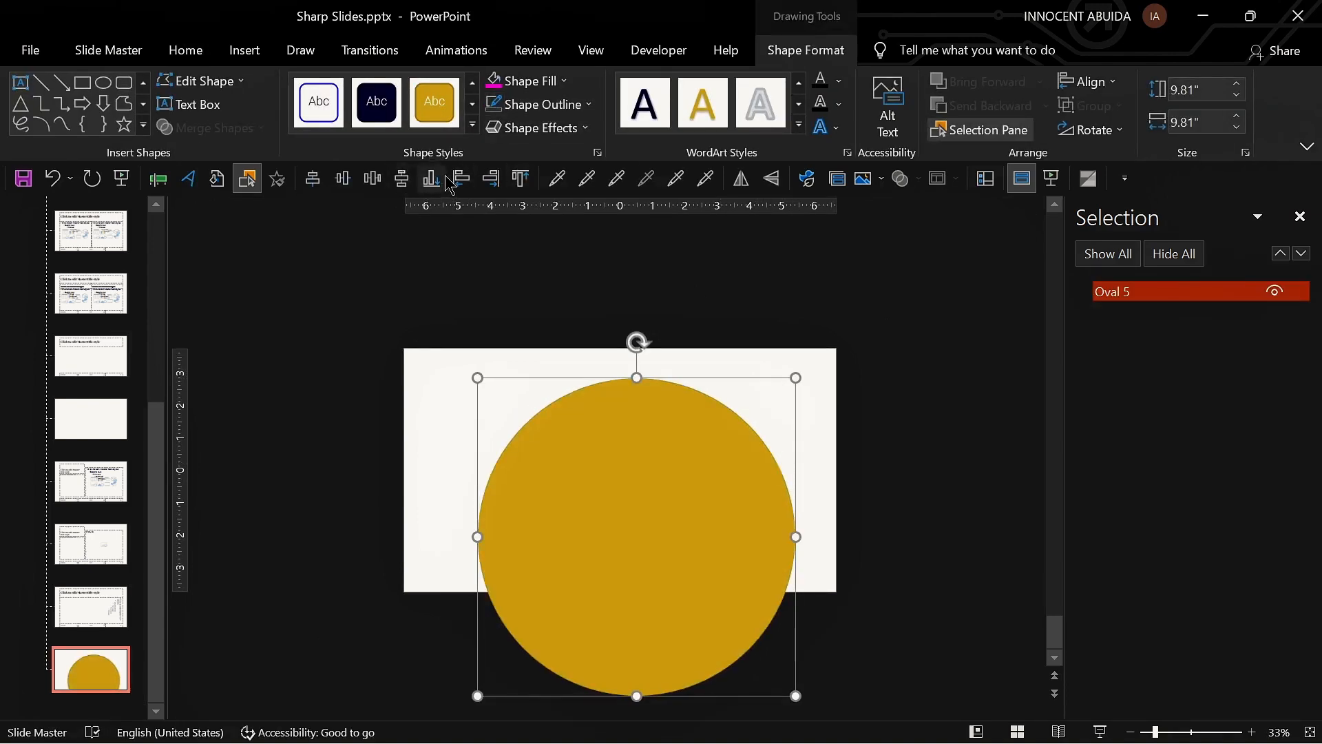
# Step: Align the circle to the center and middle of the slide
pyautogui.click(1087, 81)
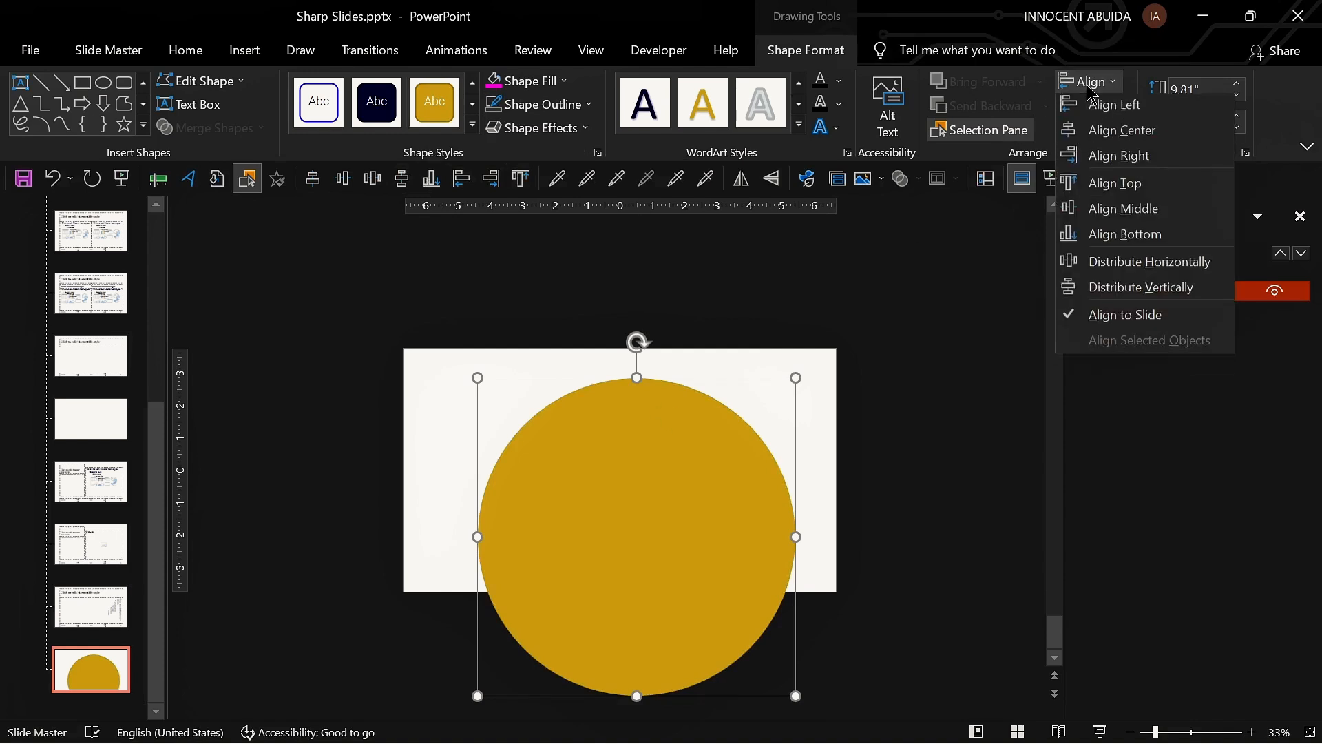
pyautogui.click(1109, 132)
pyautogui.click(1087, 81)
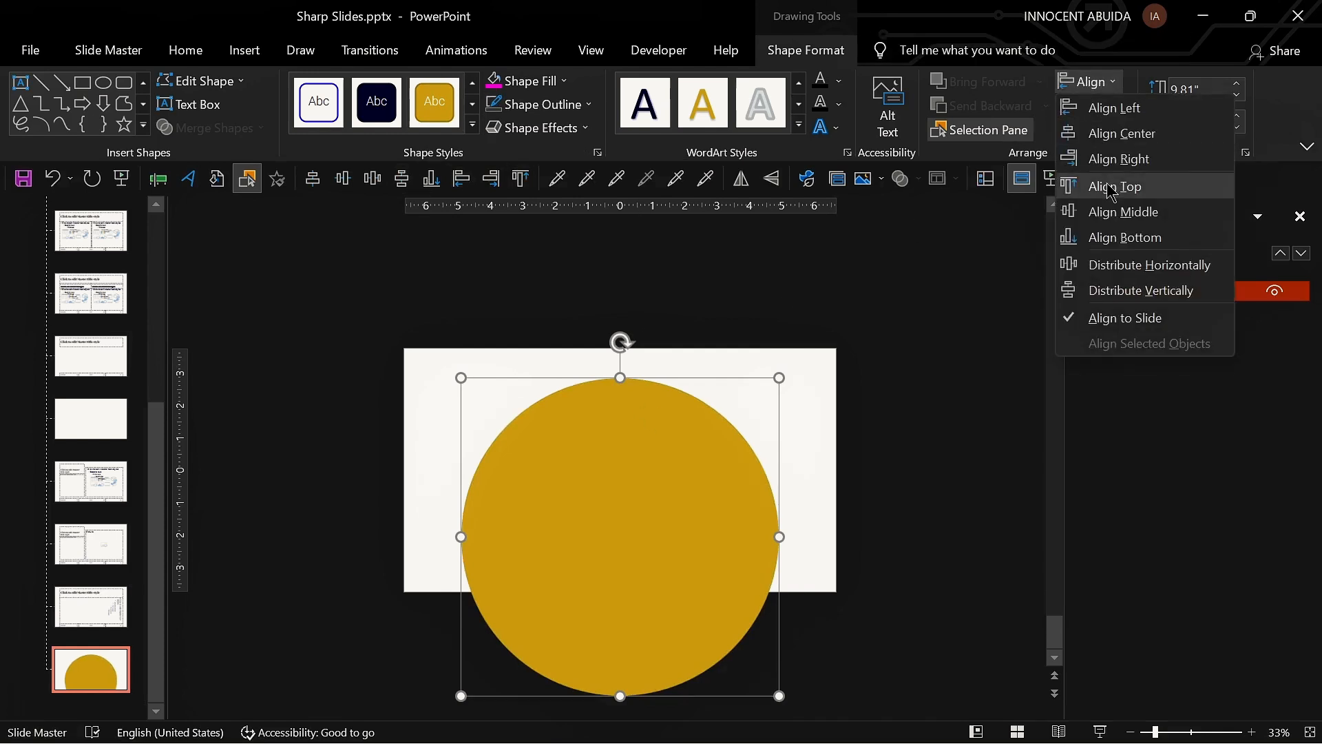
pyautogui.click(1121, 211)
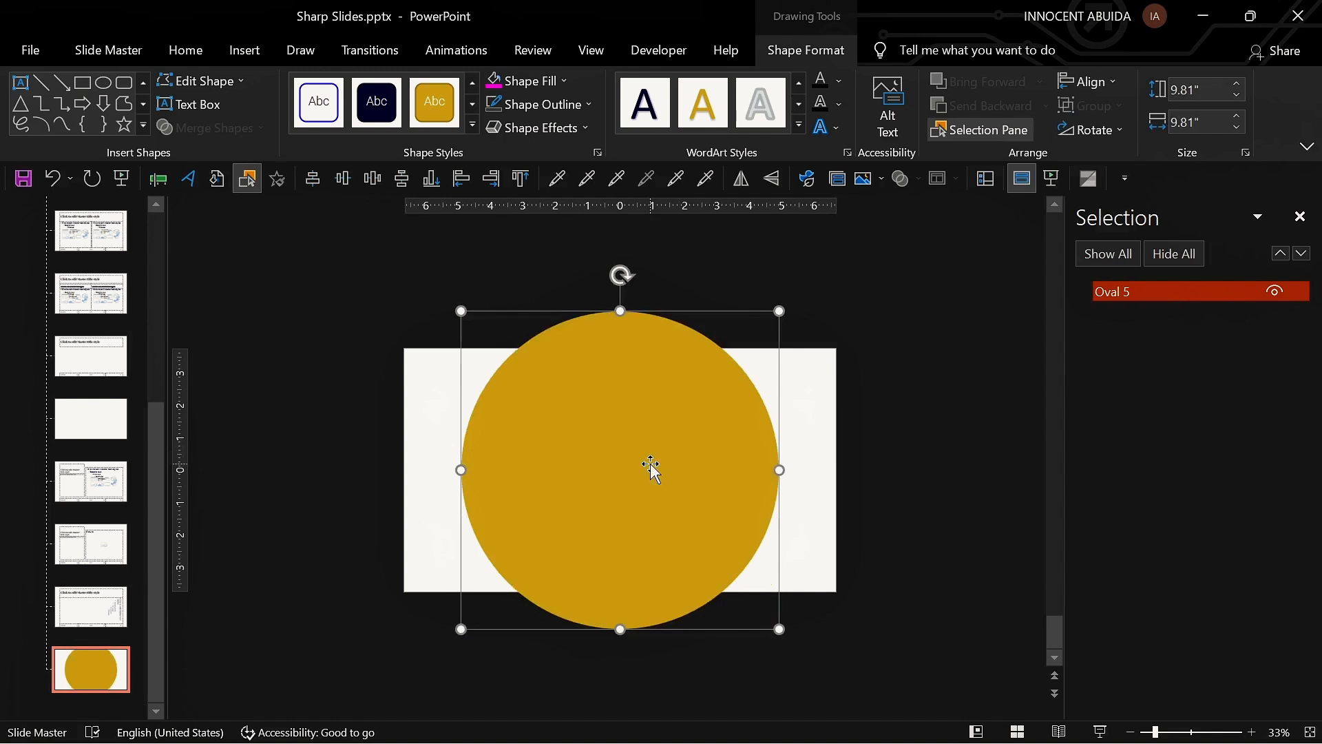
# Step: Move the circle to the slide's left side and stretch it to about 11.94 inches wide
pyautogui.moveTo(651, 466); pyautogui.dragTo(472, 466)
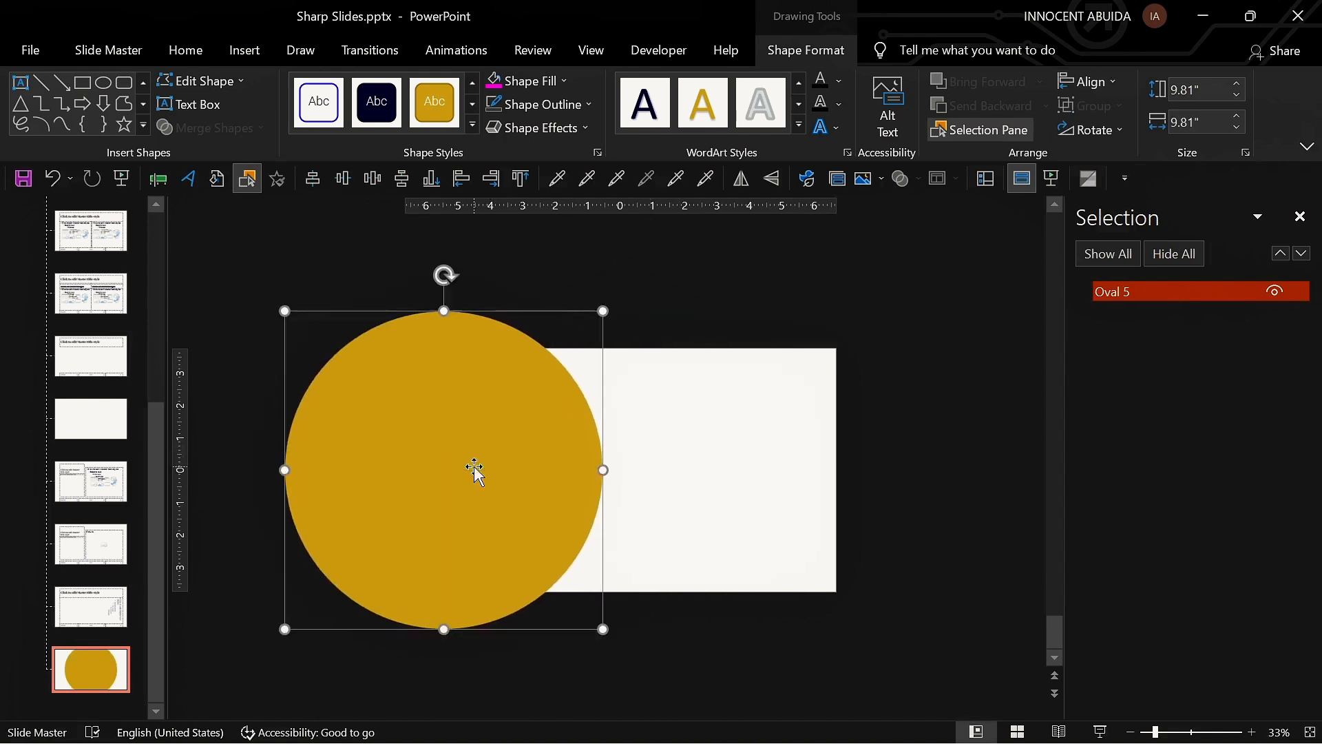
pyautogui.moveTo(604, 471); pyautogui.dragTo(672, 470)
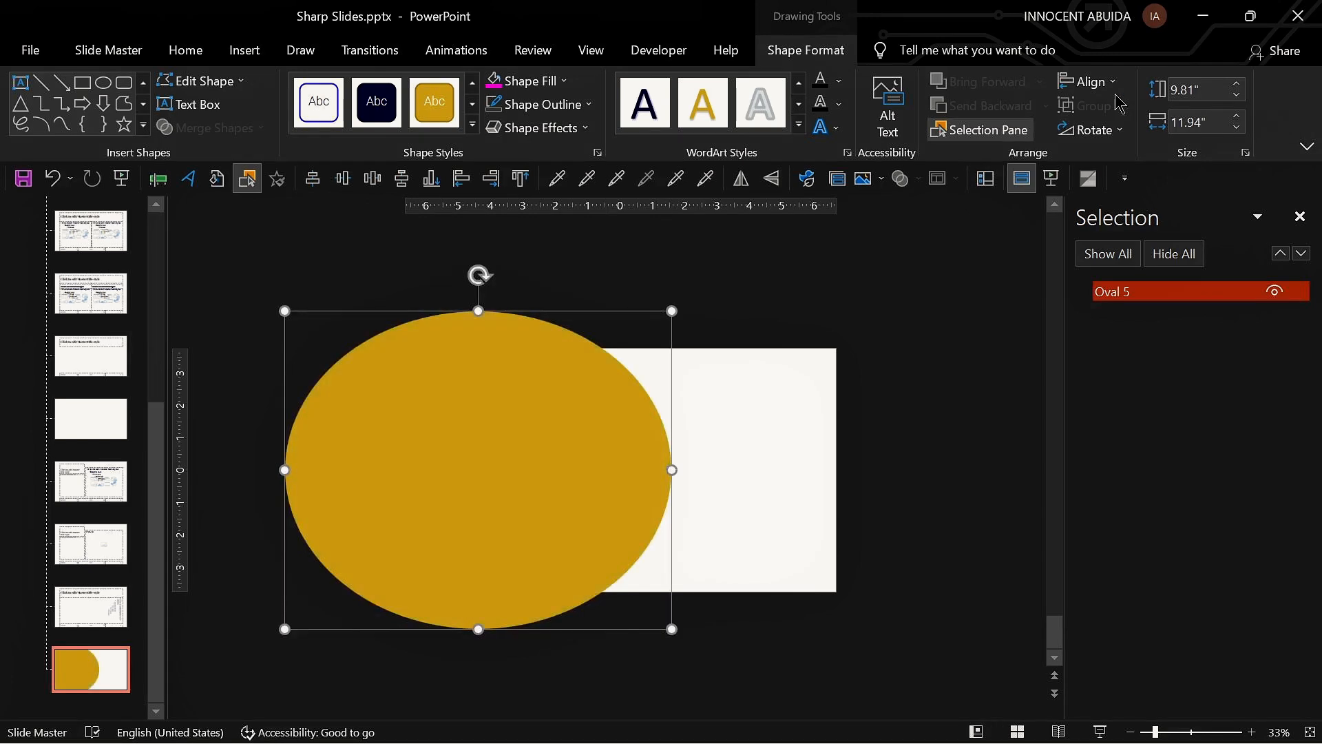
# Step: Set the ellipse's rotation to -40° in the rotation options
pyautogui.click(1095, 129)
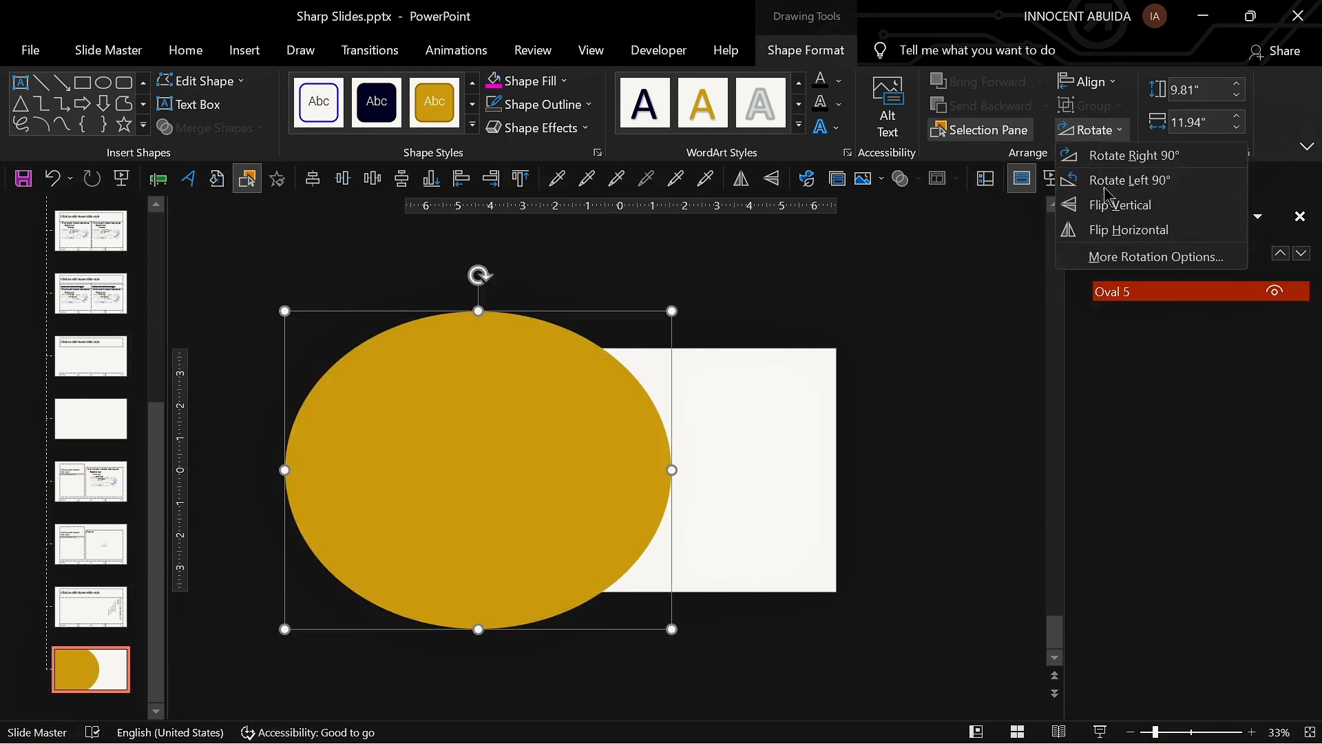
pyautogui.click(1127, 257)
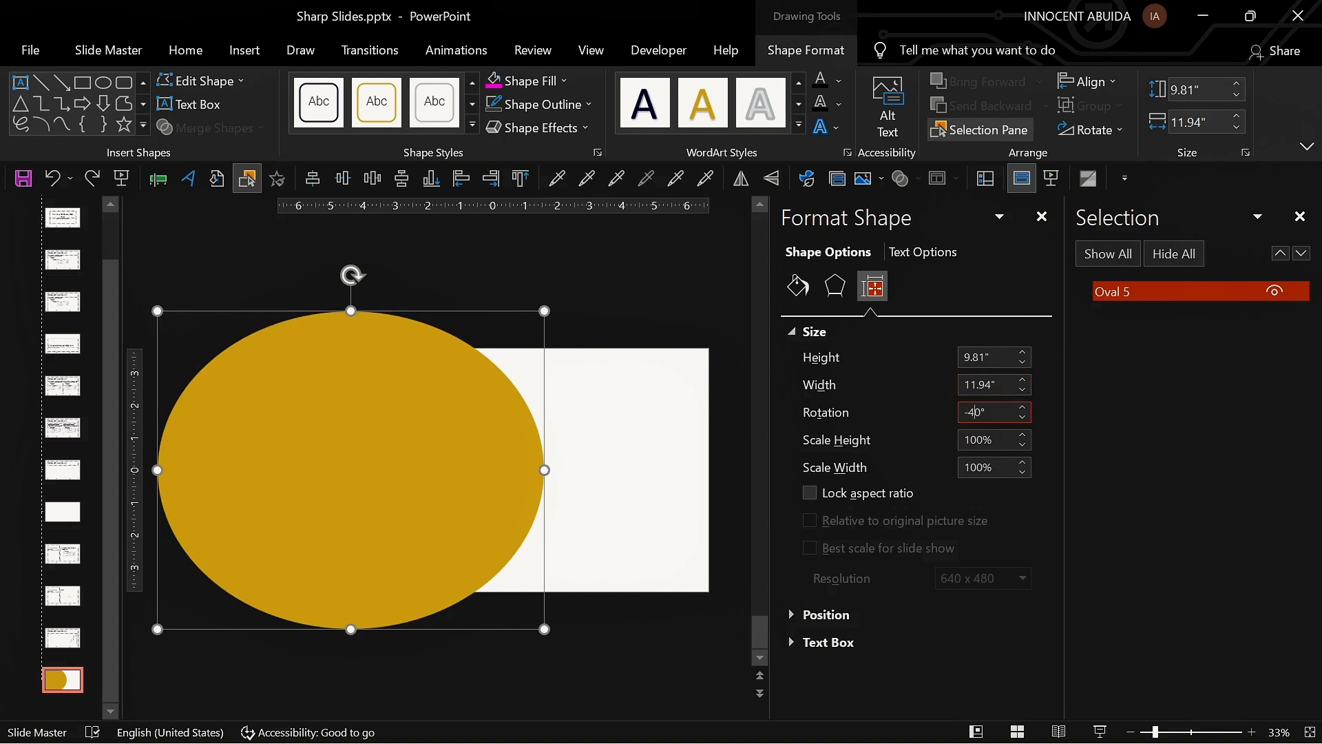
pyautogui.press('Return')
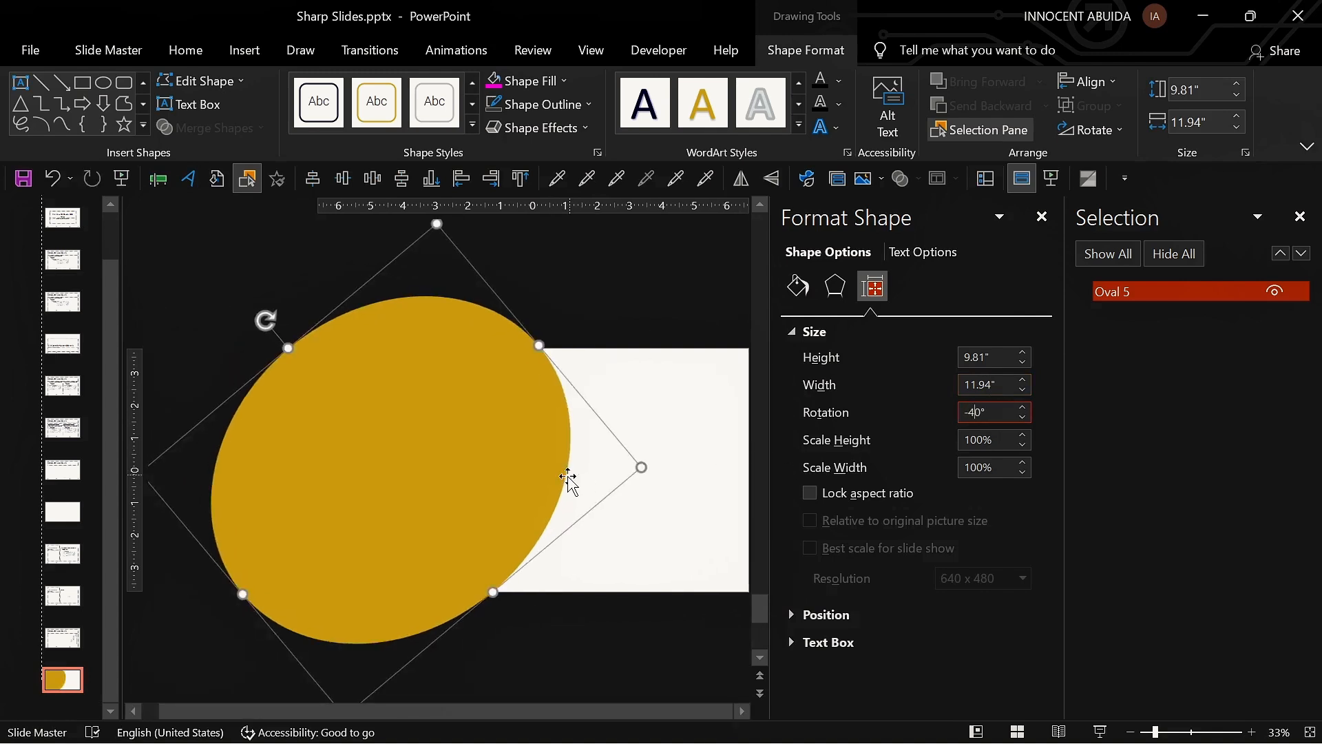
# Step: Duplicate the layout containing the rotated ellipse
pyautogui.click(646, 352)
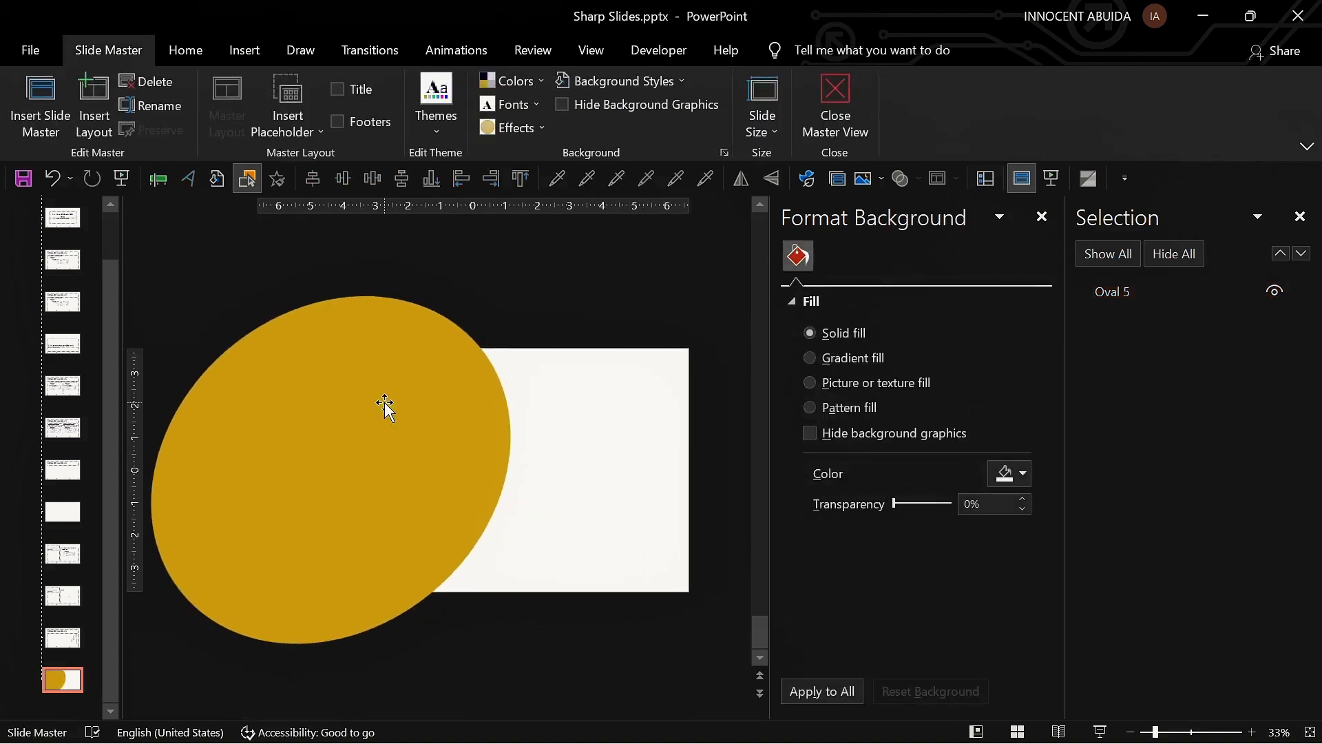
pyautogui.hotkey('ctrl', 'd')
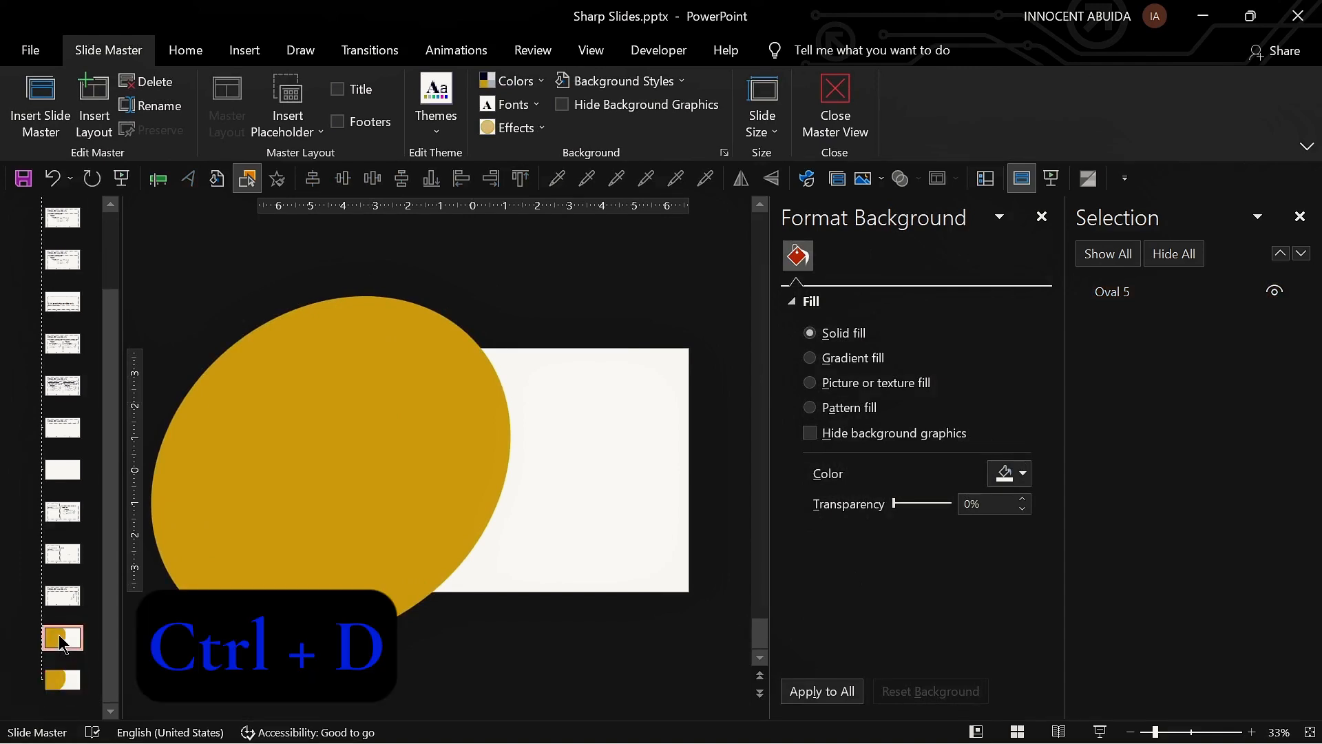
# Step: Close the Format Shape pane and hide the ellipse on the layout
pyautogui.click(485, 374)
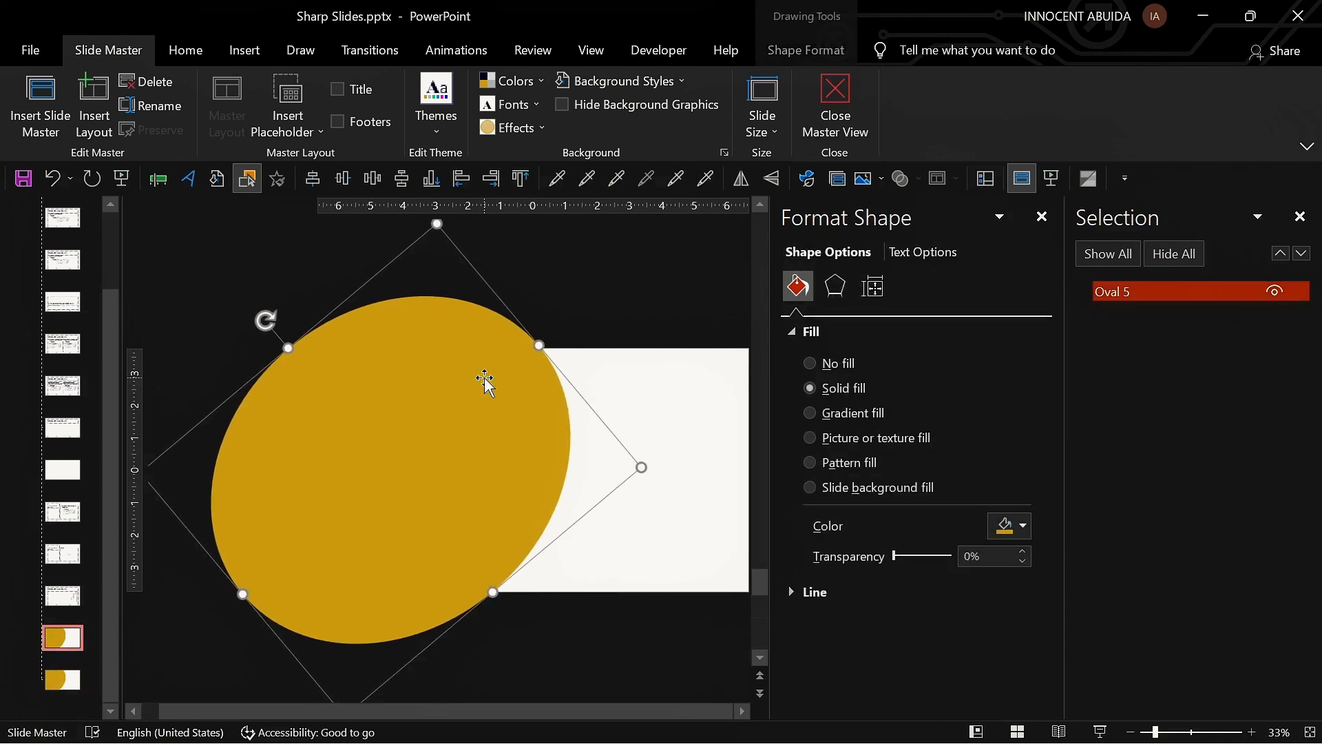
pyautogui.click(1043, 218)
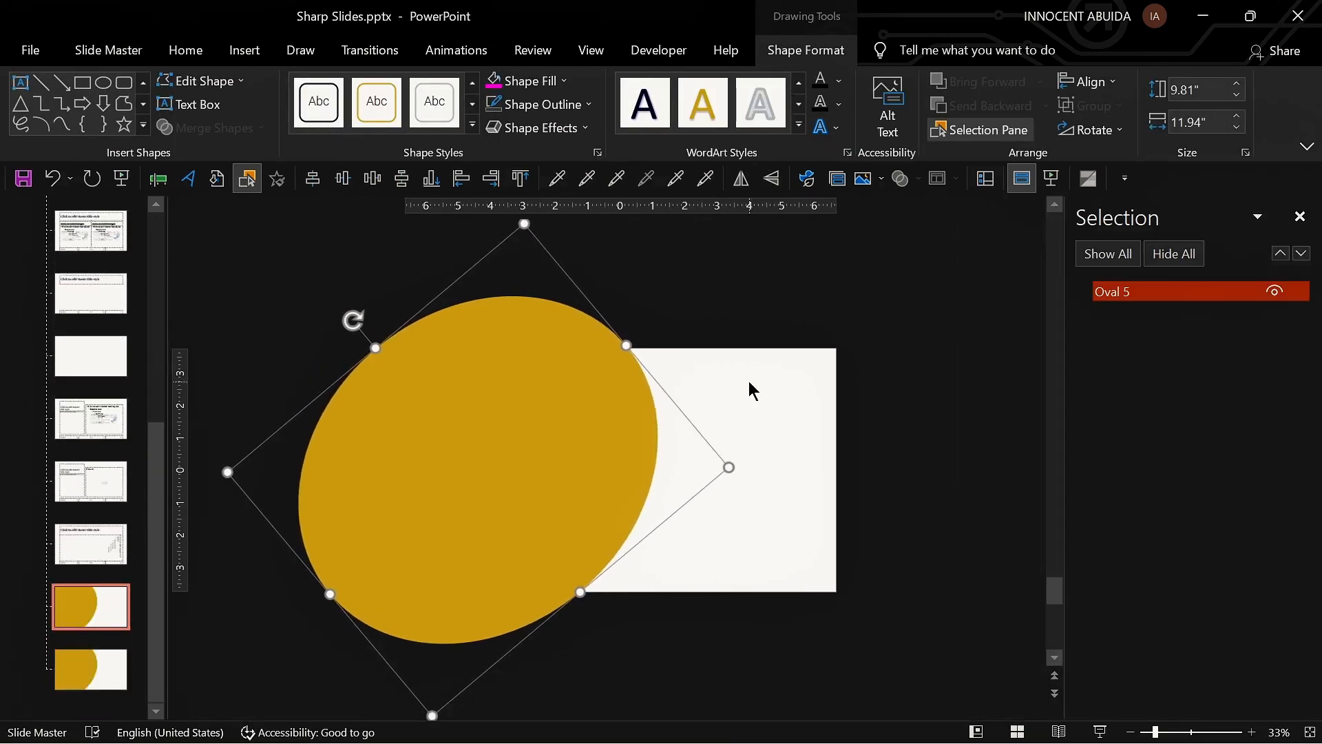
pyautogui.click(750, 385)
pyautogui.click(586, 402)
pyautogui.click(1275, 292)
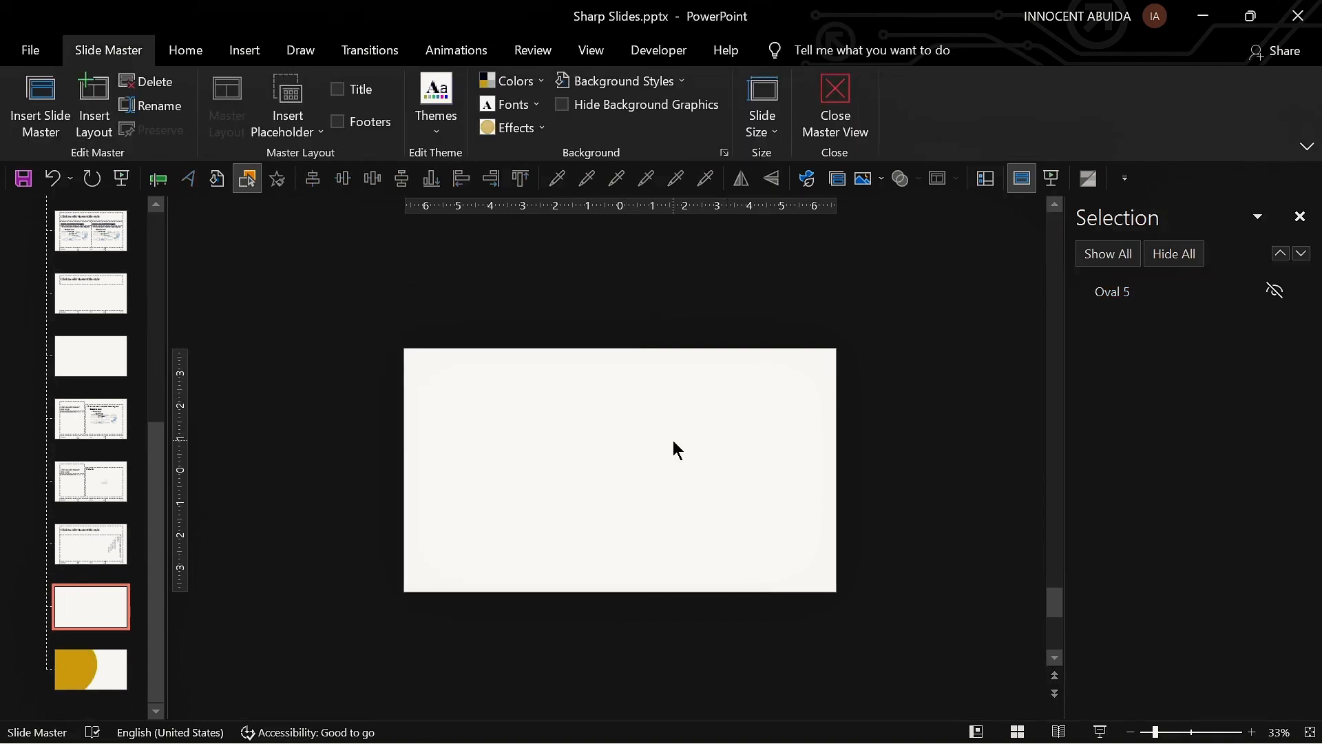
# Step: Draw a tall rectangle about 3.34 by 11.96 inches covering the slide's left edge
pyautogui.click(185, 51)
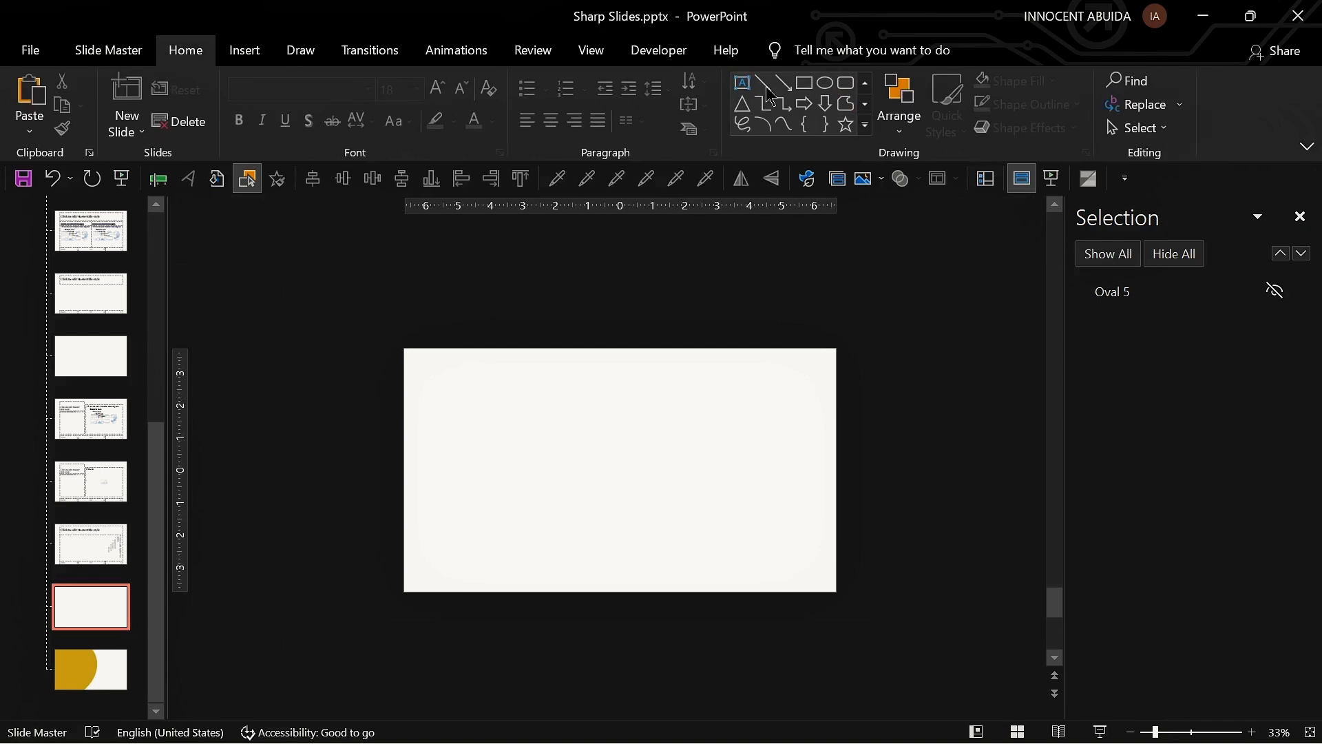
pyautogui.click(808, 84)
pyautogui.moveTo(297, 303); pyautogui.dragTo(404, 689)
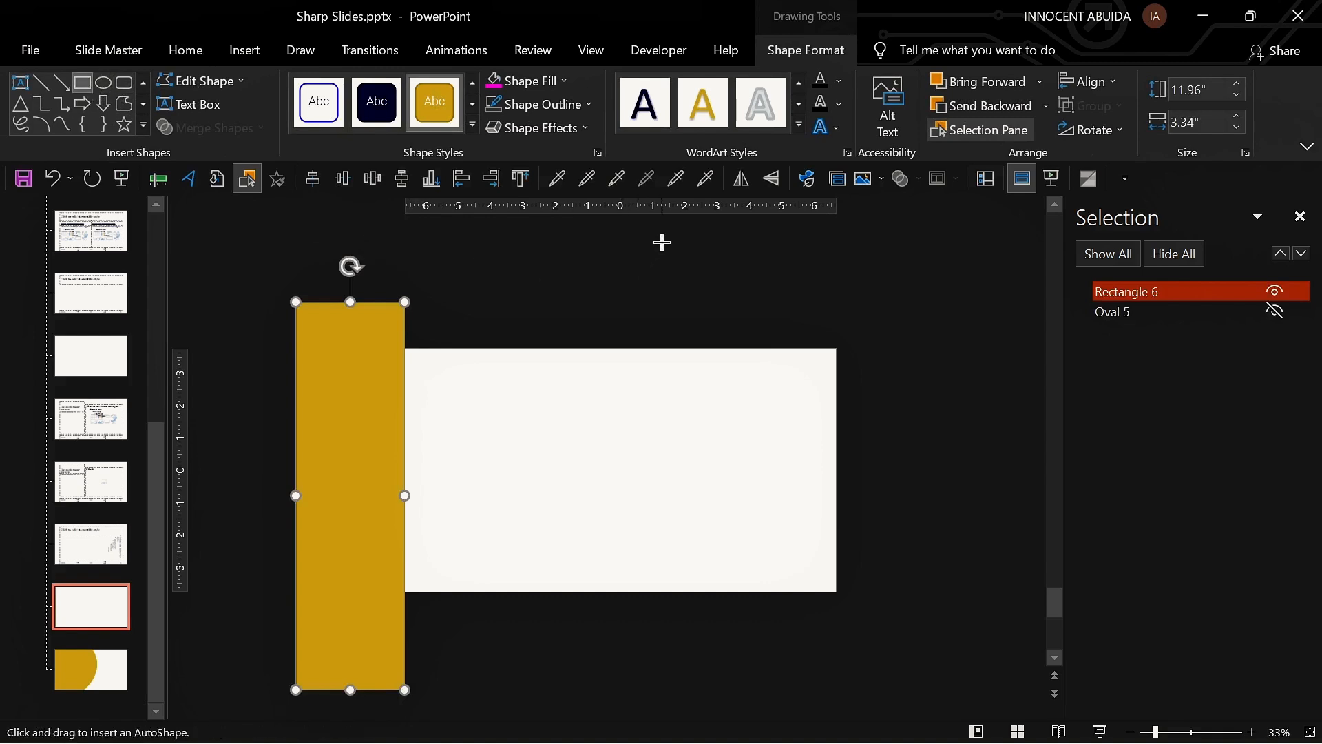
# Step: Draw two more rectangles, one across the slide's top edge and one across its bottom edge
pyautogui.moveTo(662, 242); pyautogui.dragTo(286, 353)
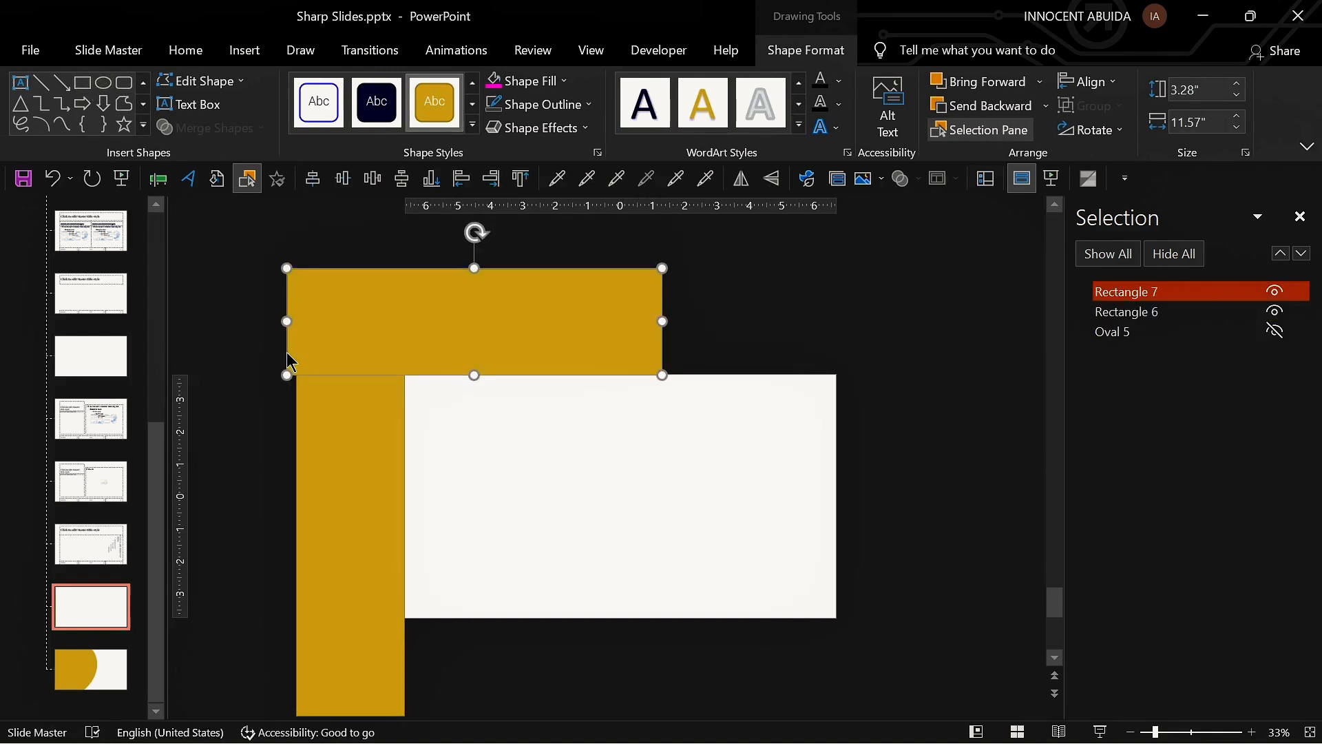
pyautogui.click(83, 82)
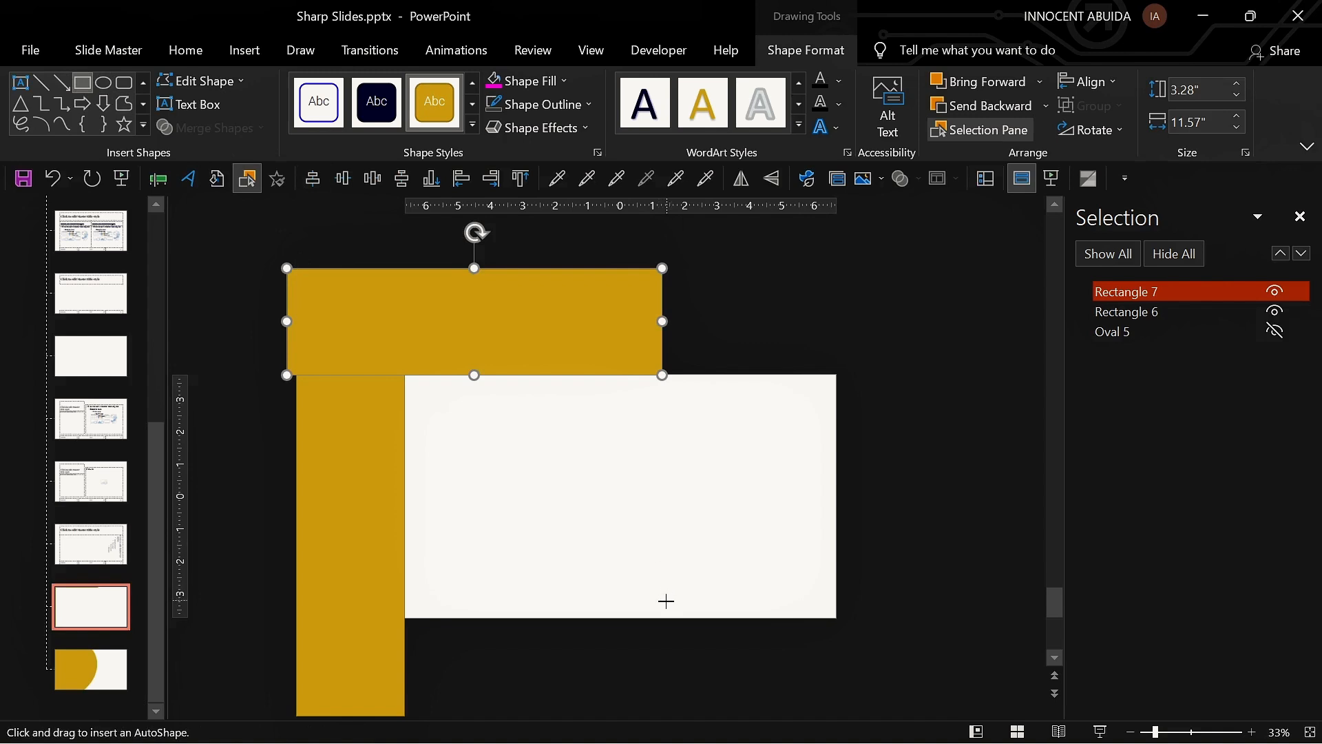
pyautogui.moveTo(672, 620); pyautogui.dragTo(262, 731)
# Step: Select all three rectangles and merge them with Union into one shape
pyautogui.hotkey('ctrl', 'a')
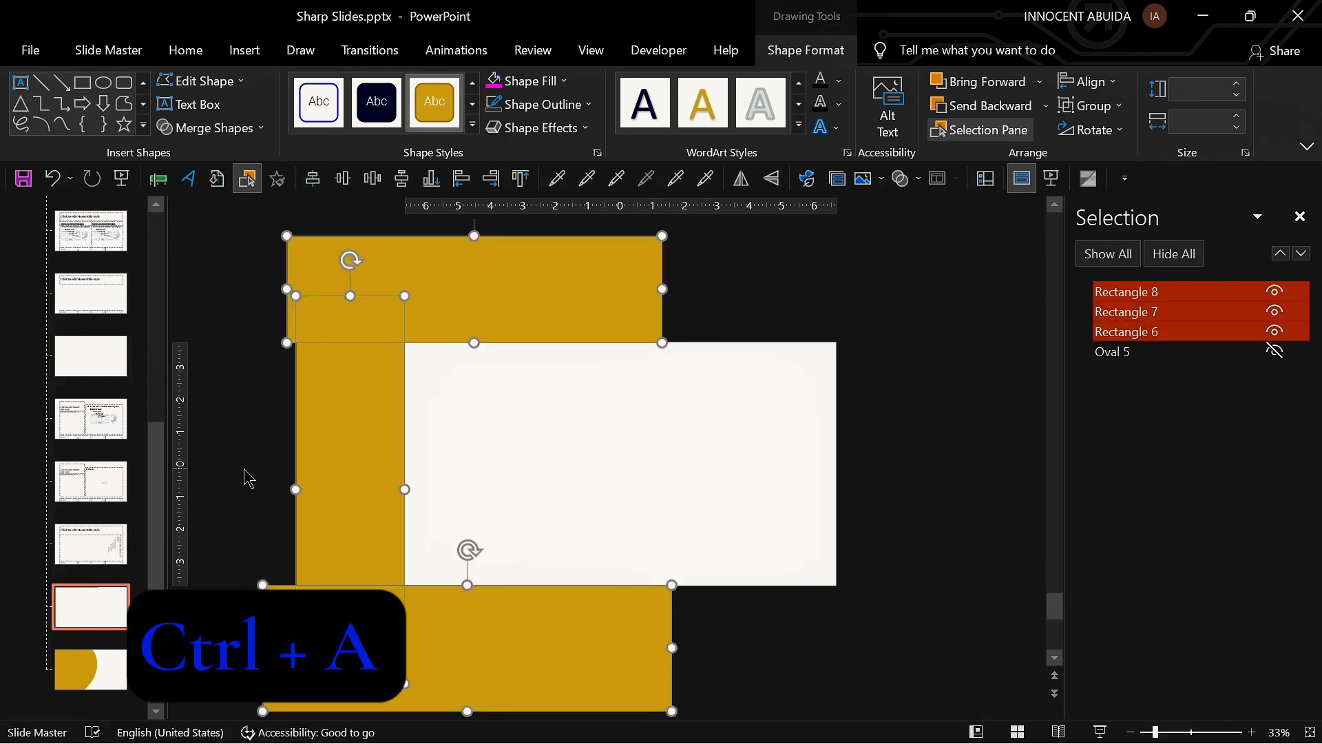
pyautogui.click(262, 128)
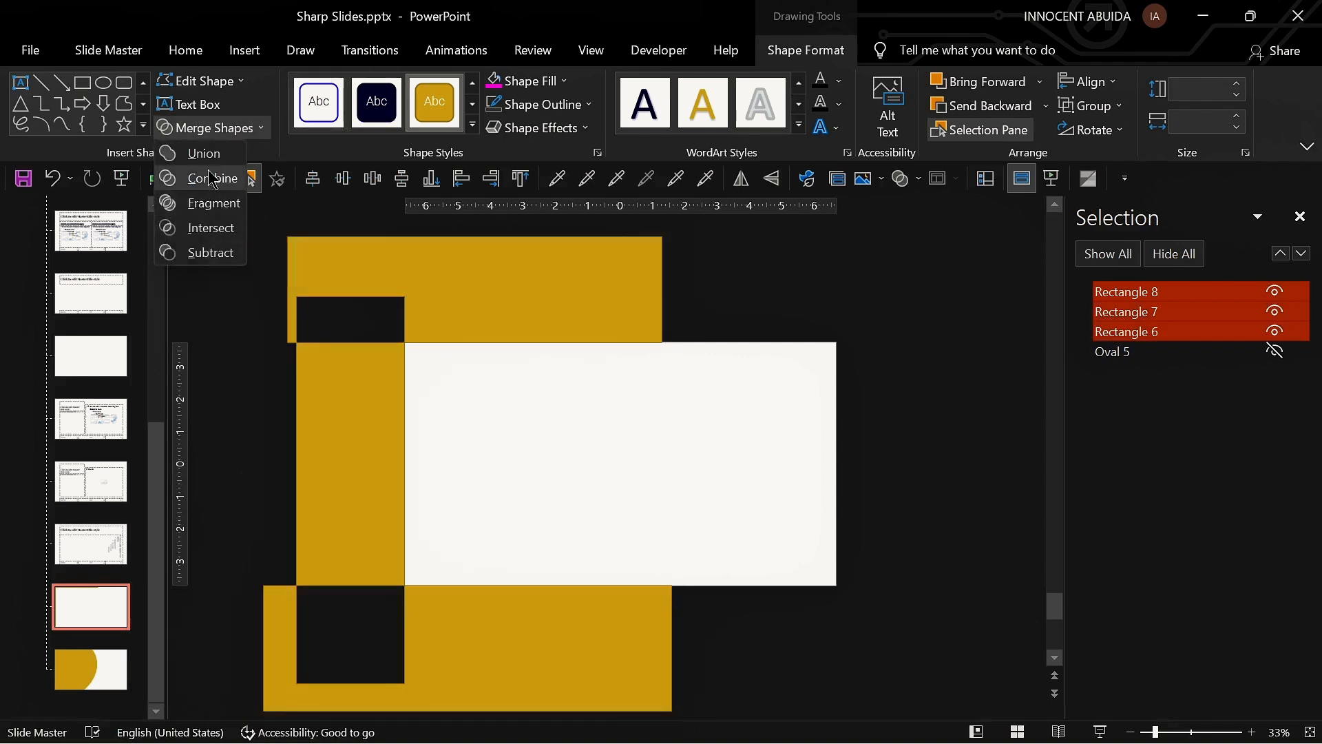
pyautogui.click(209, 155)
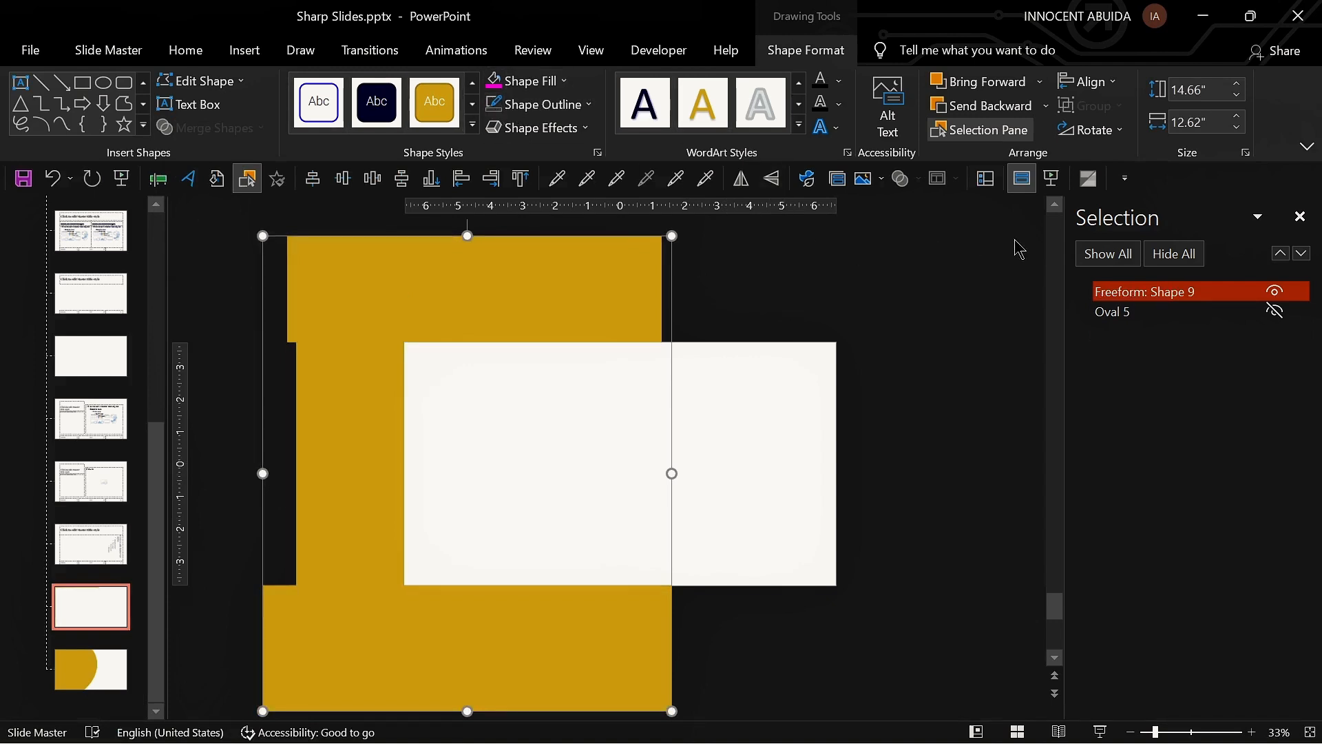
# Step: Unhide the ellipse, select it with the merged shape and apply Fragment
pyautogui.click(1130, 253)
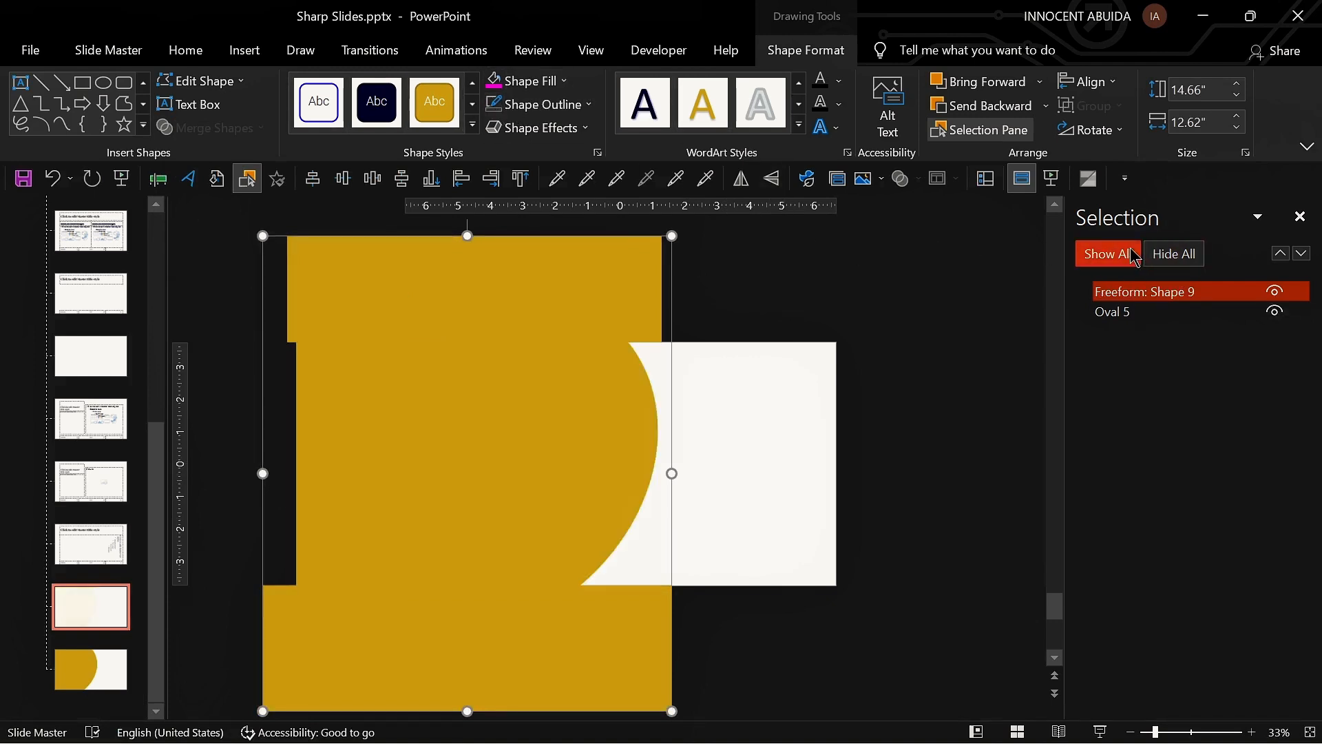
pyautogui.hotkey('ctrl', 'a')
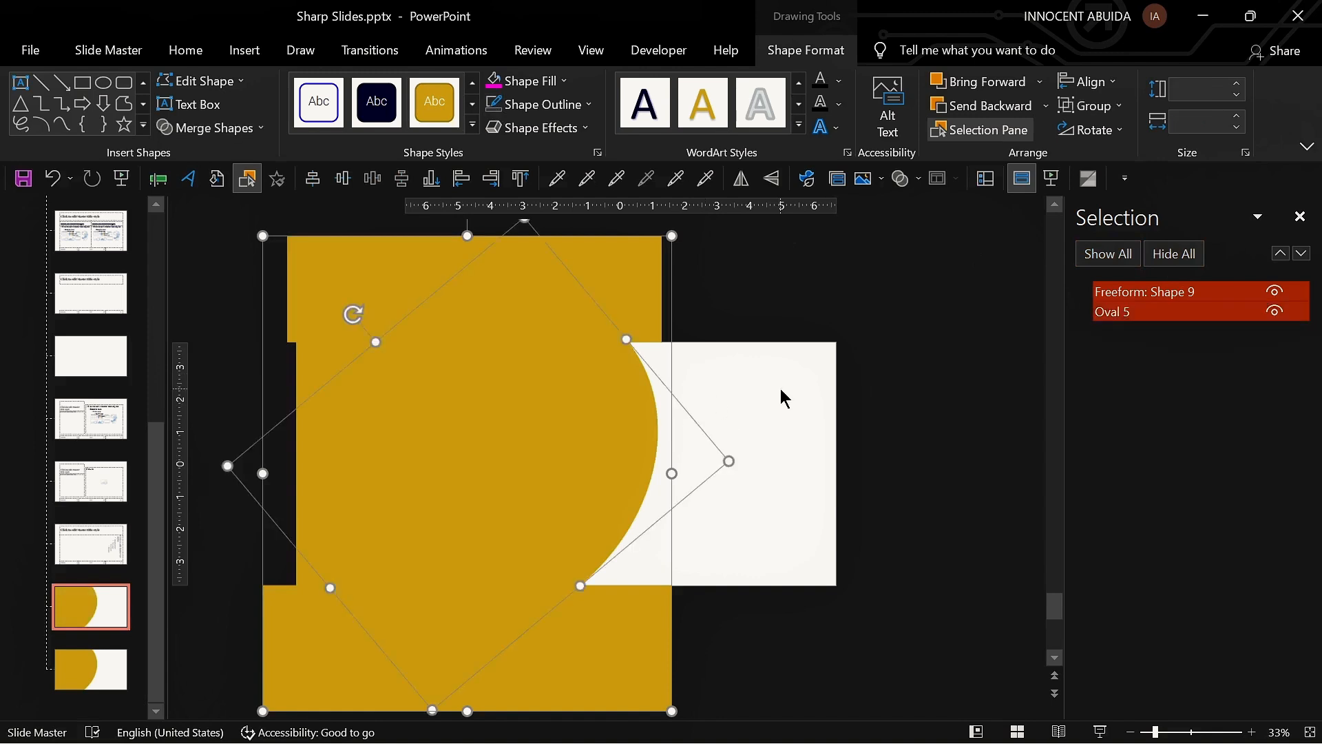
pyautogui.click(259, 128)
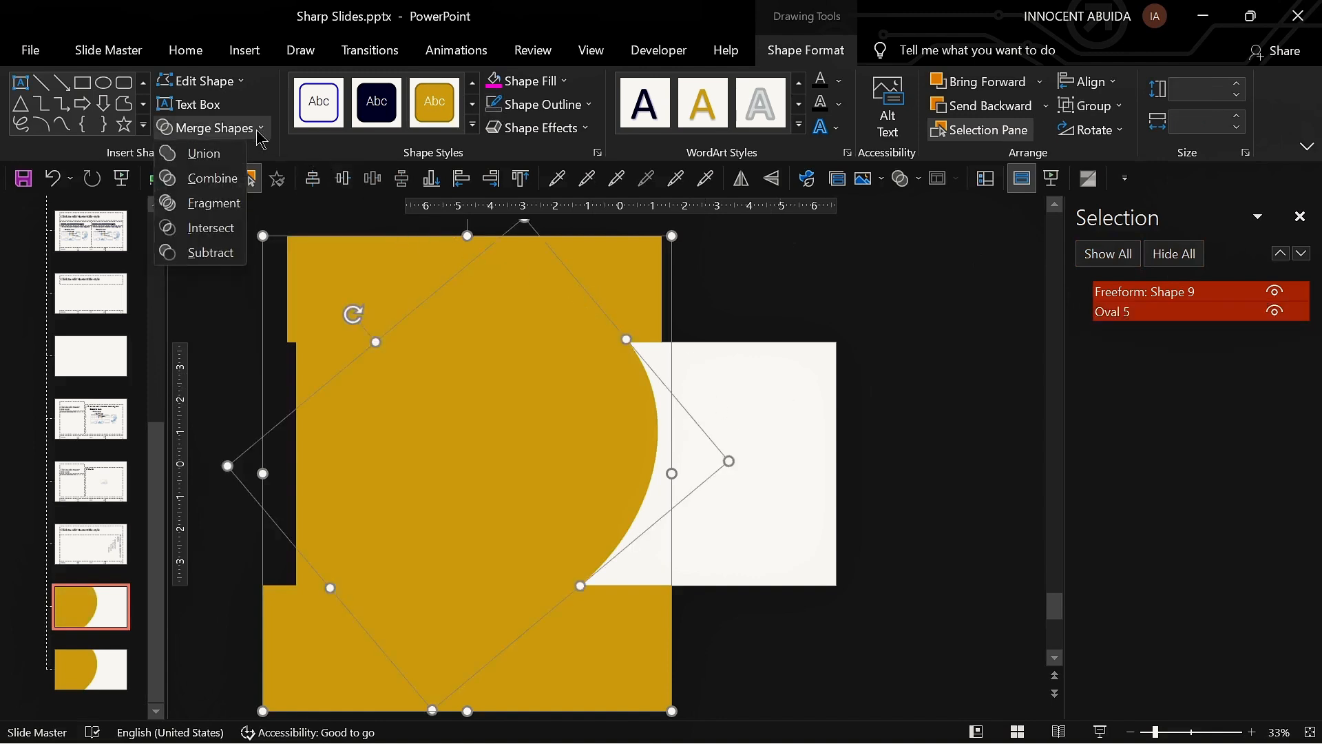
pyautogui.click(219, 203)
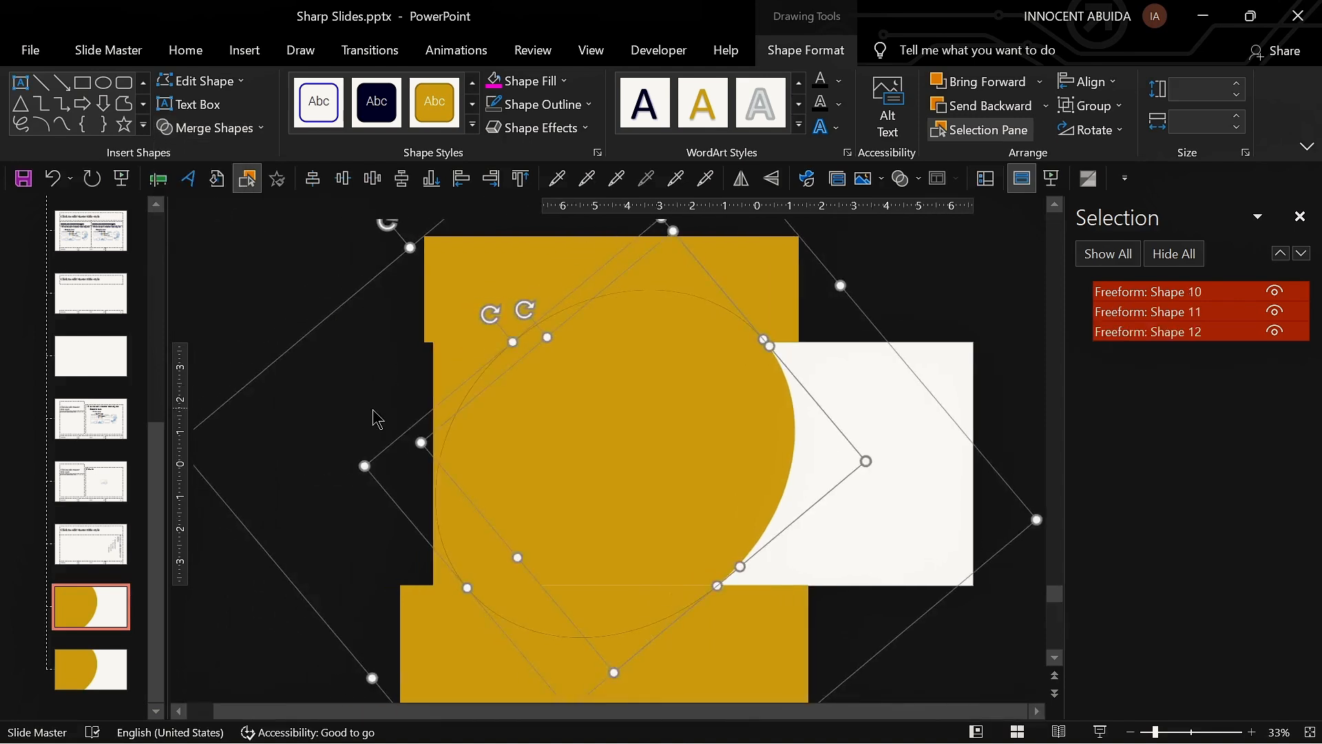
# Step: Delete the two outer fragments, keeping only the curved piece covering the slide's left side
pyautogui.click(341, 427)
pyautogui.click(373, 313)
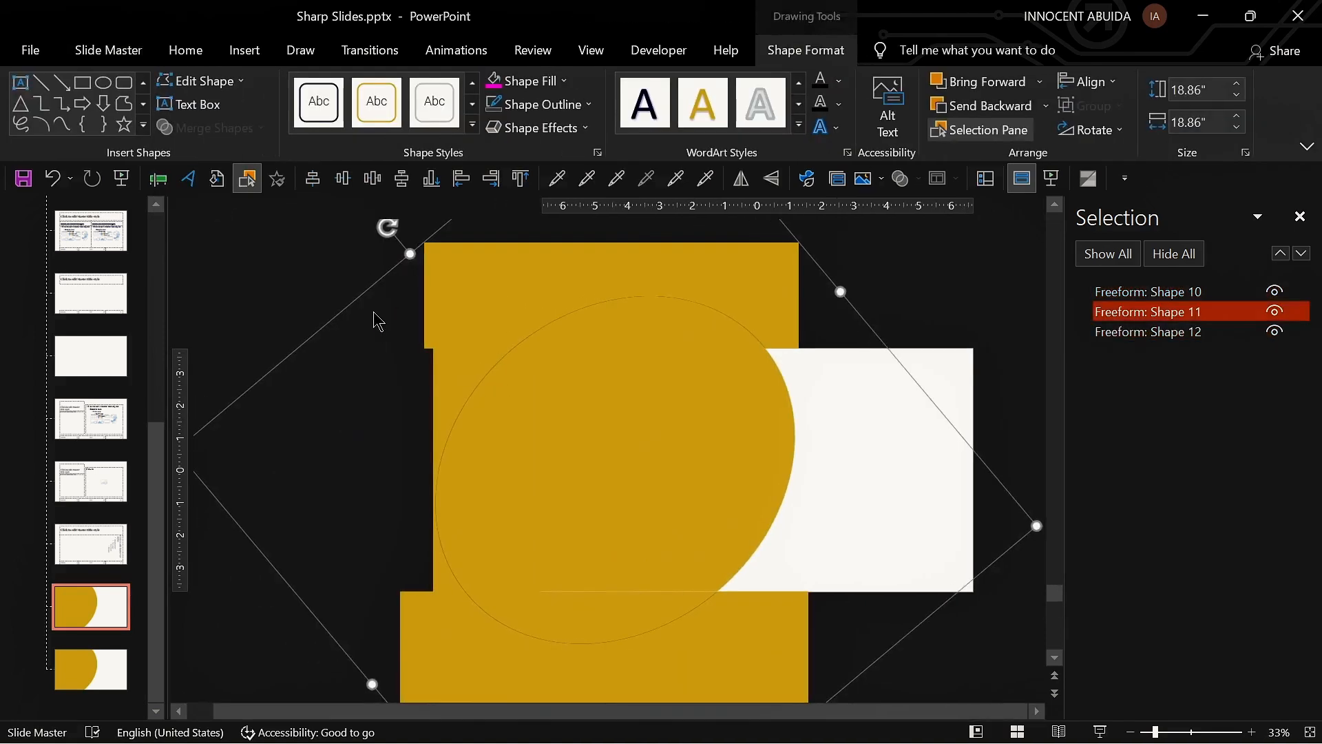
pyautogui.press('Delete')
pyautogui.click(372, 407)
pyautogui.press('Delete')
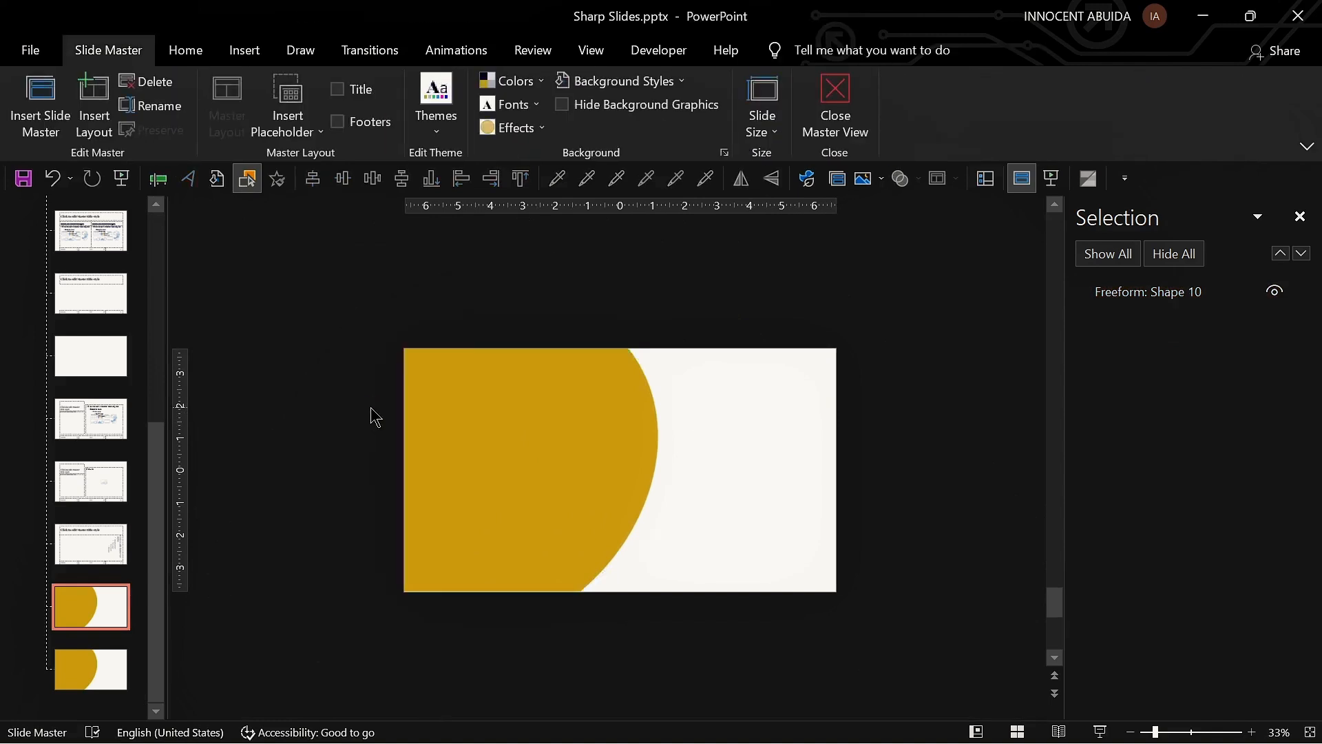
# Step: Select and copy the original ellipse from the following layout
pyautogui.click(524, 470)
pyautogui.click(675, 616)
pyautogui.click(93, 672)
pyautogui.hotkey('ctrl', 'c')
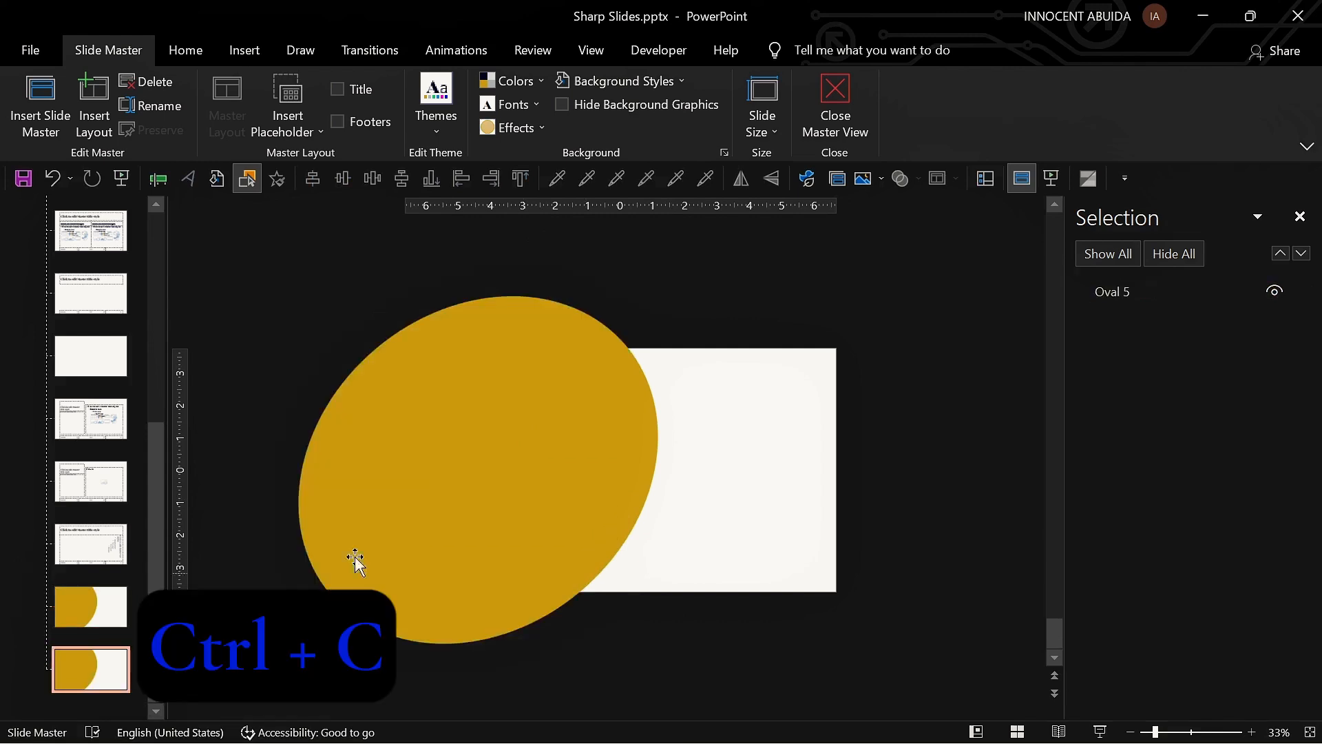
pyautogui.click(388, 553)
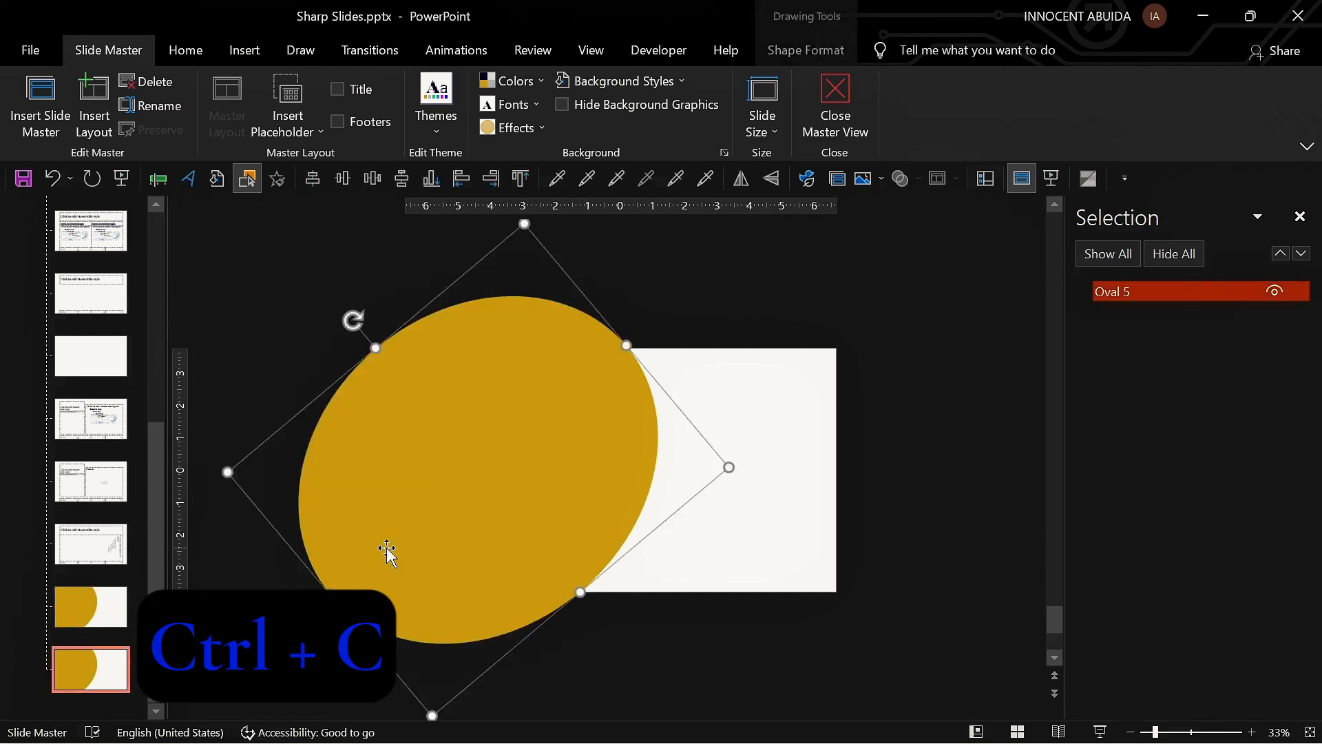
# Step: Return to the curved-shape layout, hide the curved shape and paste the copied ellipse onto it
pyautogui.click(100, 617)
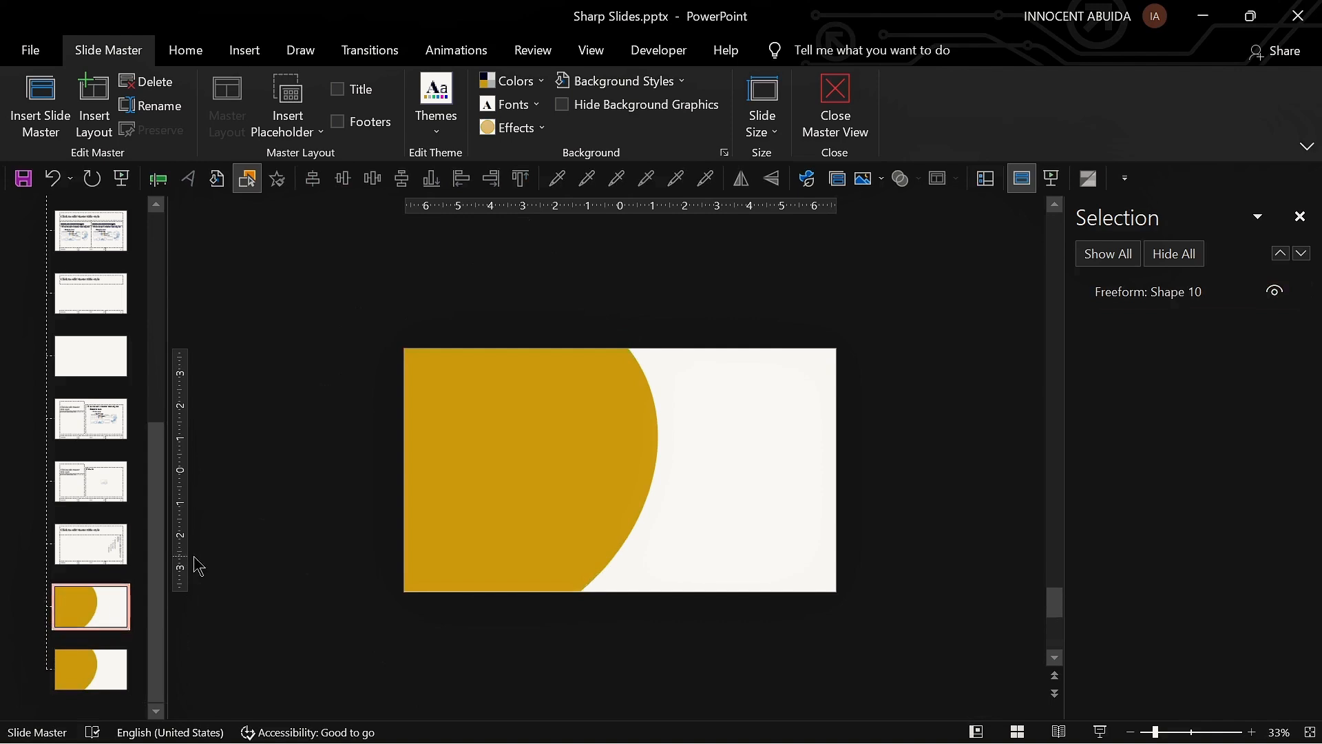
pyautogui.hotkey('ctrl', 'v')
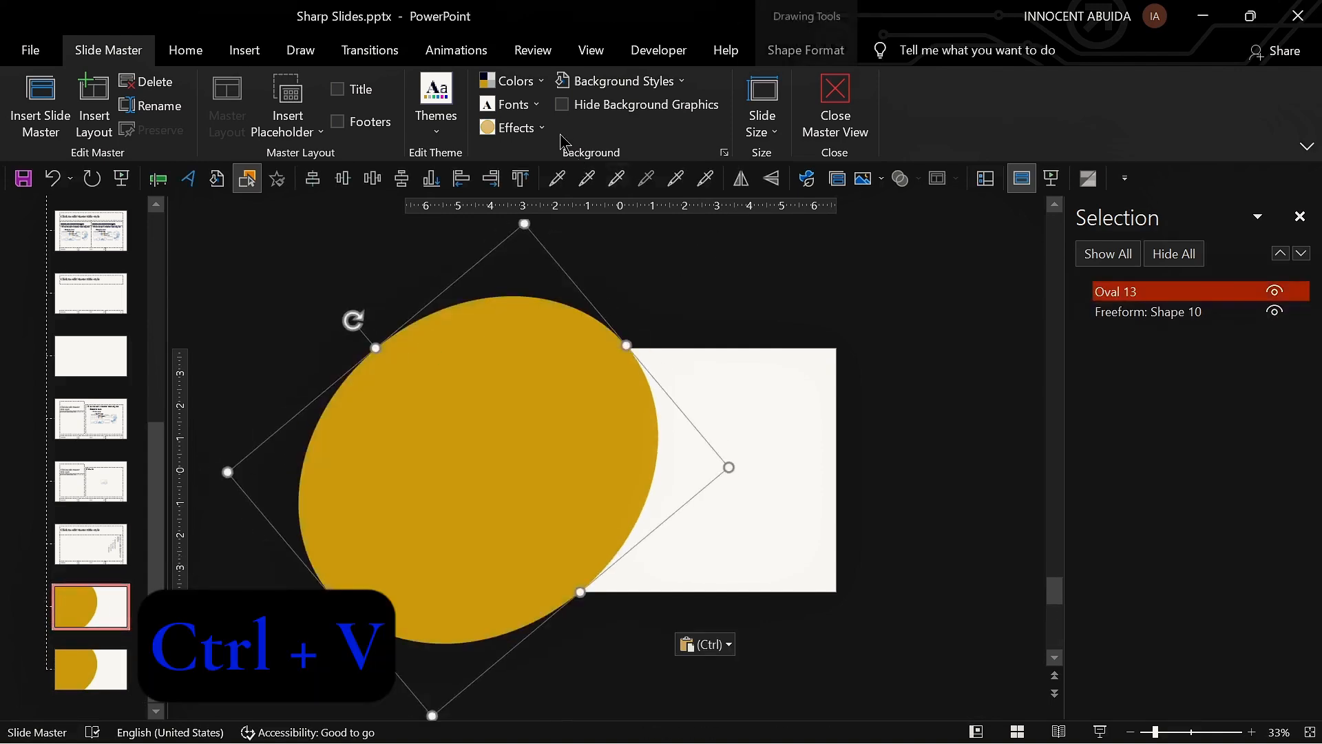
pyautogui.hotkey('ctrl', 'z')
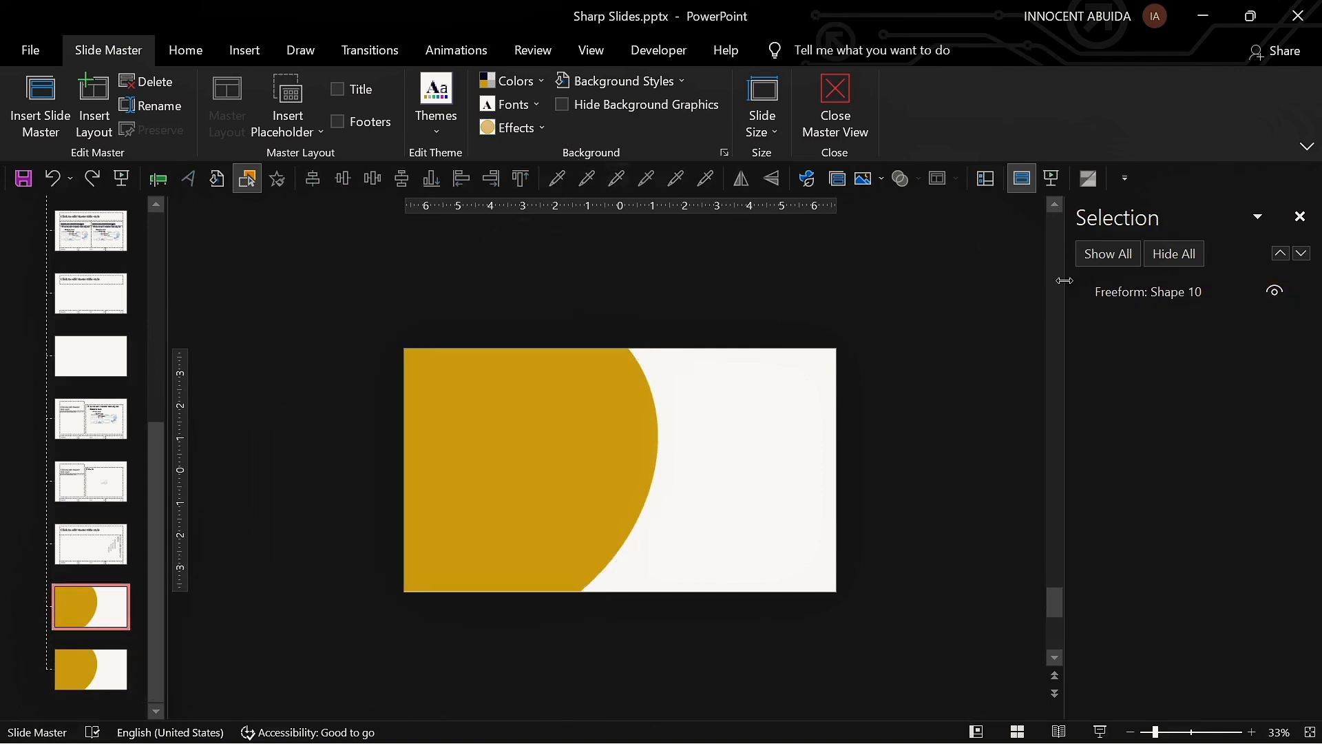
pyautogui.click(1276, 292)
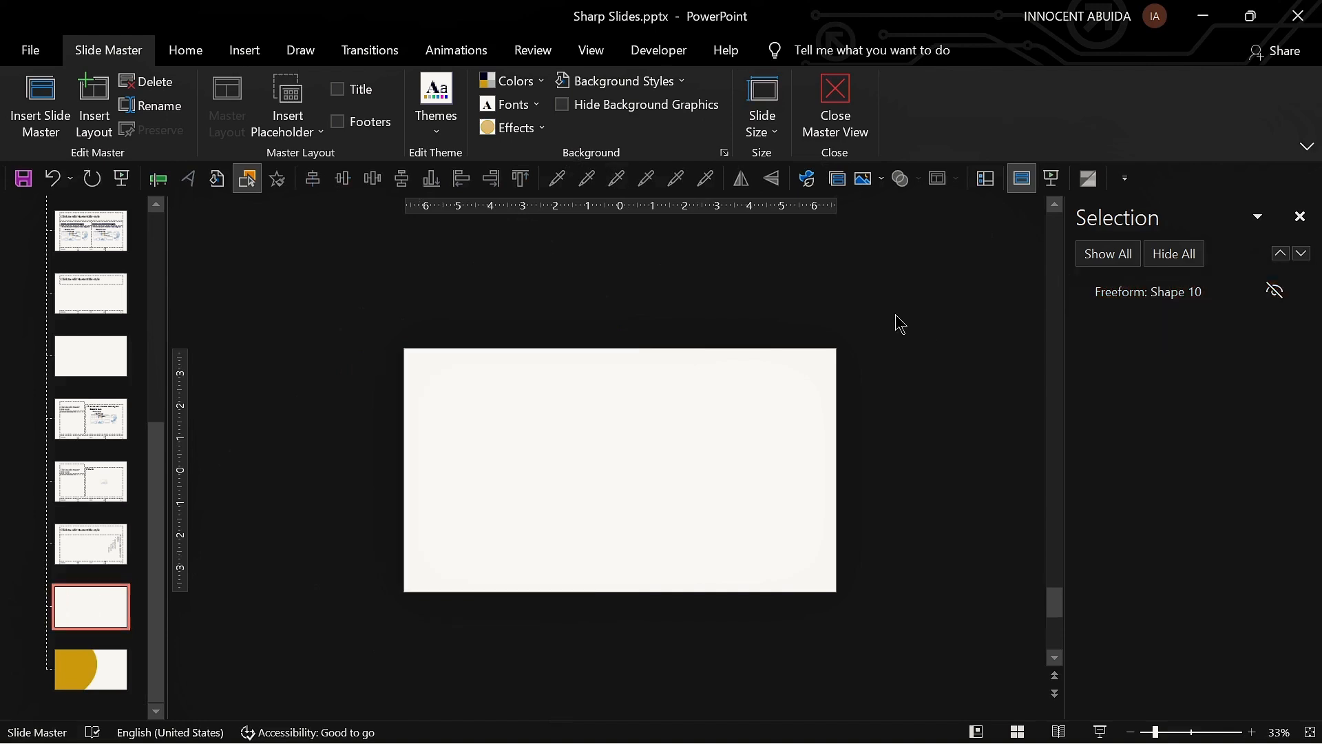
pyautogui.hotkey('ctrl', 'v')
# Step: Give the pasted ellipse a magenta shape style and unhide the curved shape beneath it
pyautogui.click(792, 51)
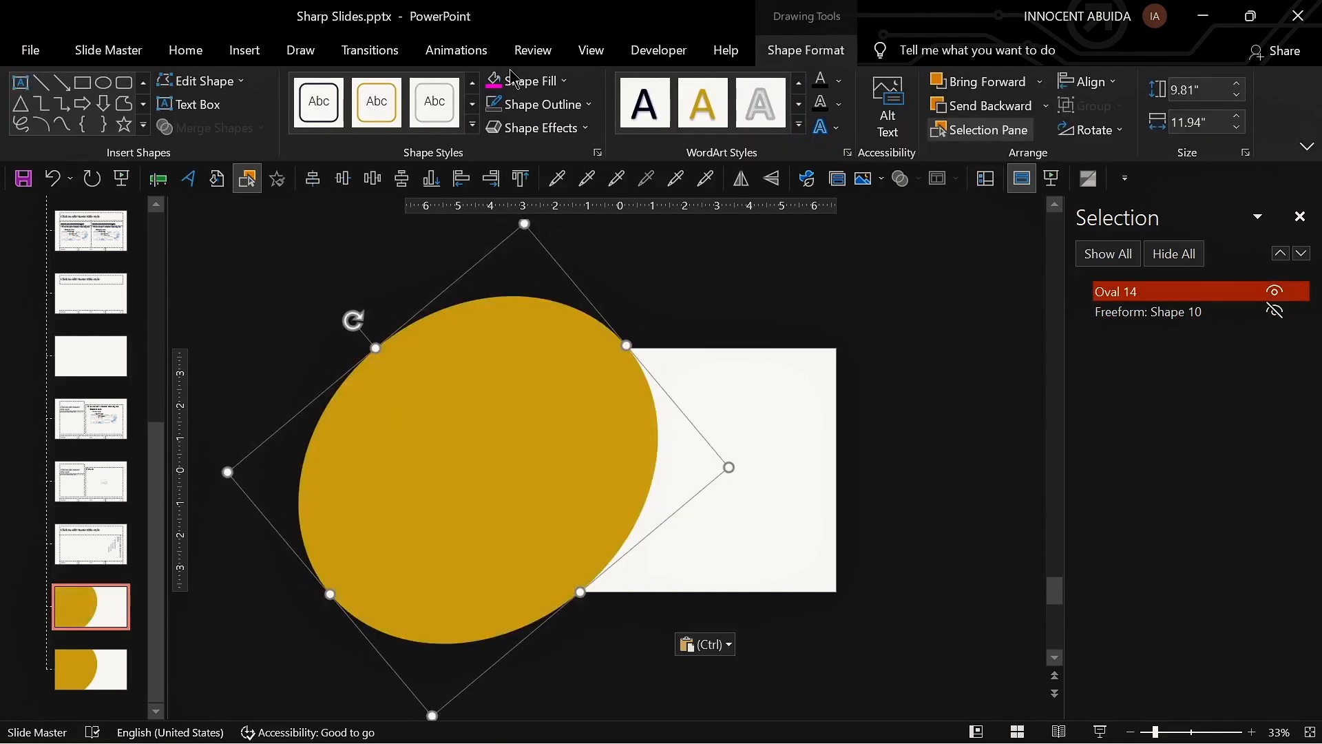
pyautogui.click(495, 81)
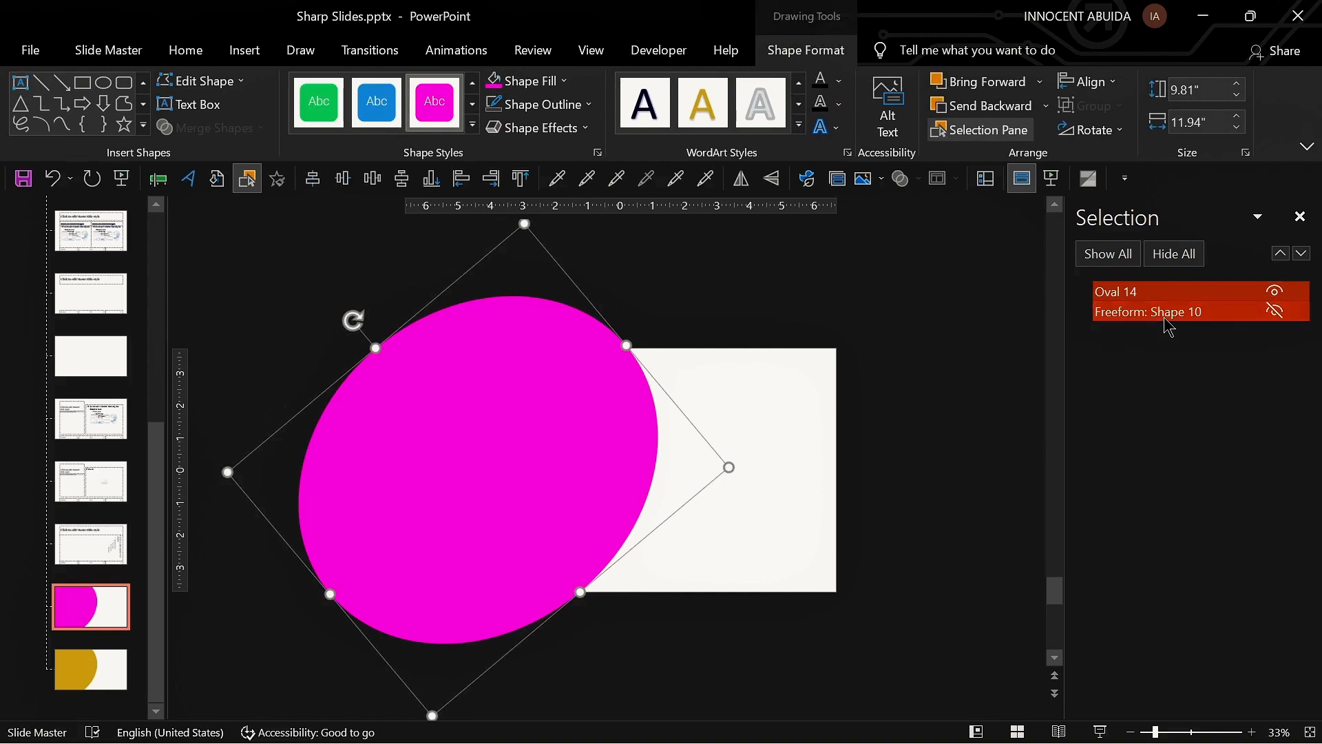
pyautogui.click(1096, 316)
pyautogui.click(896, 384)
pyautogui.click(1136, 295)
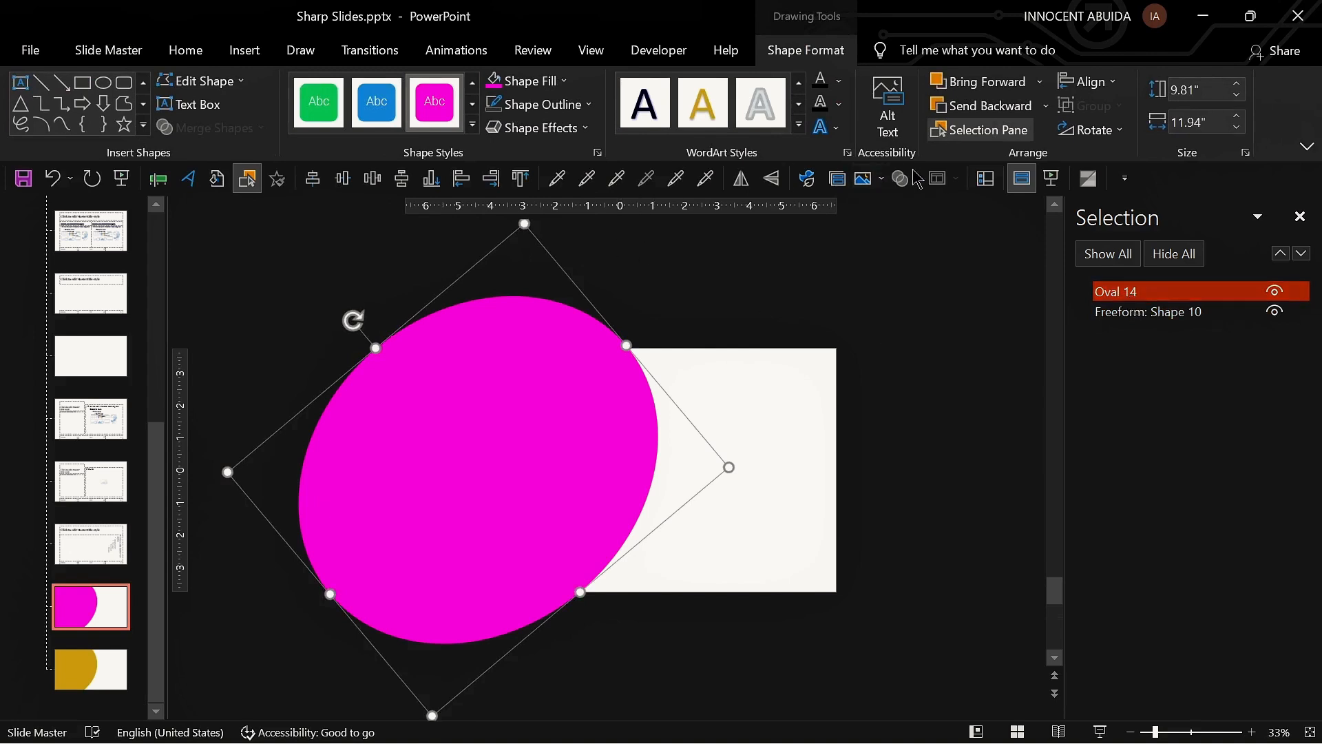
# Step: Rotate the ellipse to 387° and nudge it slightly up over the curved shape's edge
pyautogui.click(1092, 130)
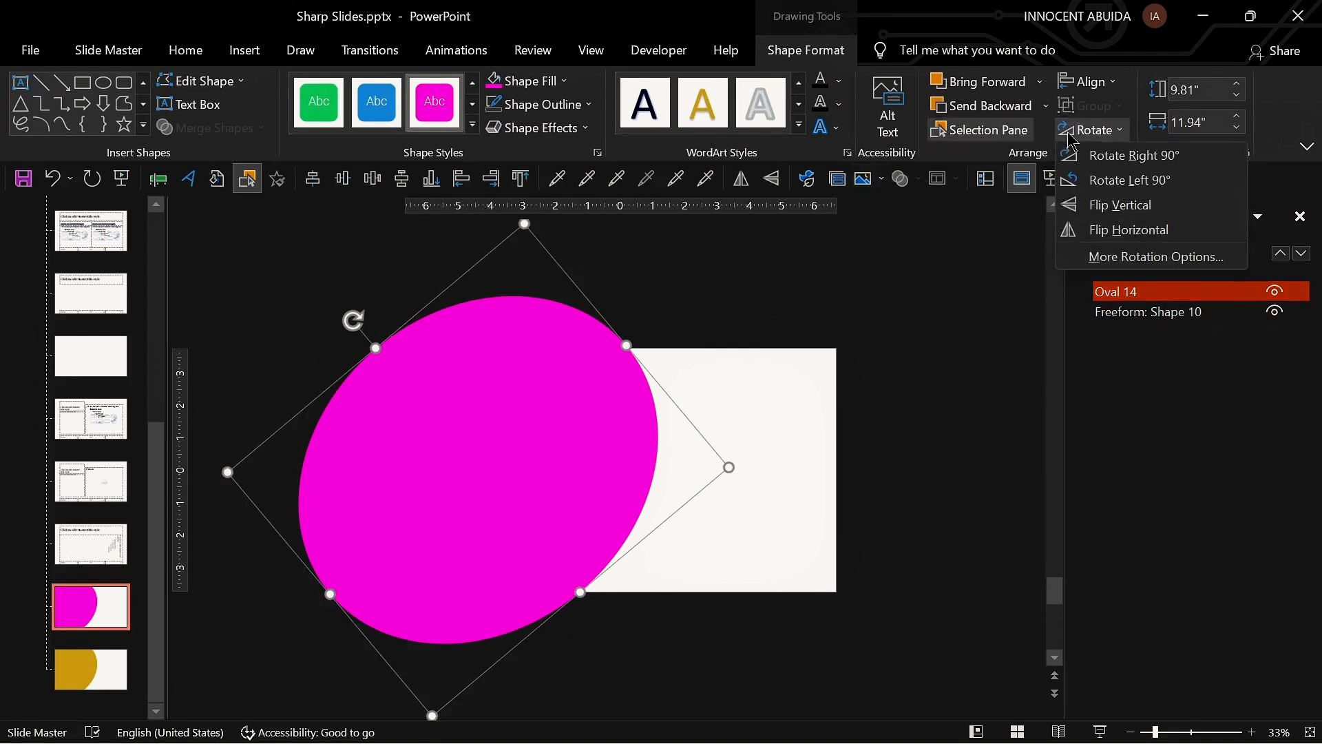
pyautogui.click(1130, 259)
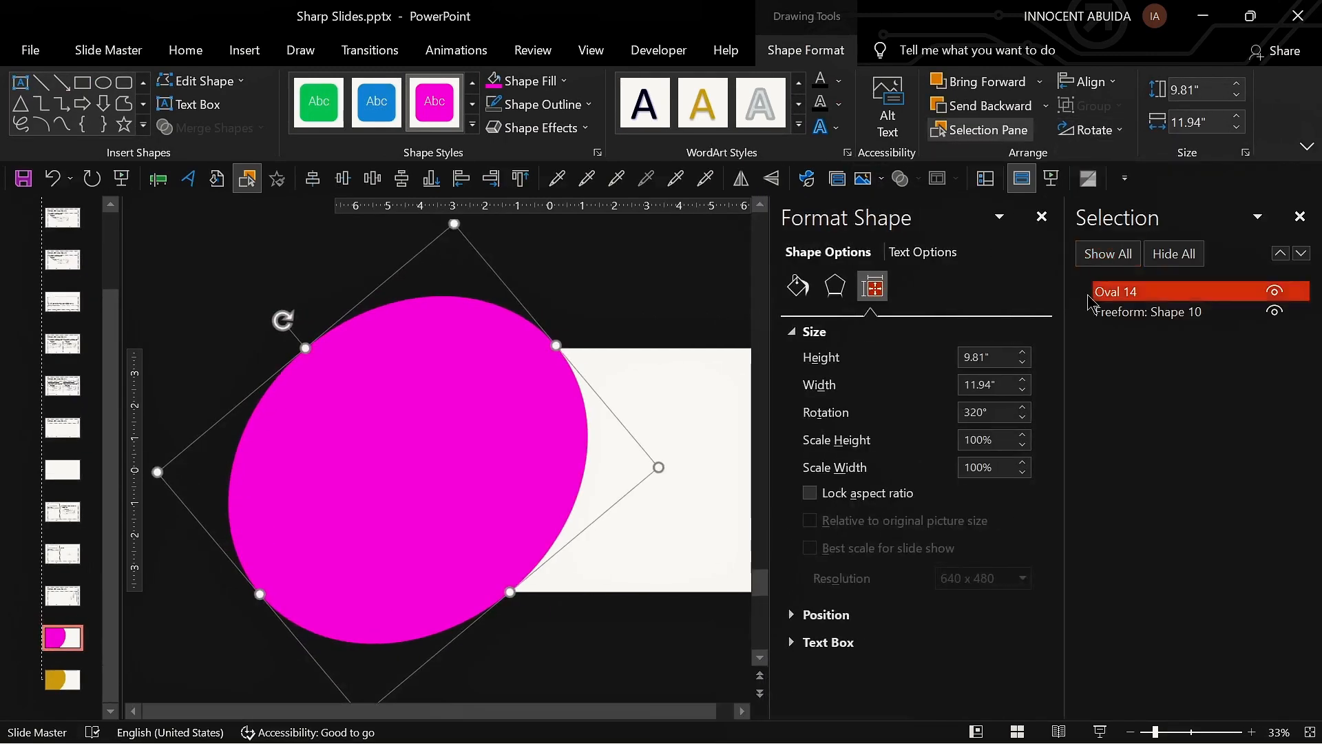
pyautogui.click(1023, 408)
pyautogui.click(1022, 407)
pyautogui.click(1023, 408)
pyautogui.click(1023, 408)
pyautogui.click(1022, 408)
pyautogui.click(1023, 408)
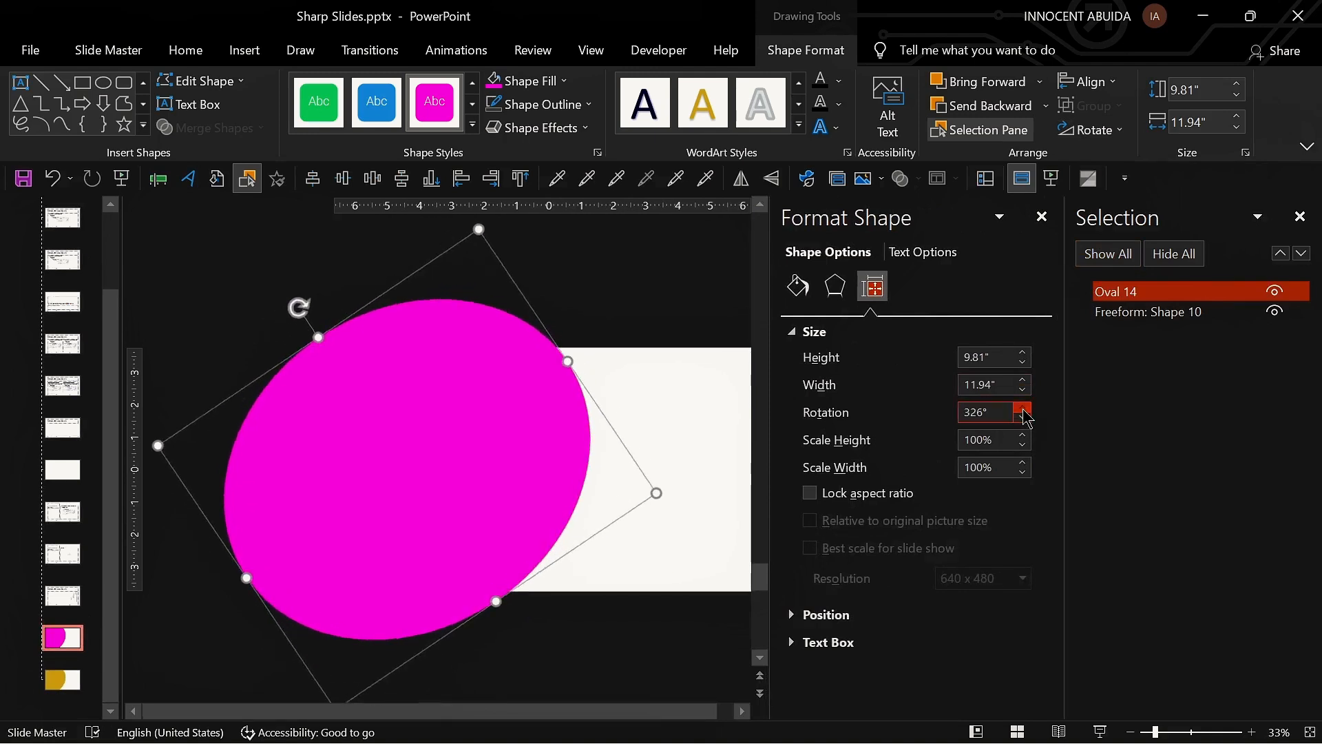
pyautogui.click(1022, 408)
pyautogui.click(1023, 408)
pyautogui.click(1023, 408)
pyautogui.click(1023, 408)
pyautogui.click(1023, 409)
pyautogui.click(1023, 408)
pyautogui.click(1023, 409)
pyautogui.click(1022, 409)
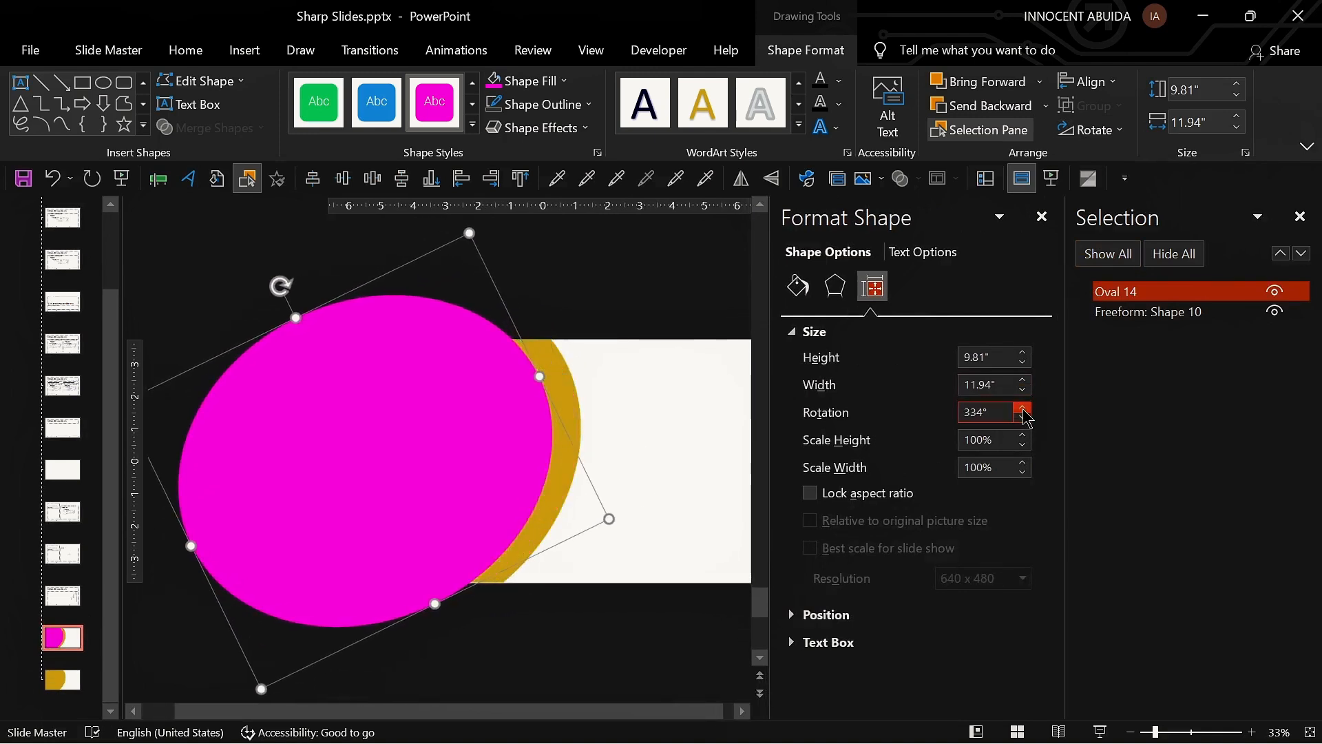
pyautogui.click(1024, 409)
pyautogui.press('Up')
pyautogui.press('Up')
pyautogui.press('Up')
pyautogui.press('Up')
pyautogui.press('Up')
pyautogui.press('Up')
pyautogui.press('Up')
pyautogui.press('Up')
pyautogui.press('Up')
pyautogui.press('Up')
pyautogui.press('Up')
pyautogui.press('Up')
pyautogui.press('Up')
pyautogui.press('Up')
pyautogui.press('Up')
pyautogui.press('Up')
pyautogui.press('Up')
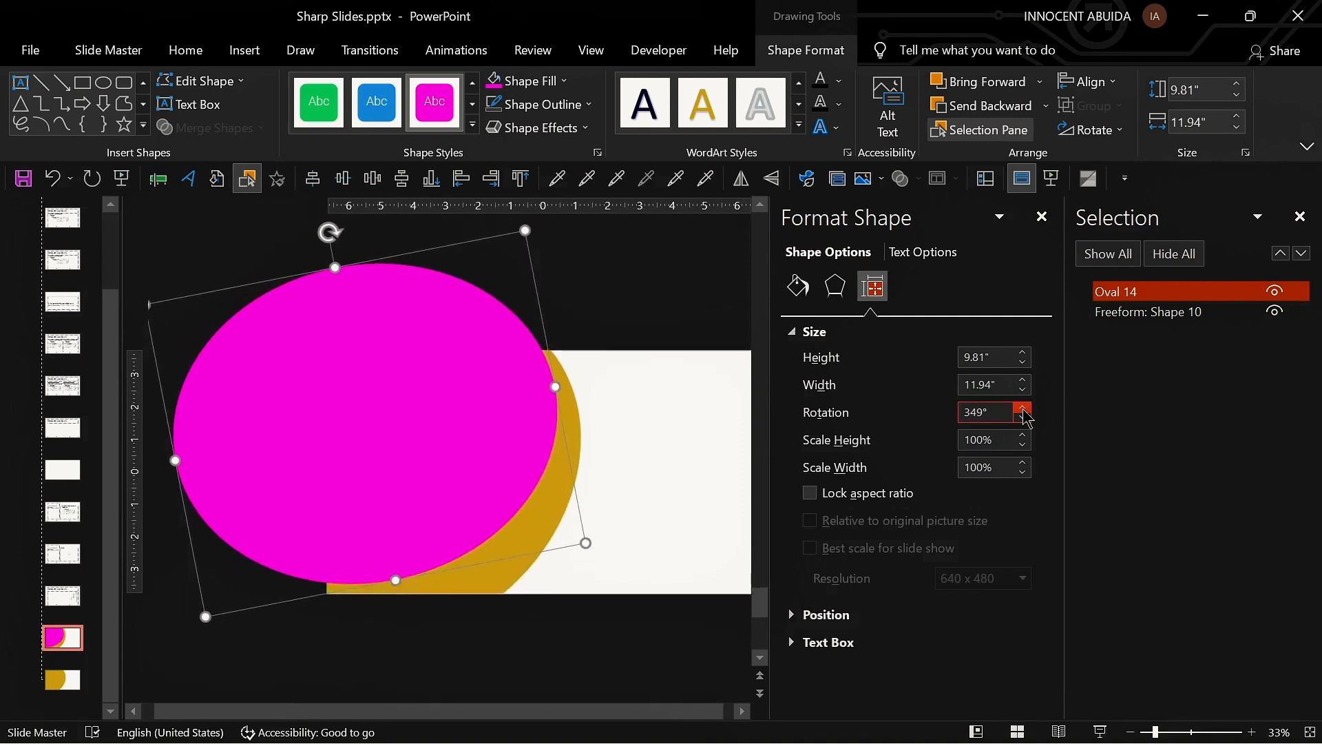
pyautogui.click(1024, 410)
pyautogui.press('Right')
pyautogui.press('Right')
pyautogui.press('Right')
pyautogui.press('Right')
pyautogui.press('Right')
pyautogui.press('Right')
pyautogui.press('Right')
pyautogui.press('Right')
pyautogui.press('Right')
pyautogui.press('Right')
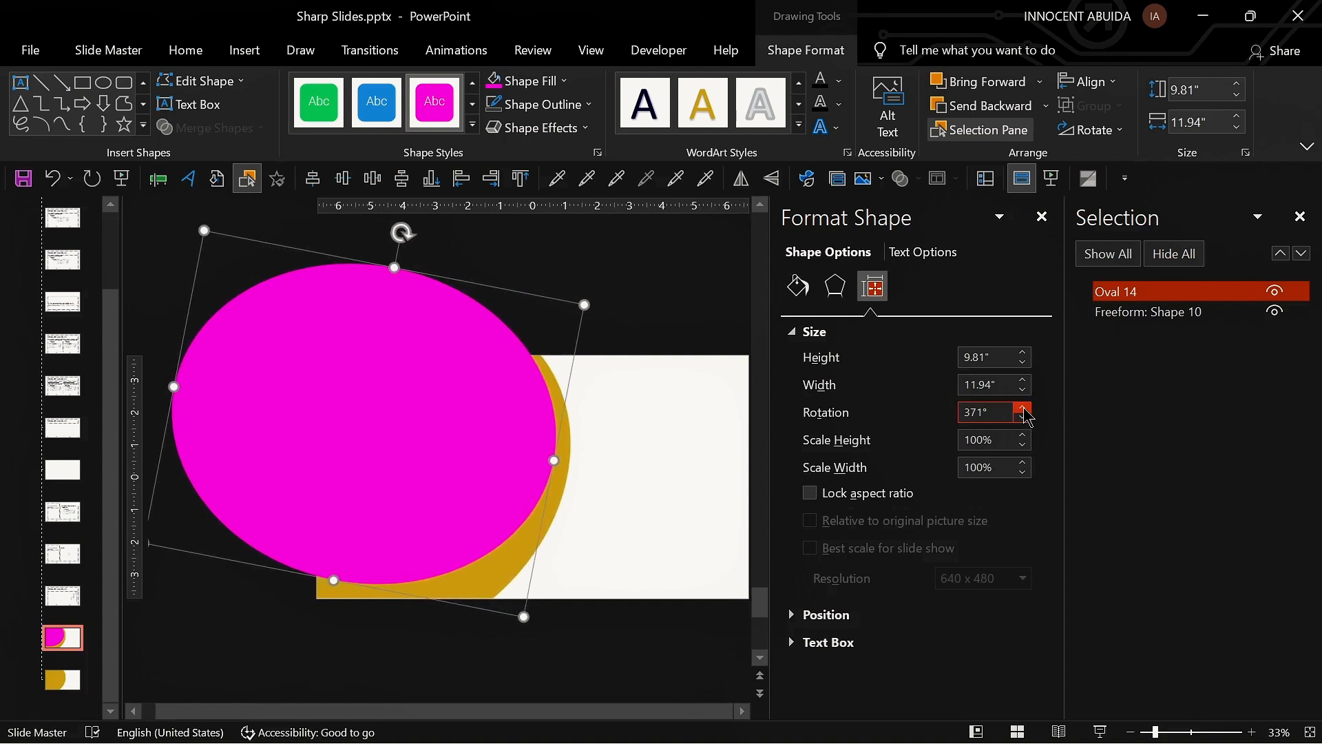
pyautogui.press('Up')
pyautogui.press('Up')
pyautogui.press('Up')
pyautogui.press('Up')
pyautogui.press('Up')
pyautogui.press('Up')
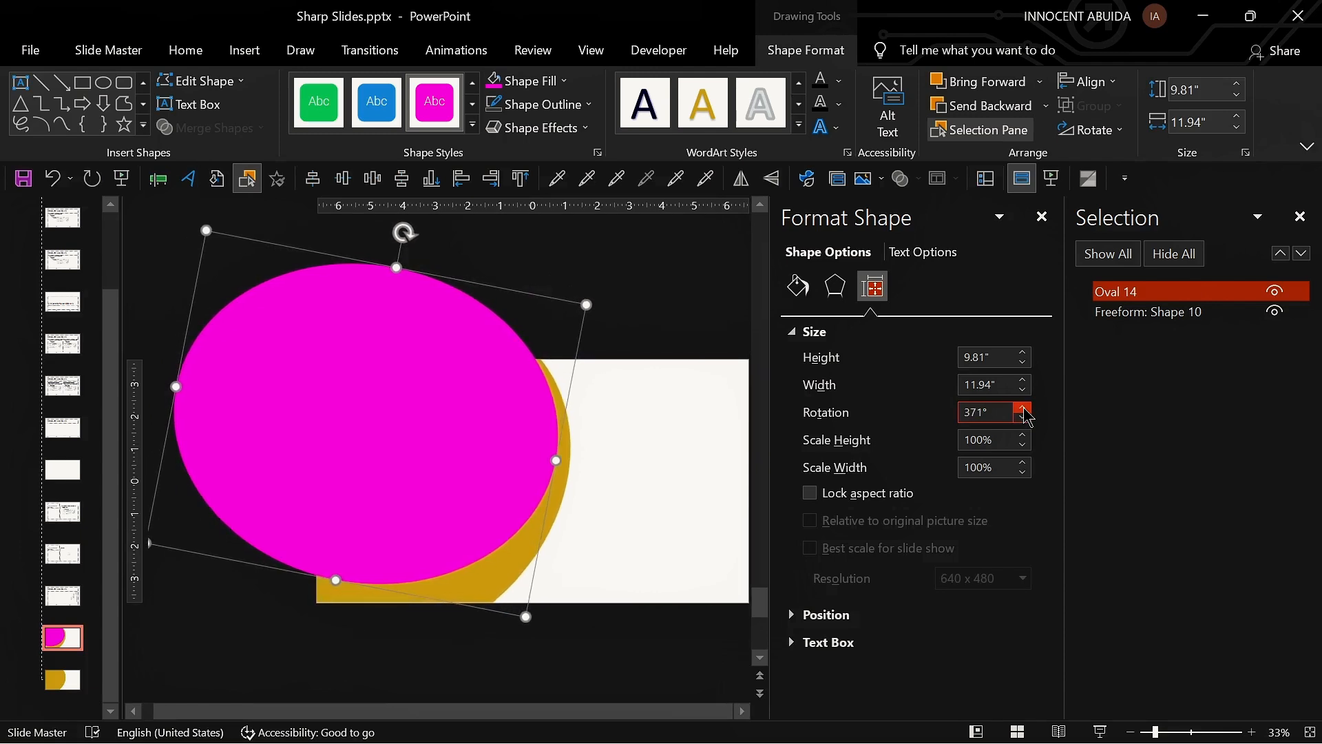
pyautogui.click(1023, 411)
pyautogui.click(1024, 411)
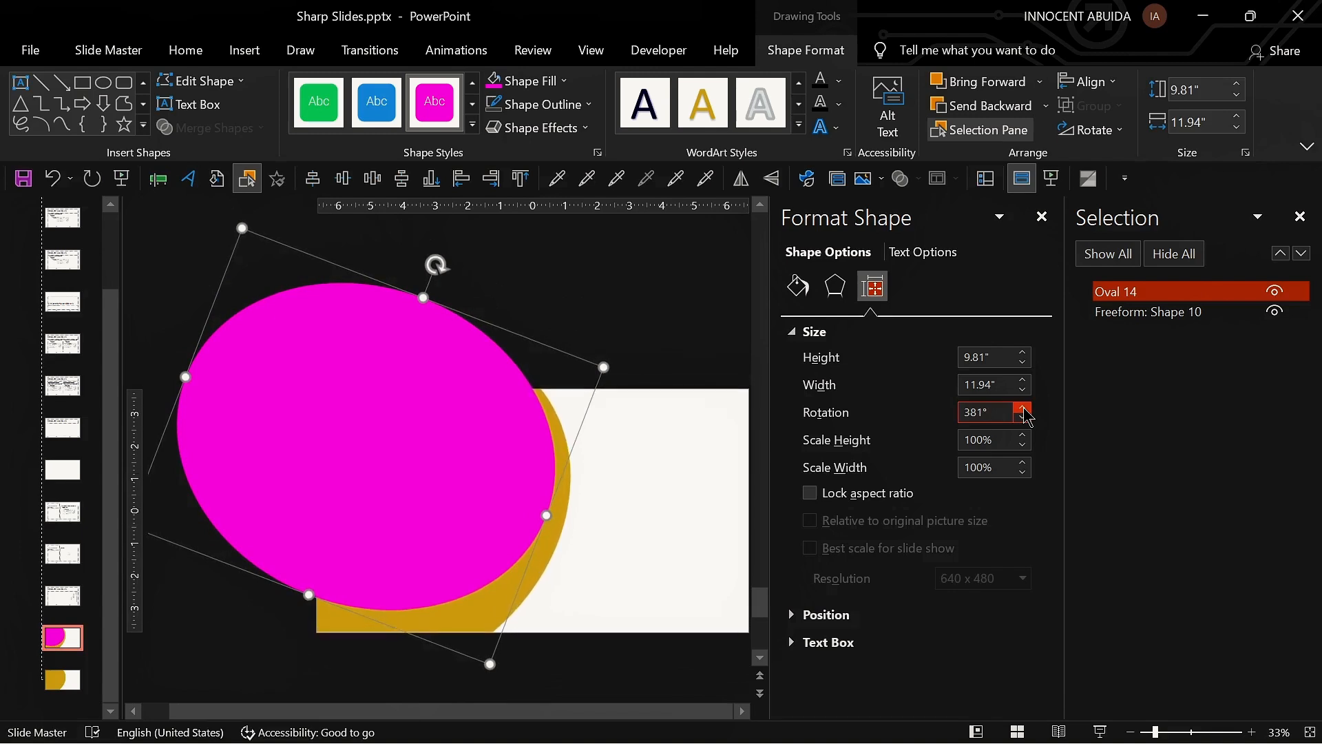
pyautogui.click(1024, 411)
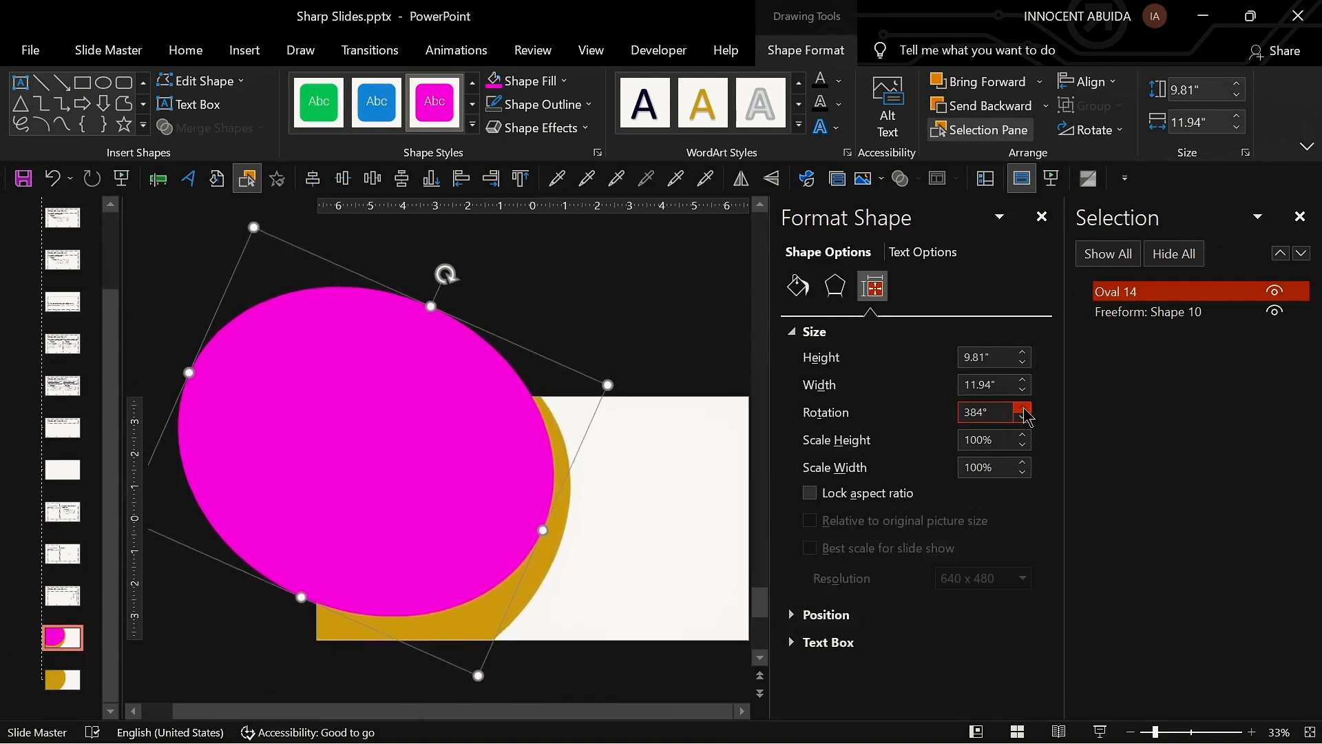
pyautogui.click(1023, 411)
pyautogui.click(1023, 411)
pyautogui.click(1023, 411)
pyautogui.hotkey('ctrl', 'Right')
pyautogui.hotkey('ctrl', 'Right')
pyautogui.hotkey('ctrl', 'Right')
pyautogui.hotkey('ctrl', 'Right')
pyautogui.hotkey('ctrl', 'Right')
pyautogui.hotkey('ctrl', 'Right')
pyautogui.hotkey('ctrl', 'Right')
pyautogui.hotkey('ctrl', 'Right')
pyautogui.hotkey('ctrl', 'Right')
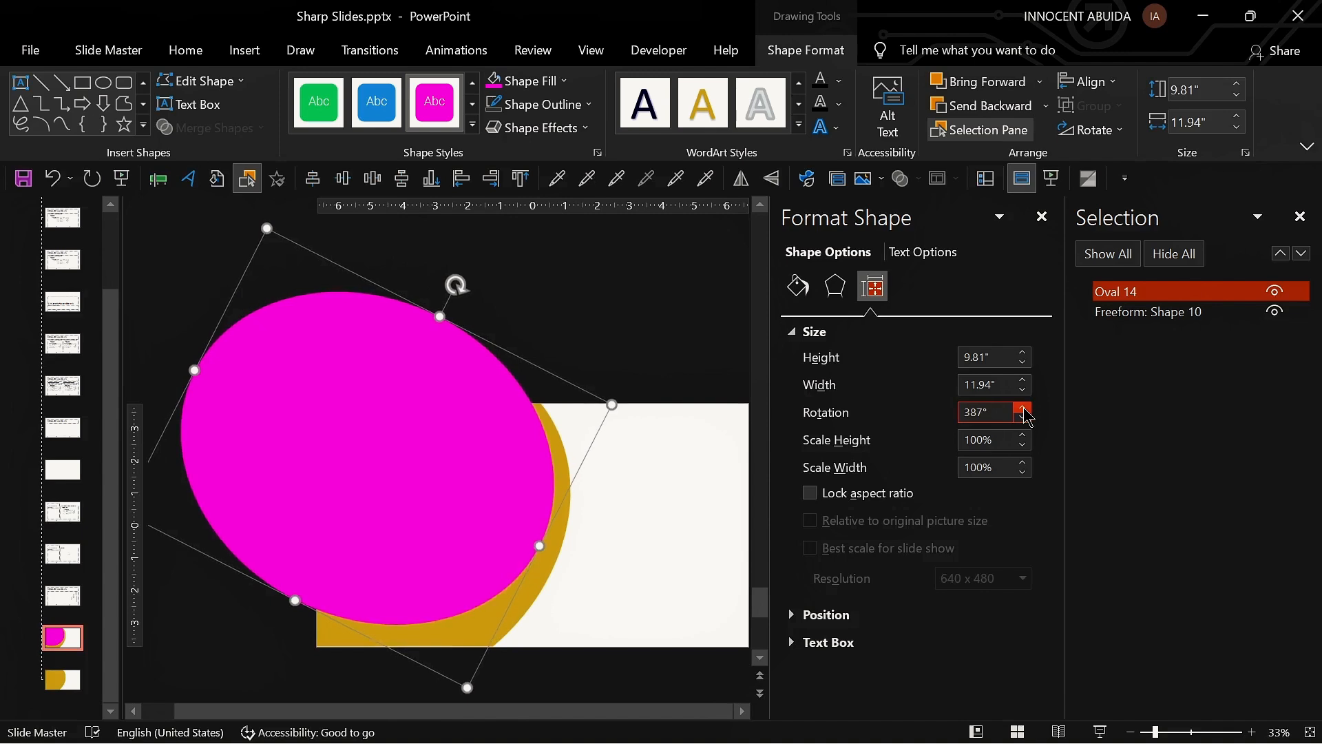
pyautogui.hotkey('ctrl', 'Up')
pyautogui.hotkey('ctrl', 'Up')
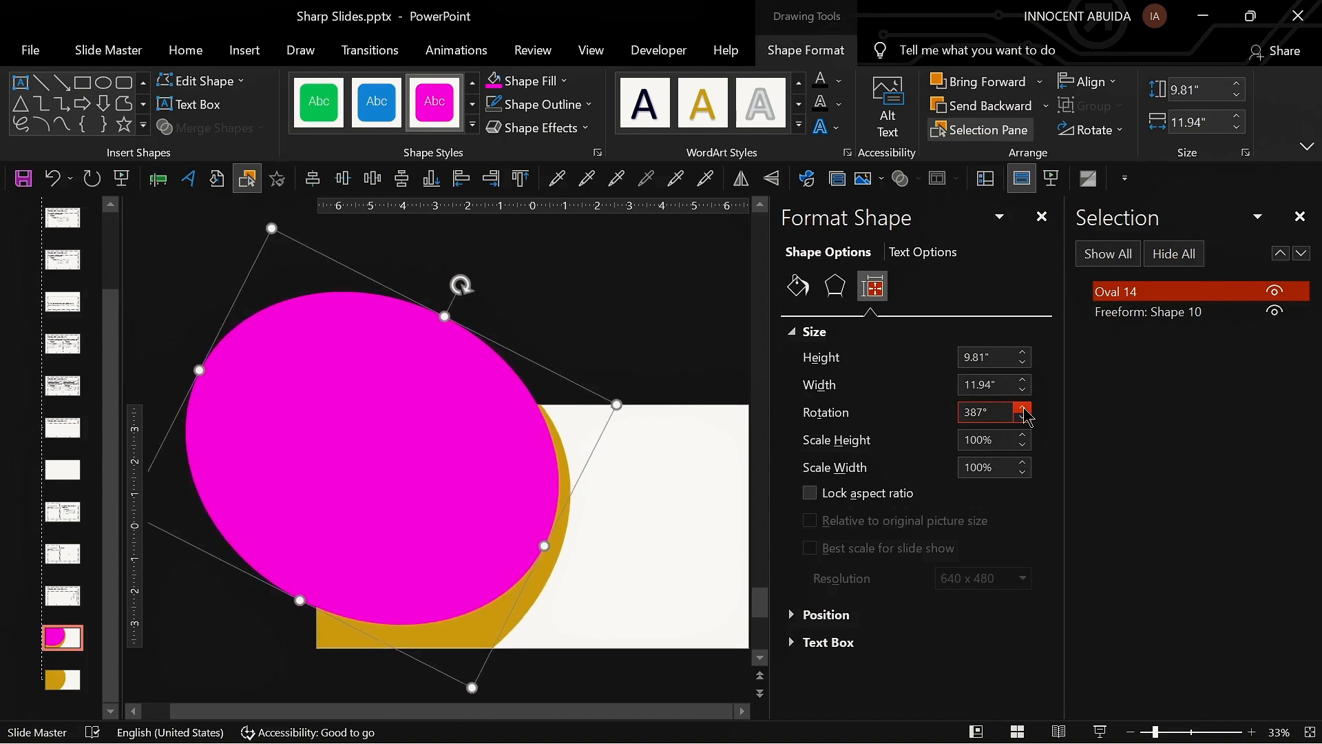
pyautogui.hotkey('ctrl', 'Left')
pyautogui.hotkey('ctrl', 'Left')
pyautogui.hotkey('ctrl', 'Up')
pyautogui.hotkey('ctrl', 'Up')
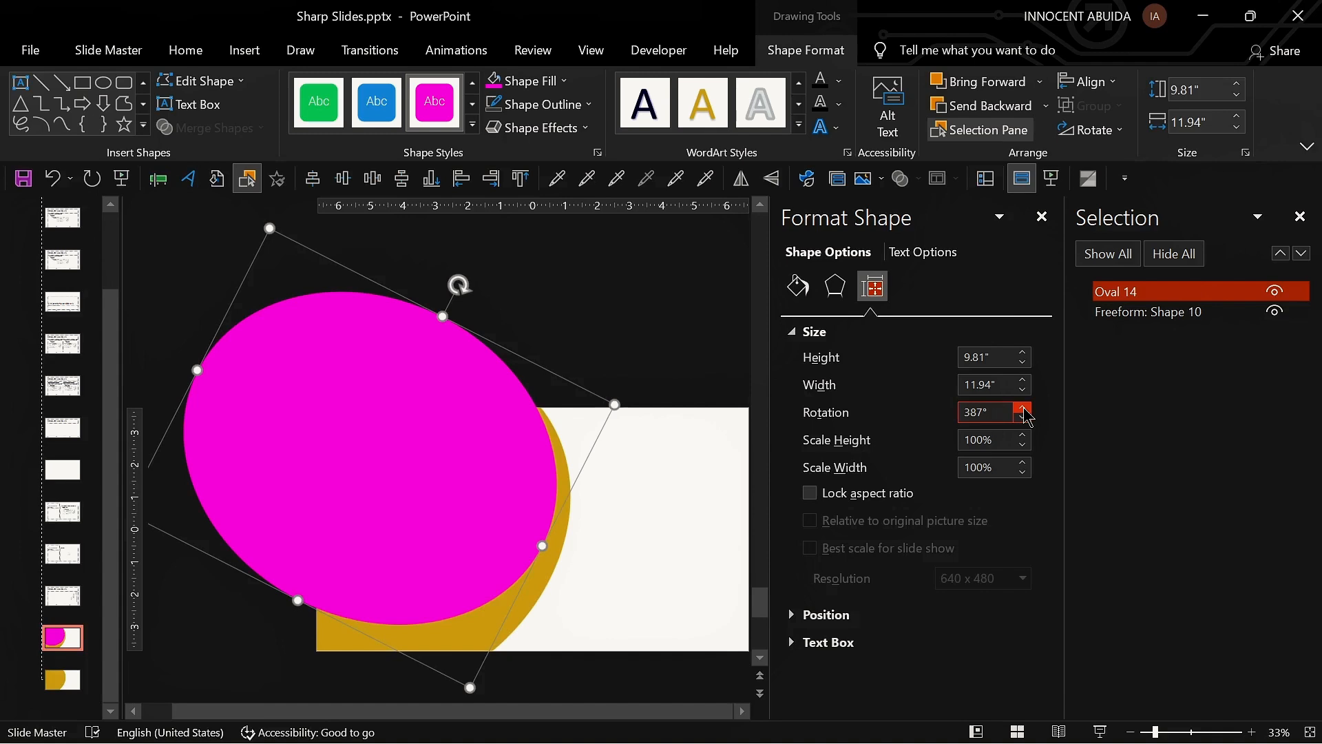
# Step: Duplicate the layout and delete the magenta ellipse from the copy
pyautogui.click(664, 438)
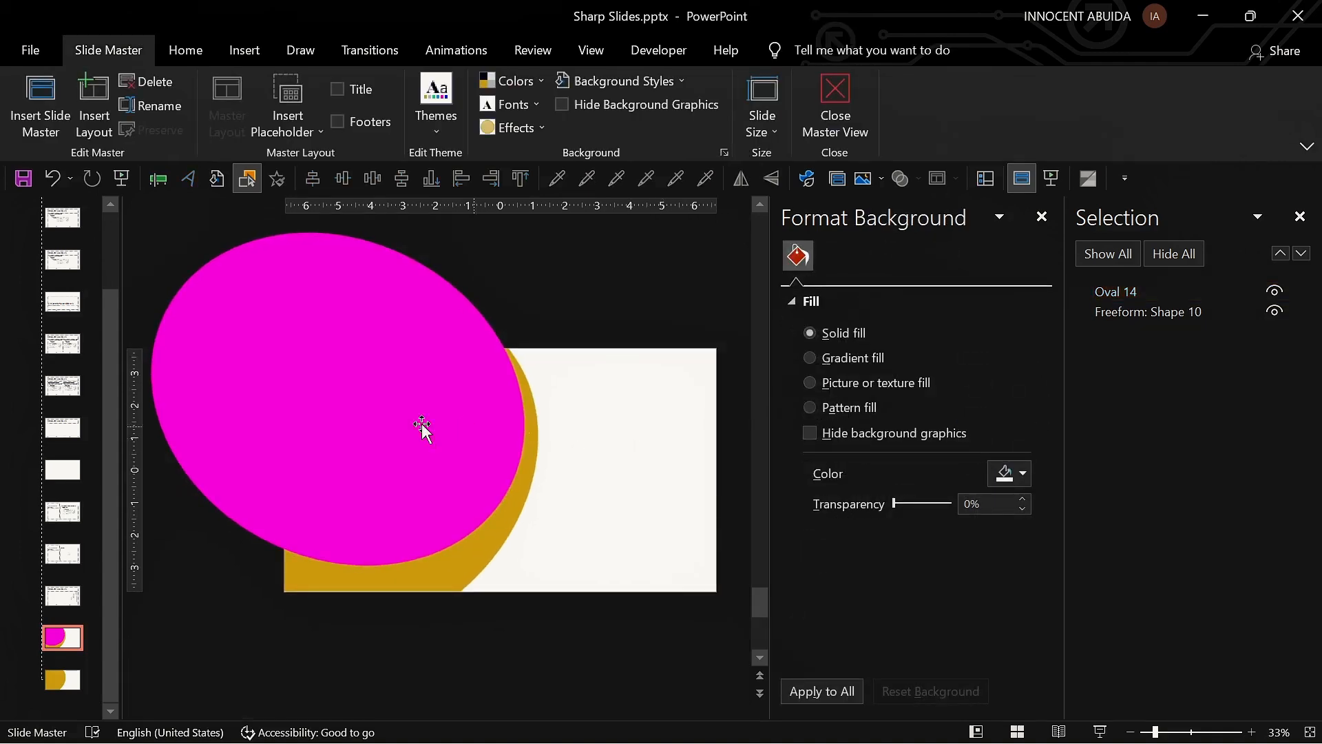
pyautogui.click(384, 436)
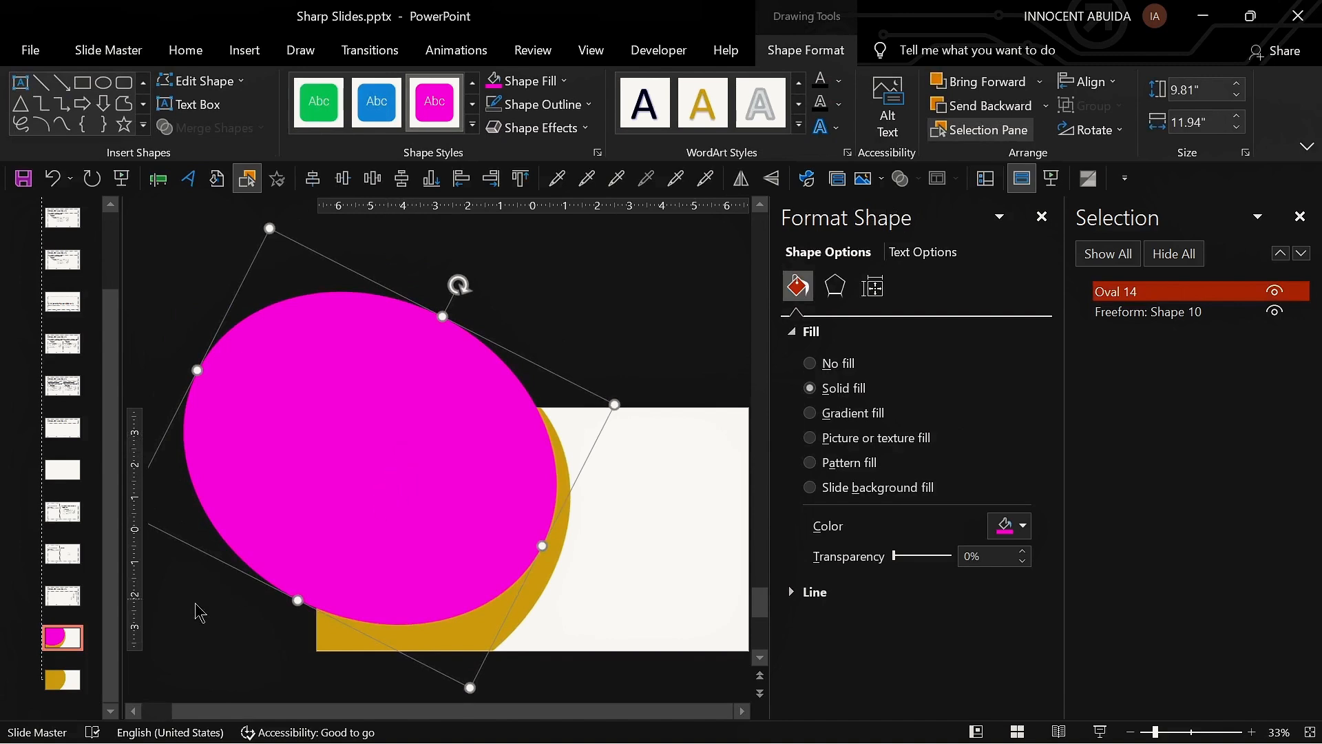
pyautogui.click(70, 637)
pyautogui.hotkey('ctrl', 'd')
pyautogui.click(277, 445)
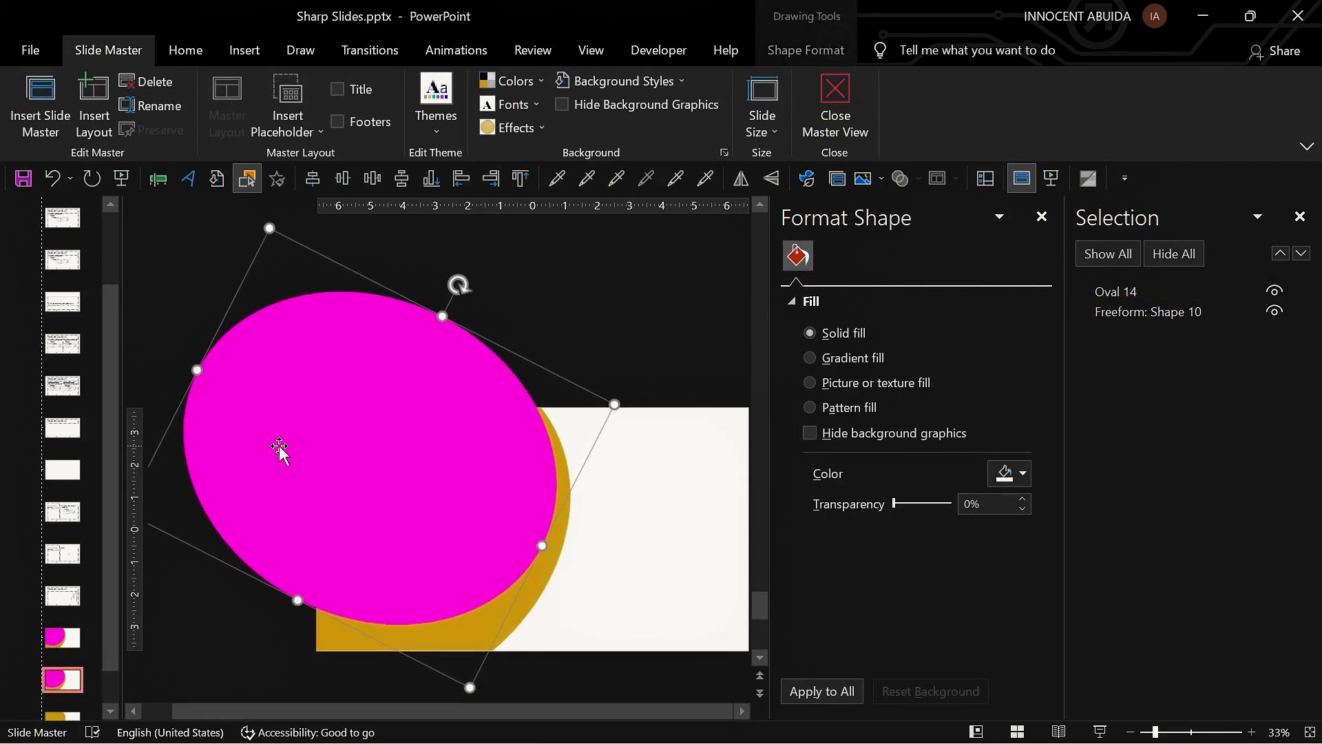
pyautogui.press('Delete')
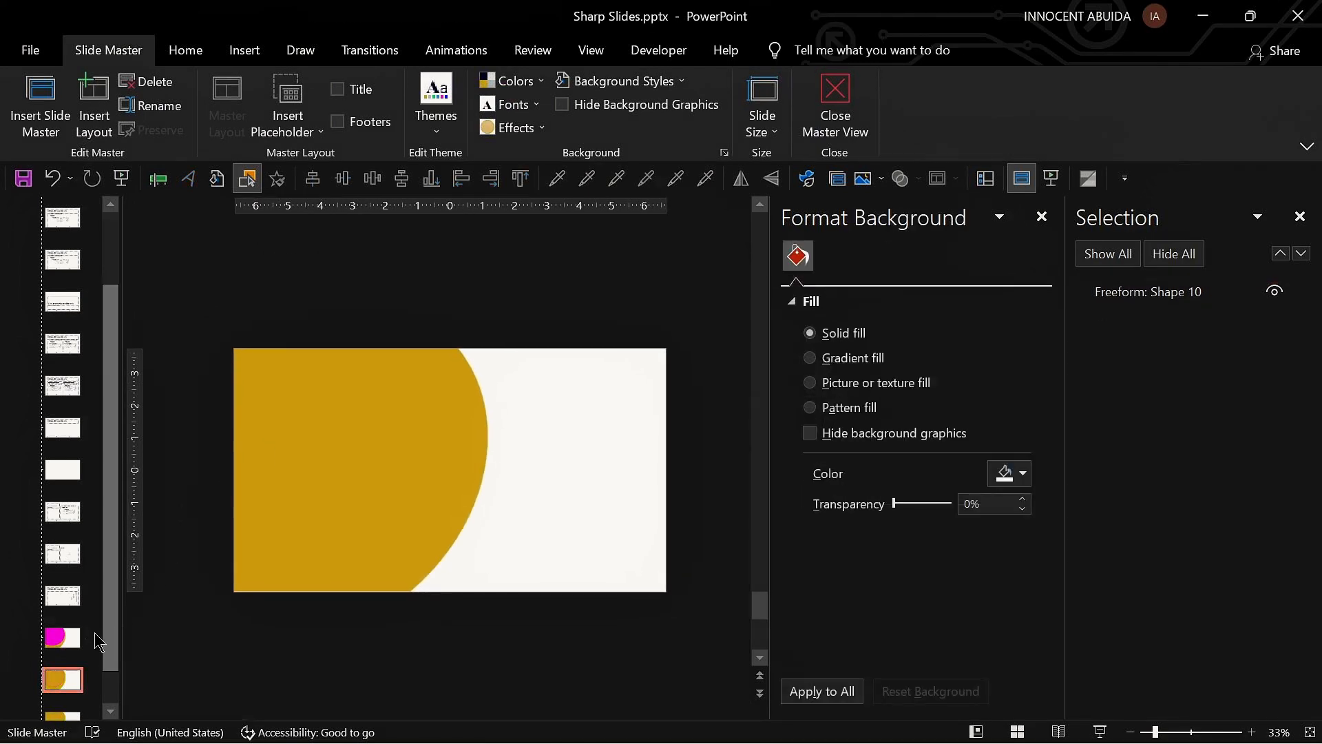
# Step: Fragment the ellipse with the curved shape and delete the pieces, keeping only the thin magenta crescent
pyautogui.press('pageup')
pyautogui.click(383, 502)
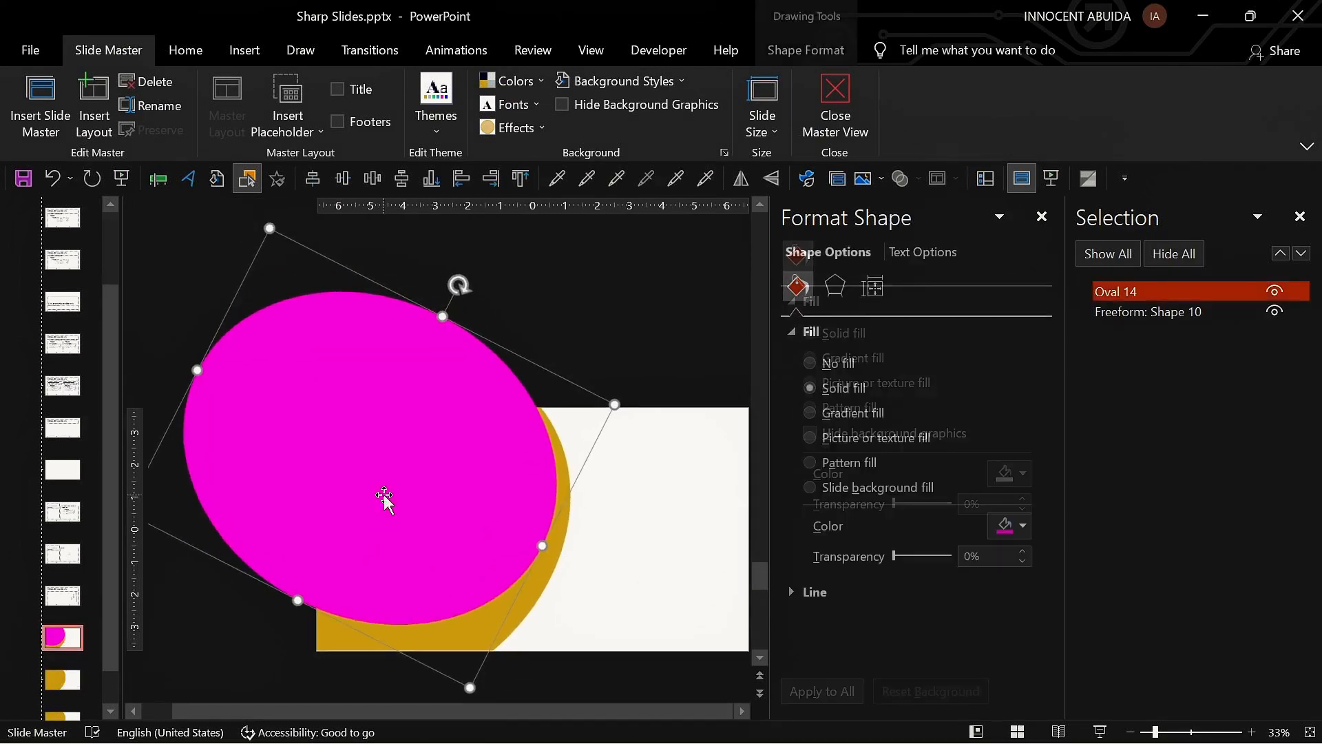
pyautogui.keyDown('shift'); pyautogui.click(328, 642); pyautogui.keyUp('shift')
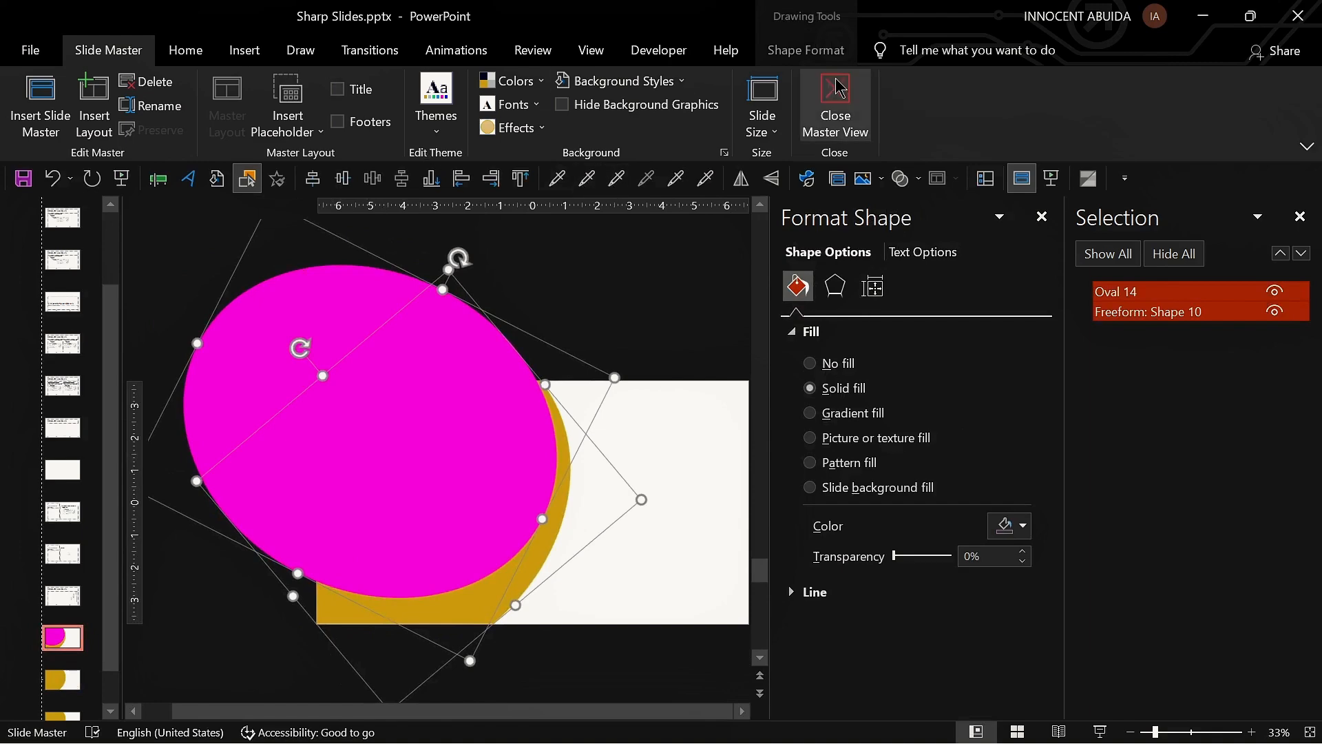
pyautogui.click(803, 53)
pyautogui.click(255, 128)
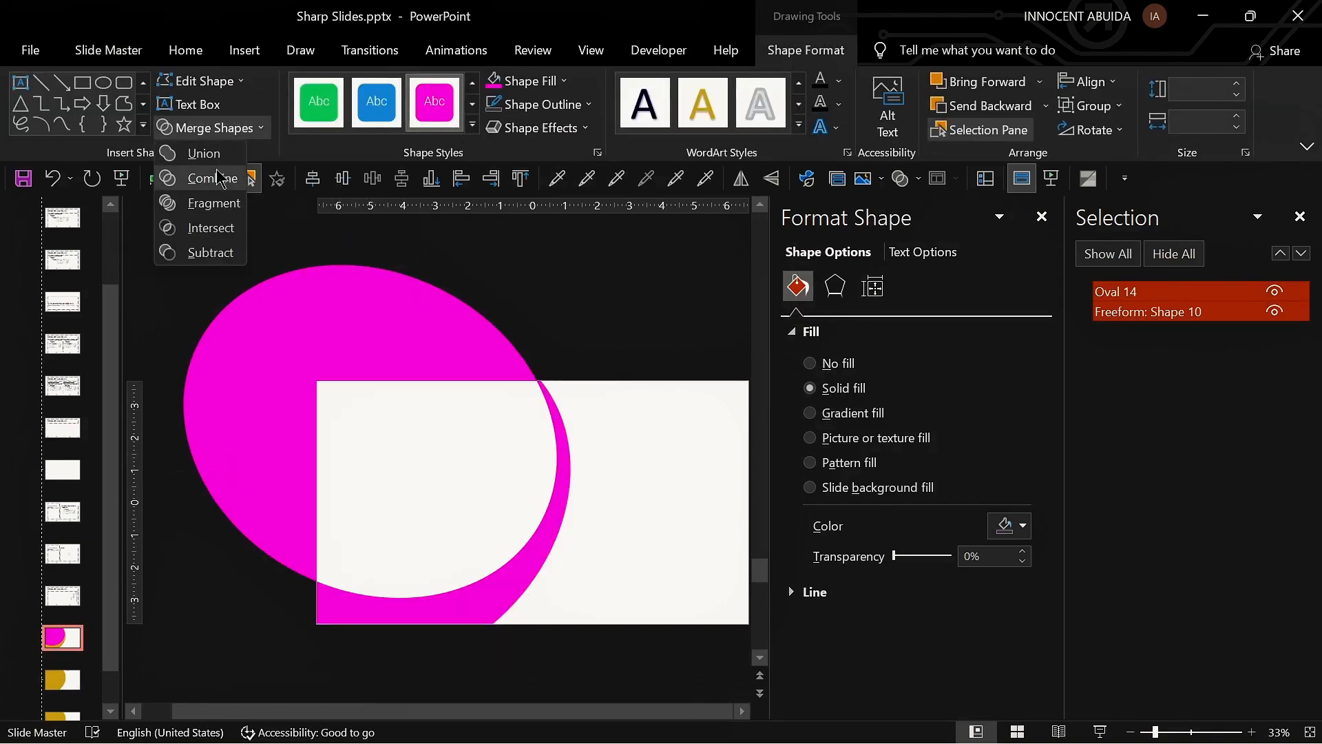
pyautogui.click(219, 203)
pyautogui.click(352, 419)
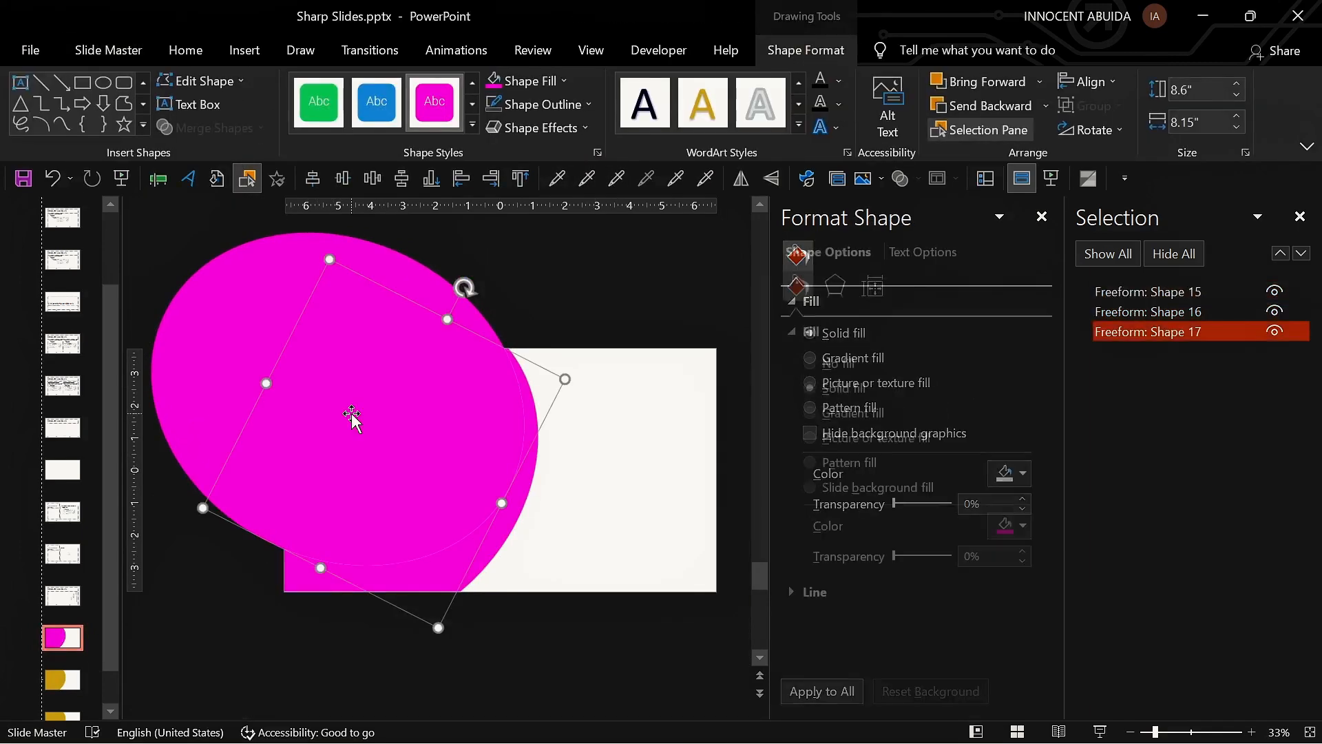
pyautogui.press('Delete')
pyautogui.click(344, 300)
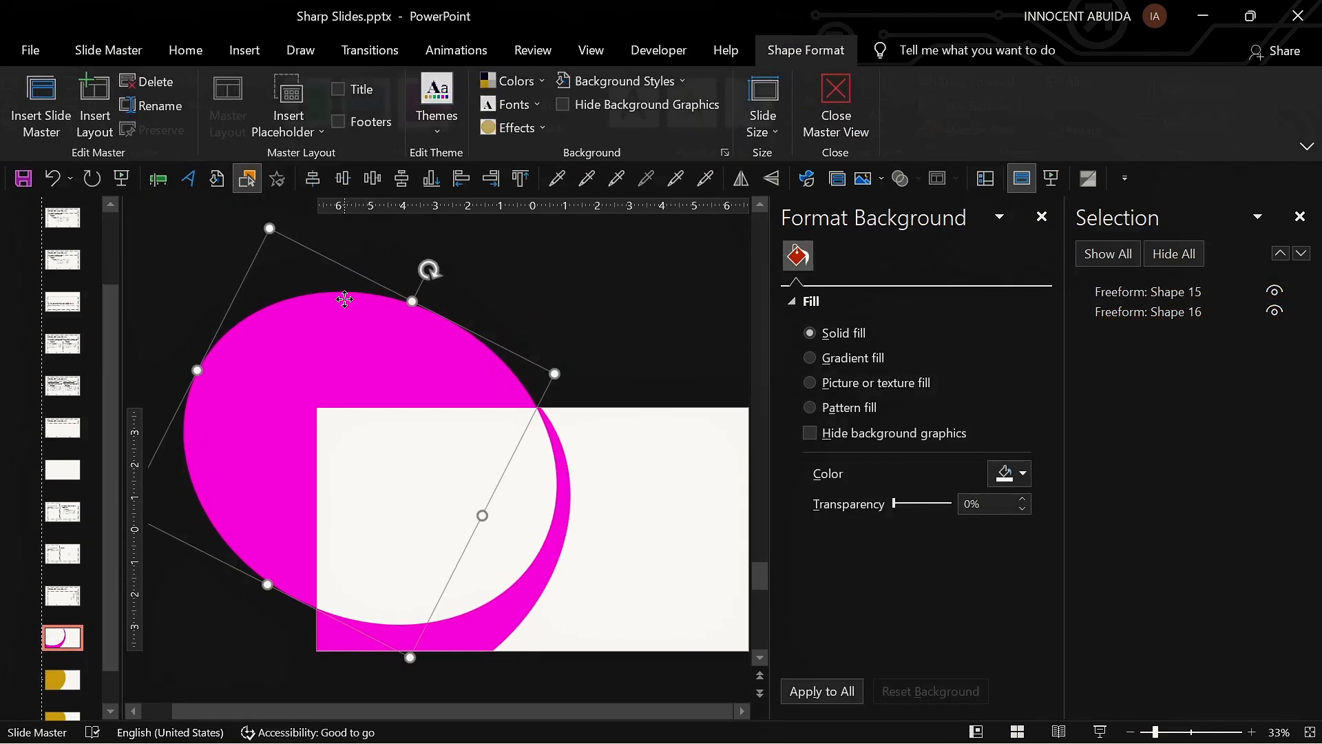
pyautogui.press('Delete')
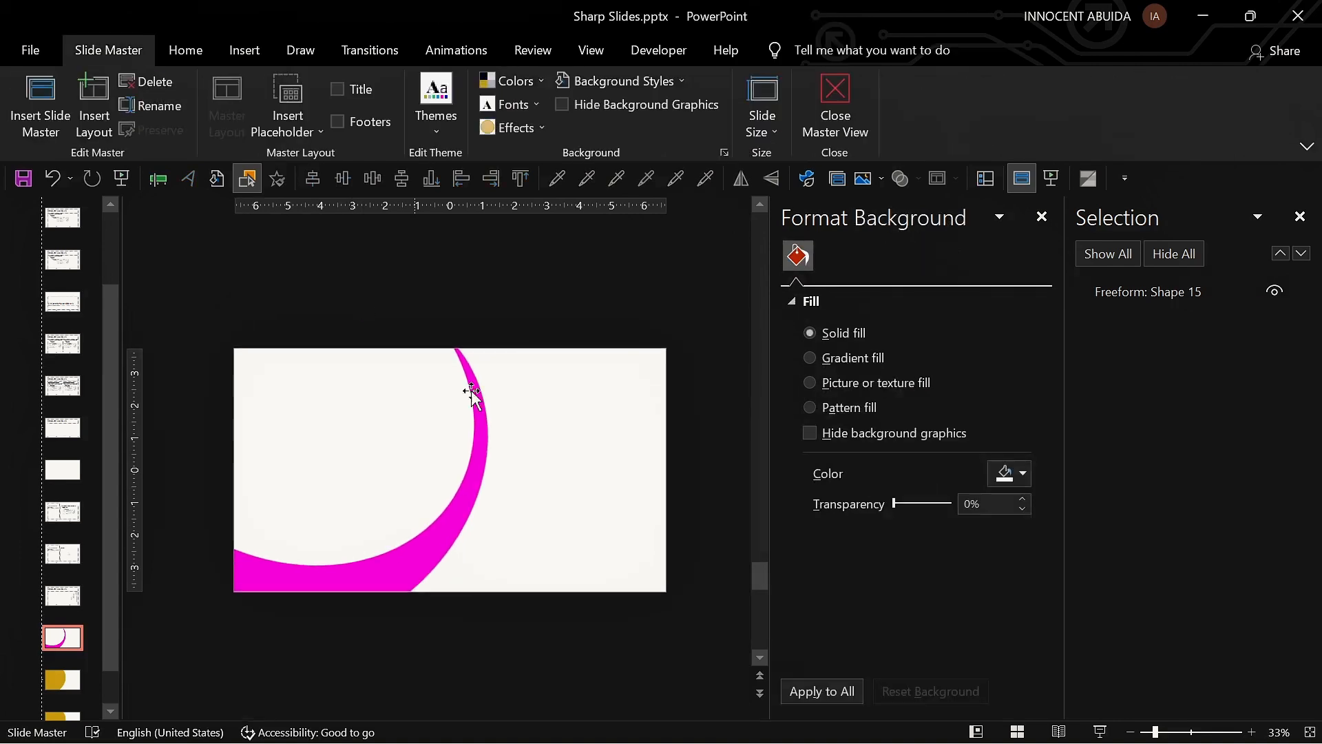
# Step: Copy the magenta crescent and paste it onto the duplicated layout over its curved shape
pyautogui.scroll(2, 472, 394)
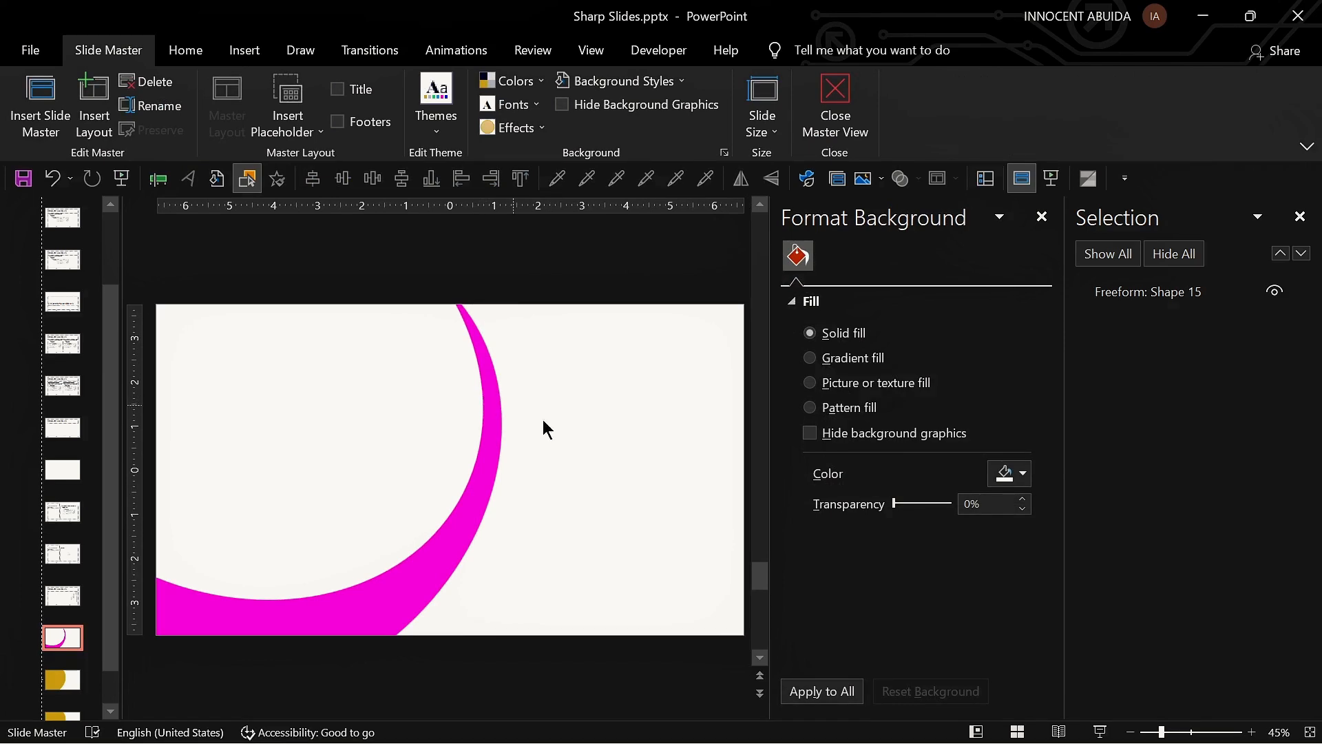
pyautogui.scroll(-2, 608, 472)
pyautogui.click(472, 487)
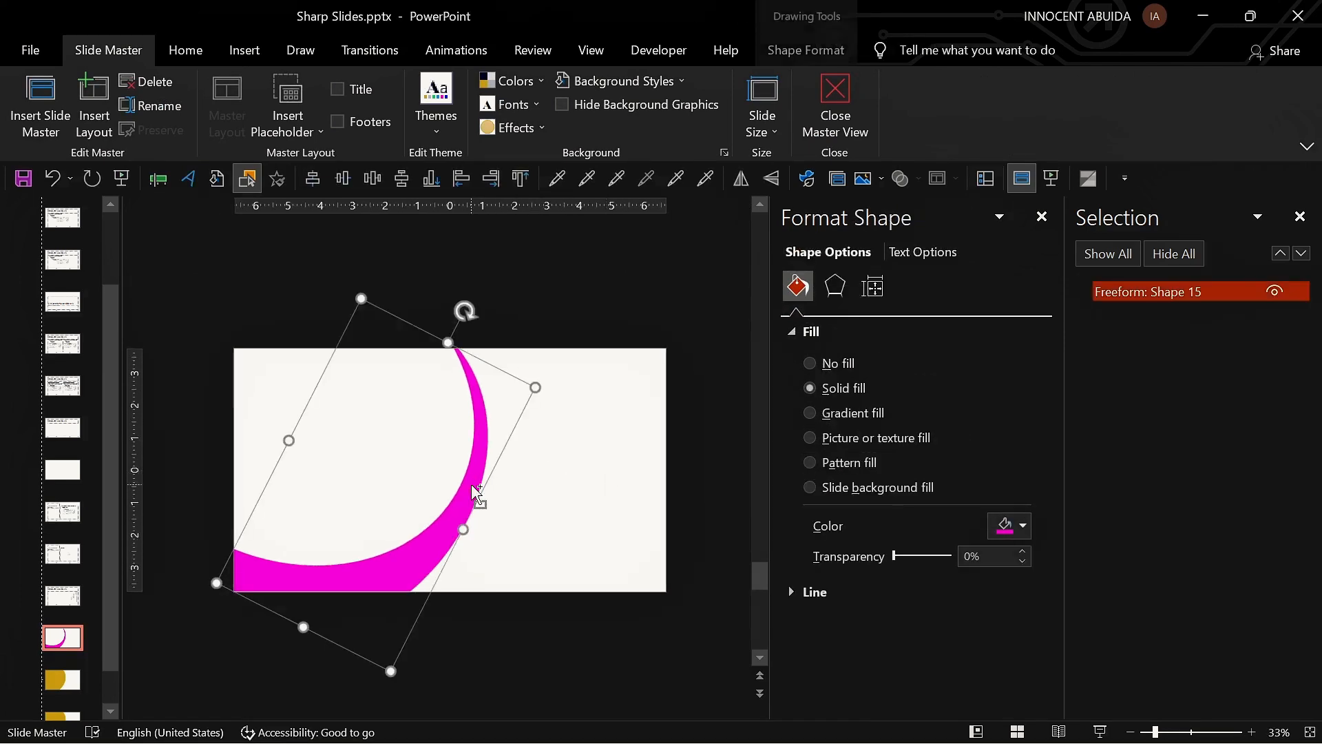
pyautogui.click(62, 680)
pyautogui.click(1284, 296)
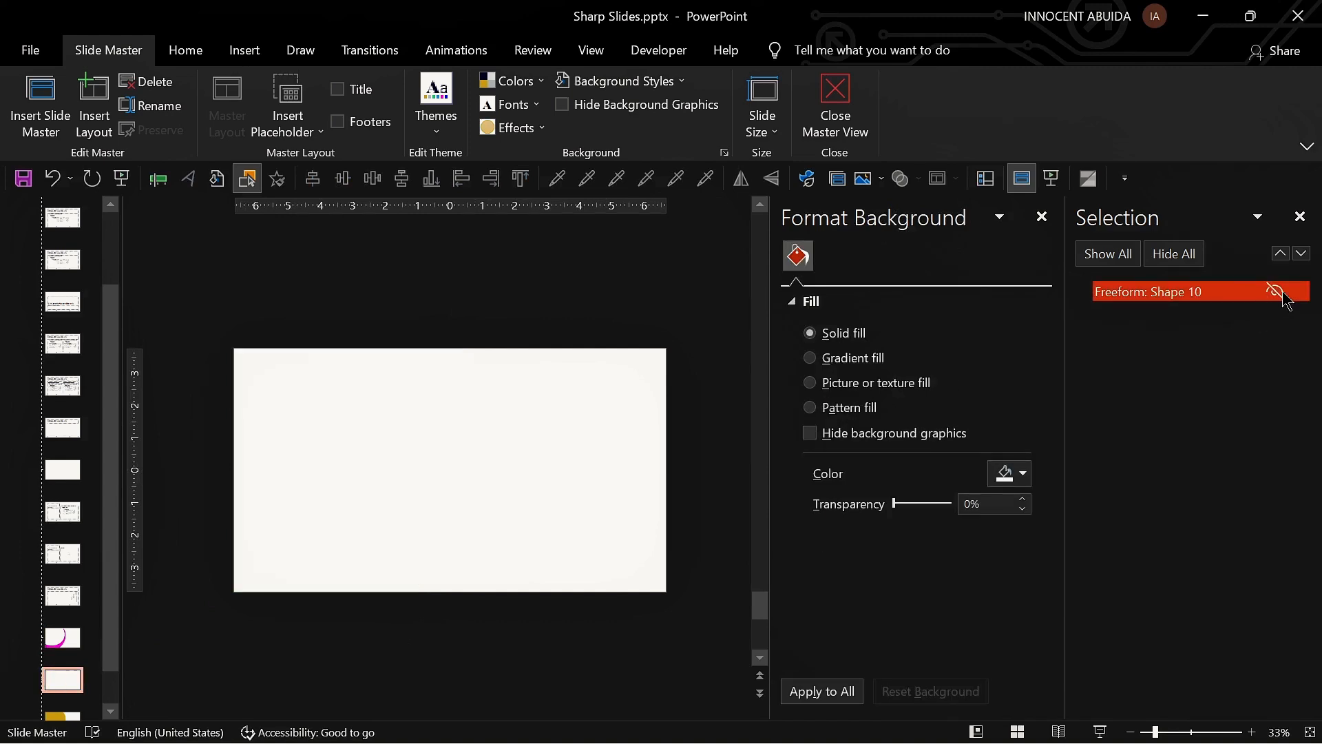
pyautogui.hotkey('ctrl', 'v')
pyautogui.click(1127, 265)
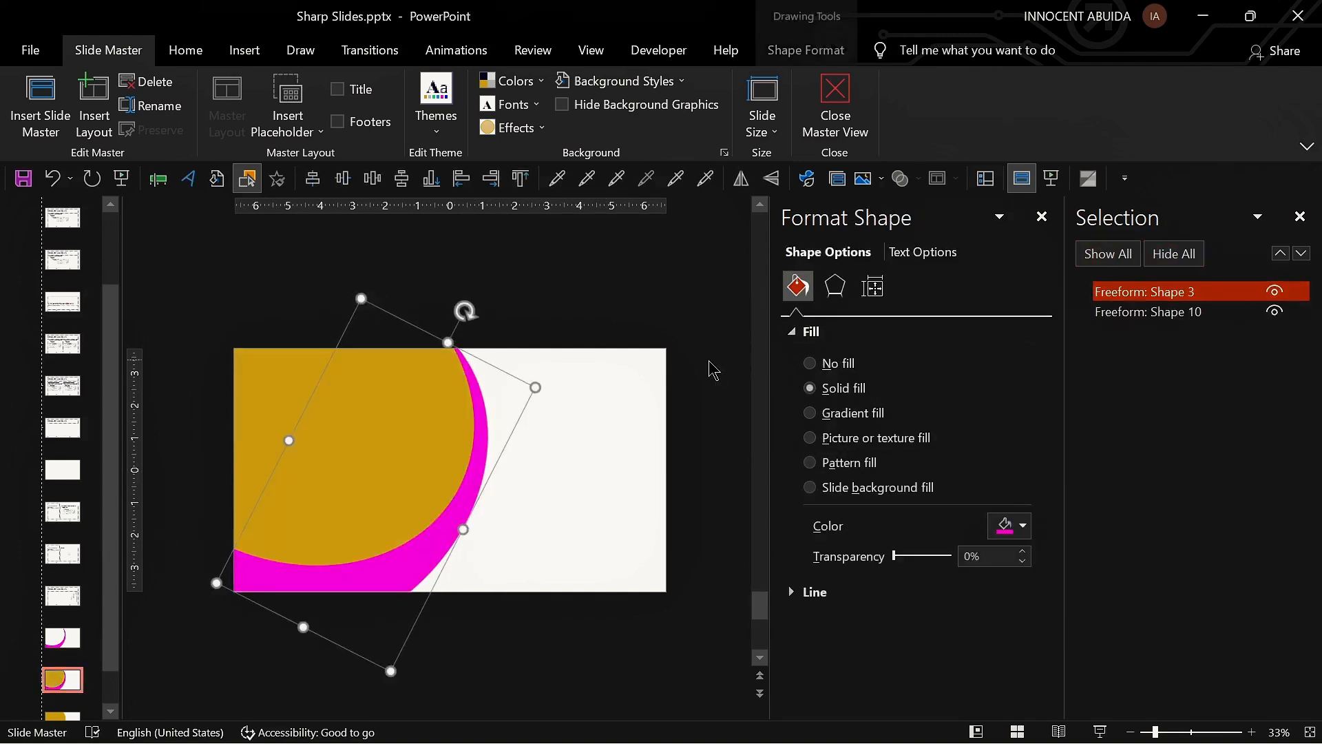
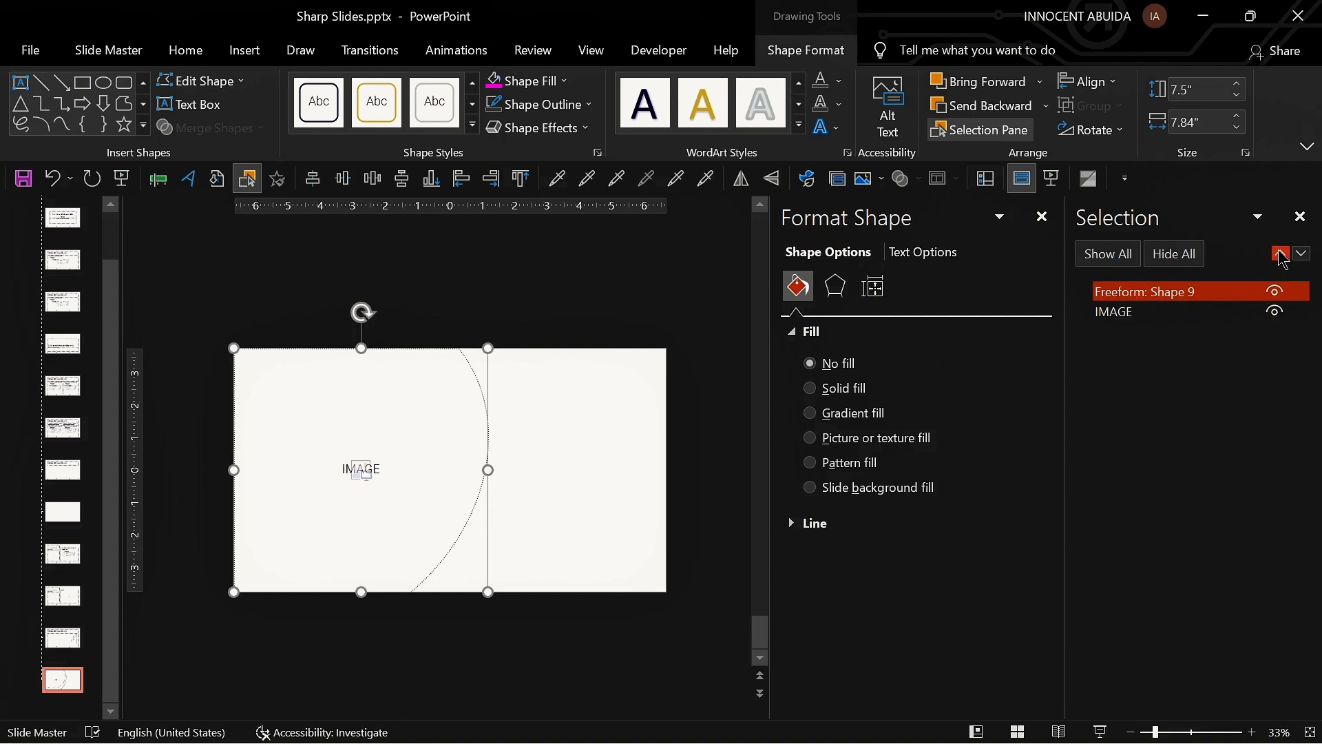
# Step: Give the crescent a solid magenta theme-colour fill at 50% transparency
pyautogui.click(1281, 255)
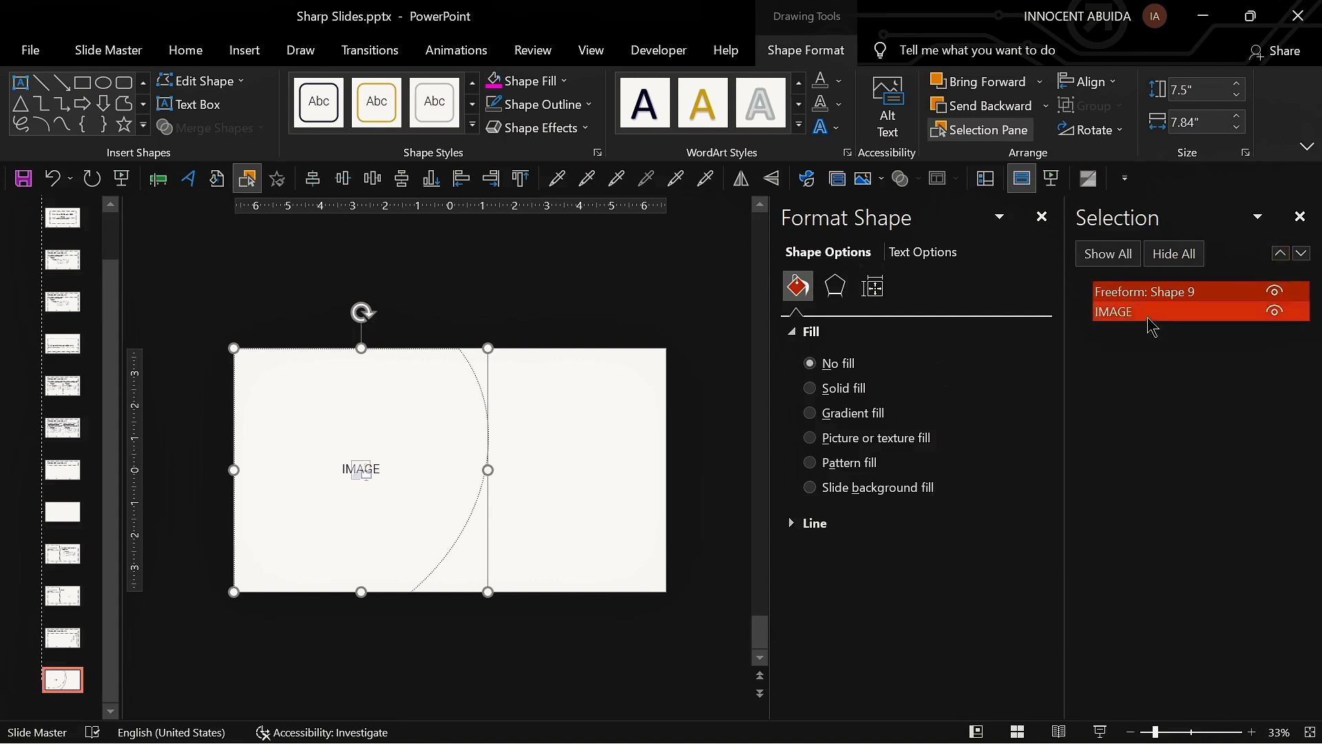
pyautogui.click(849, 392)
pyautogui.click(1009, 529)
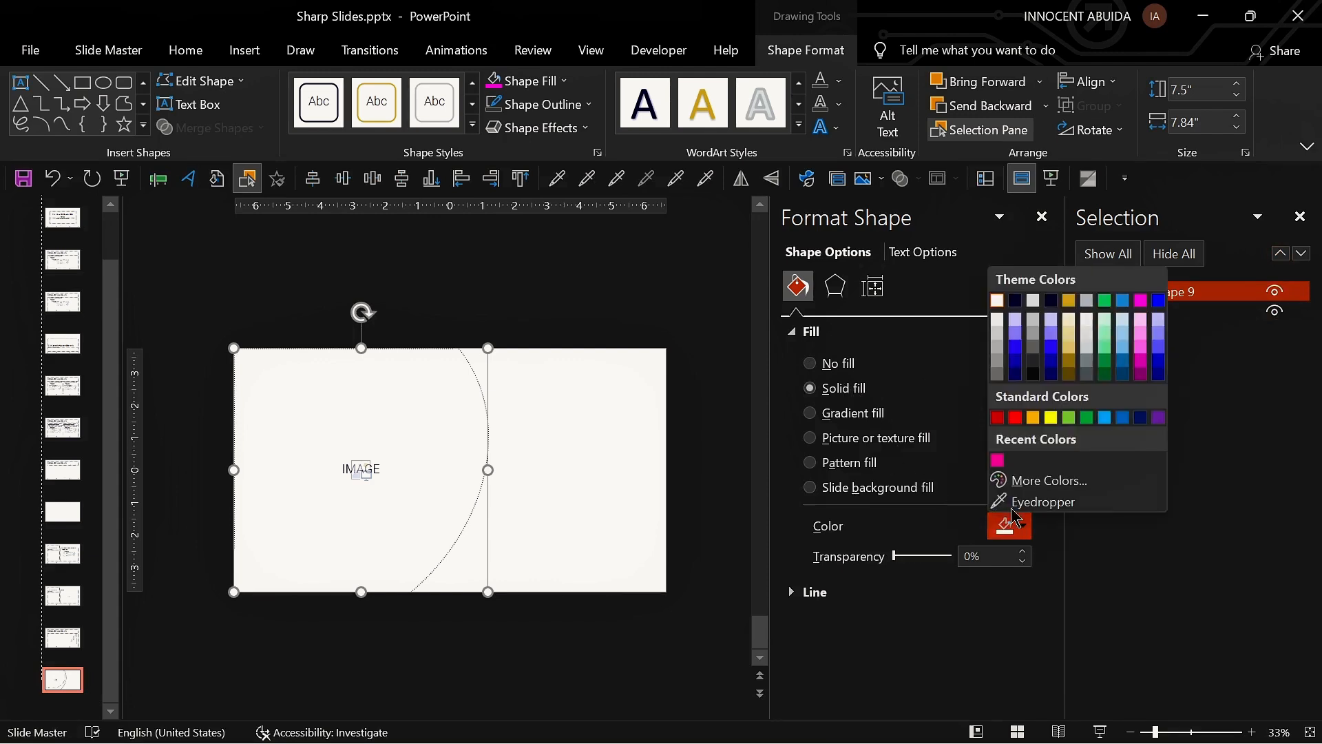
pyautogui.click(1142, 301)
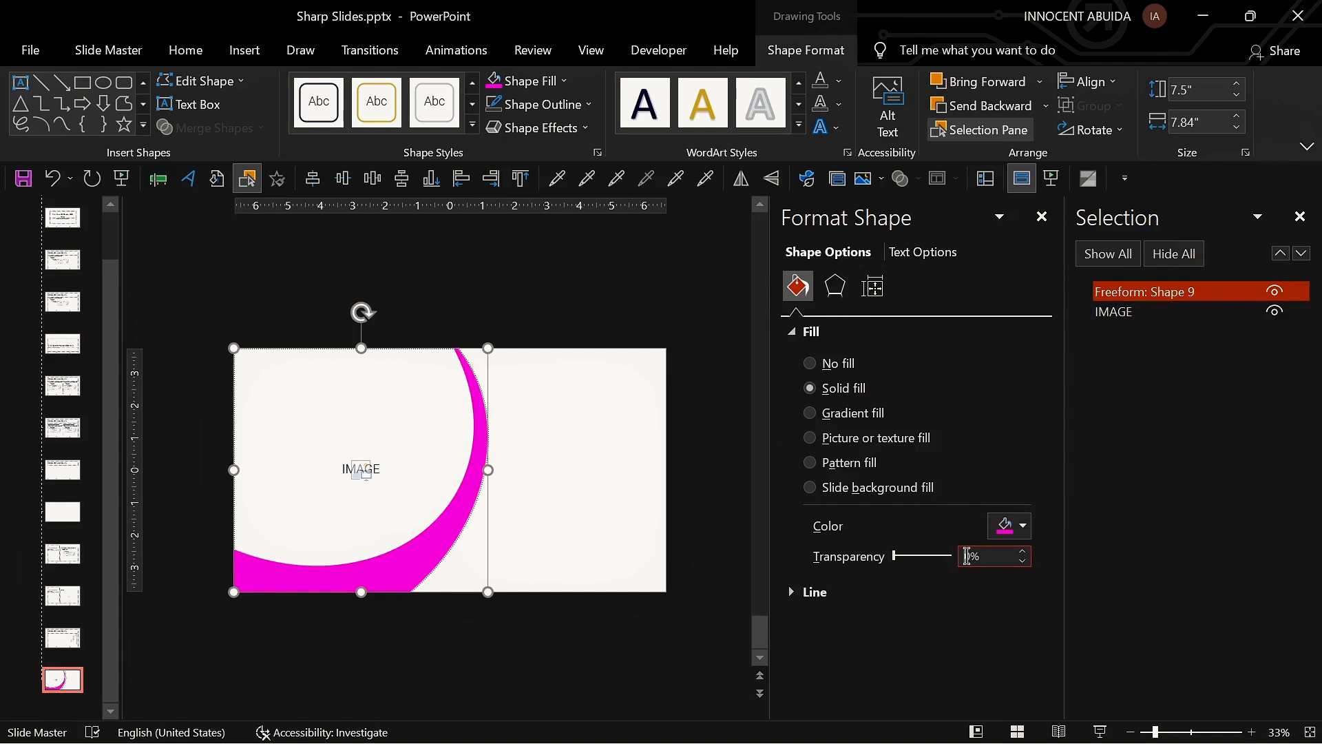
pyautogui.write('5')
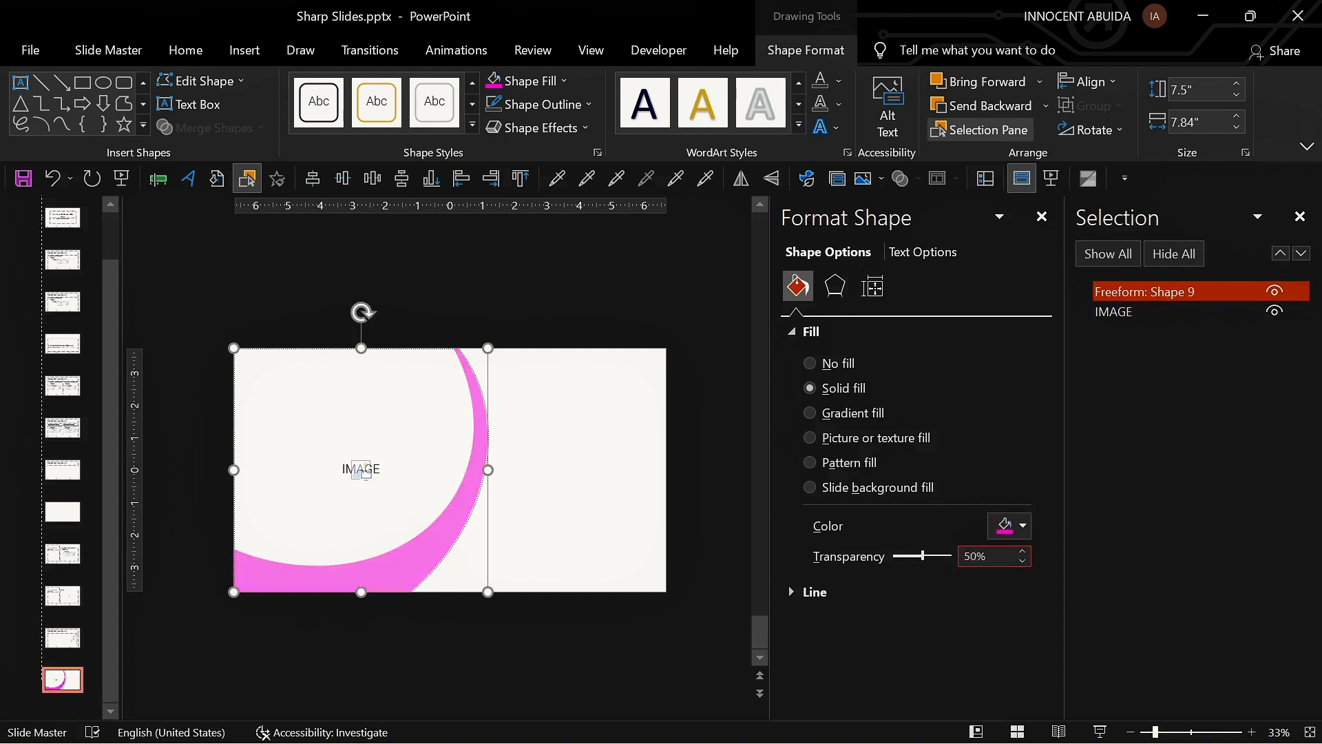
# Step: Preview the layout in Normal view and return to Slide Master view
pyautogui.click(694, 359)
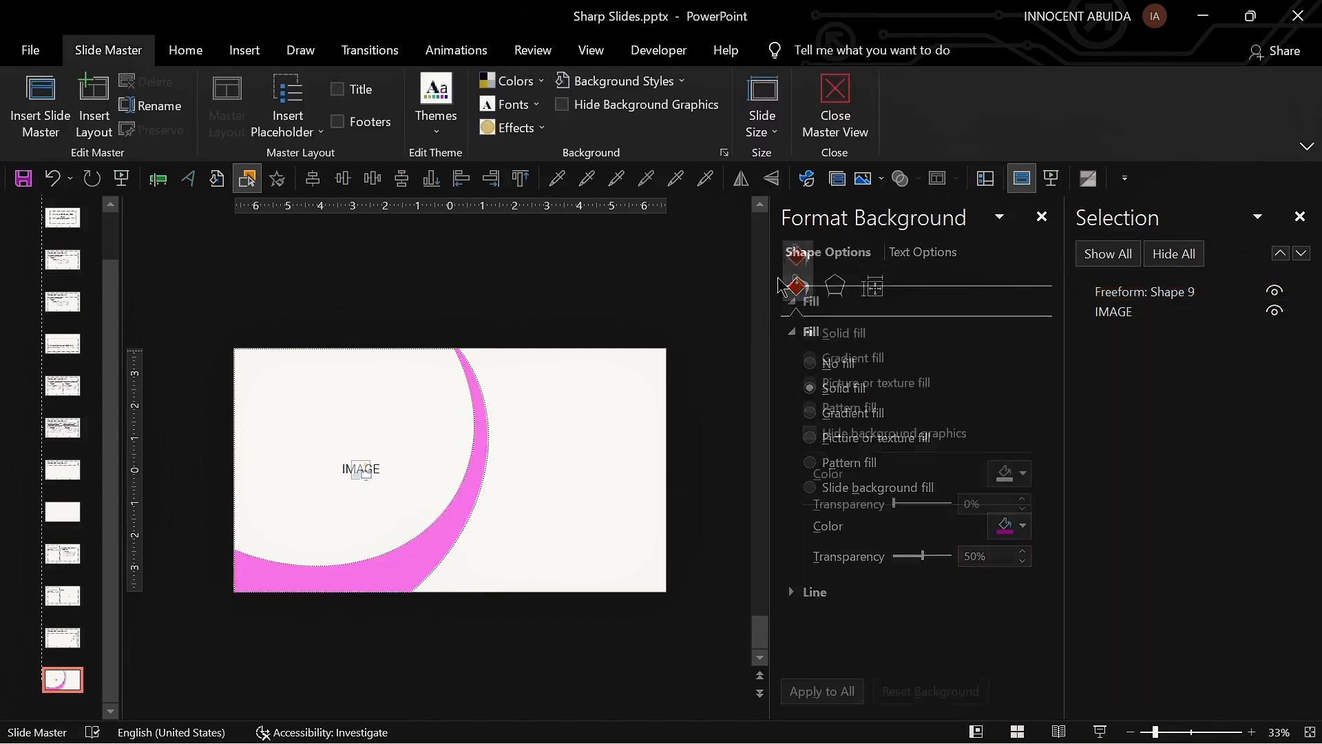
pyautogui.click(985, 178)
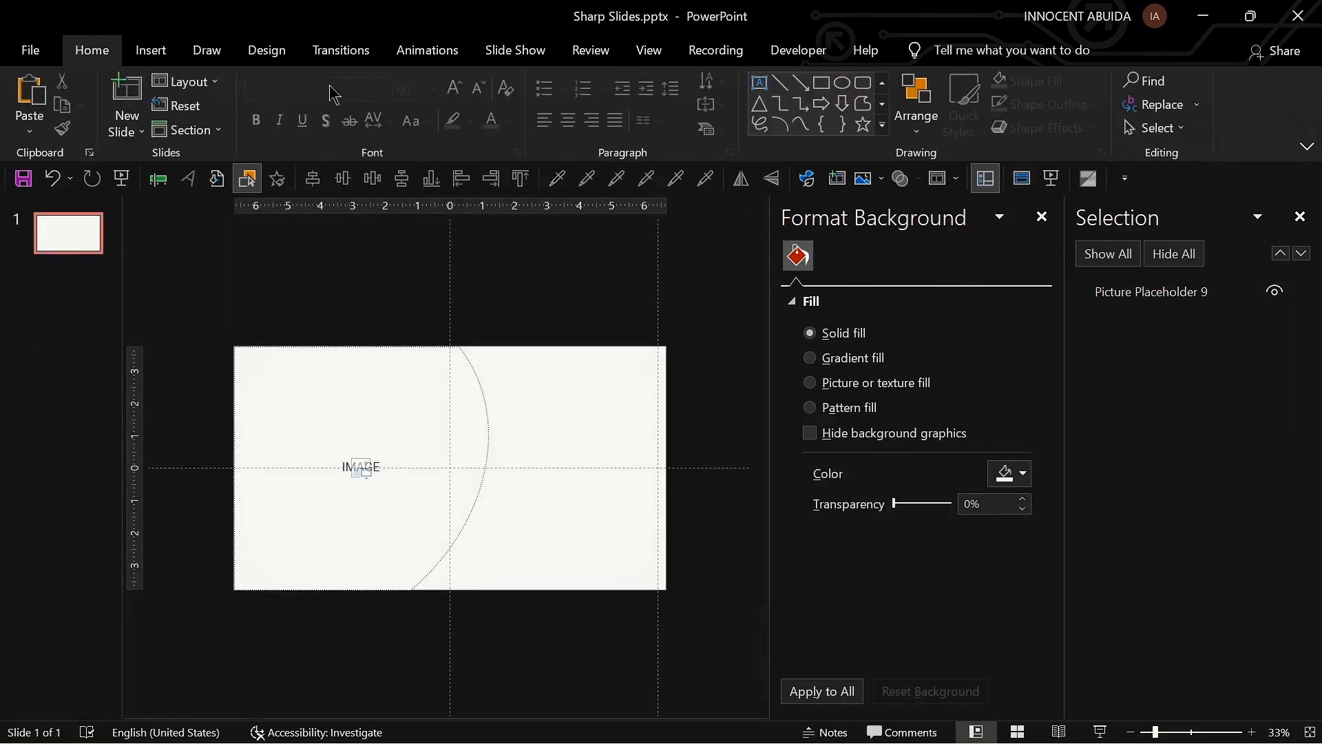
pyautogui.click(192, 113)
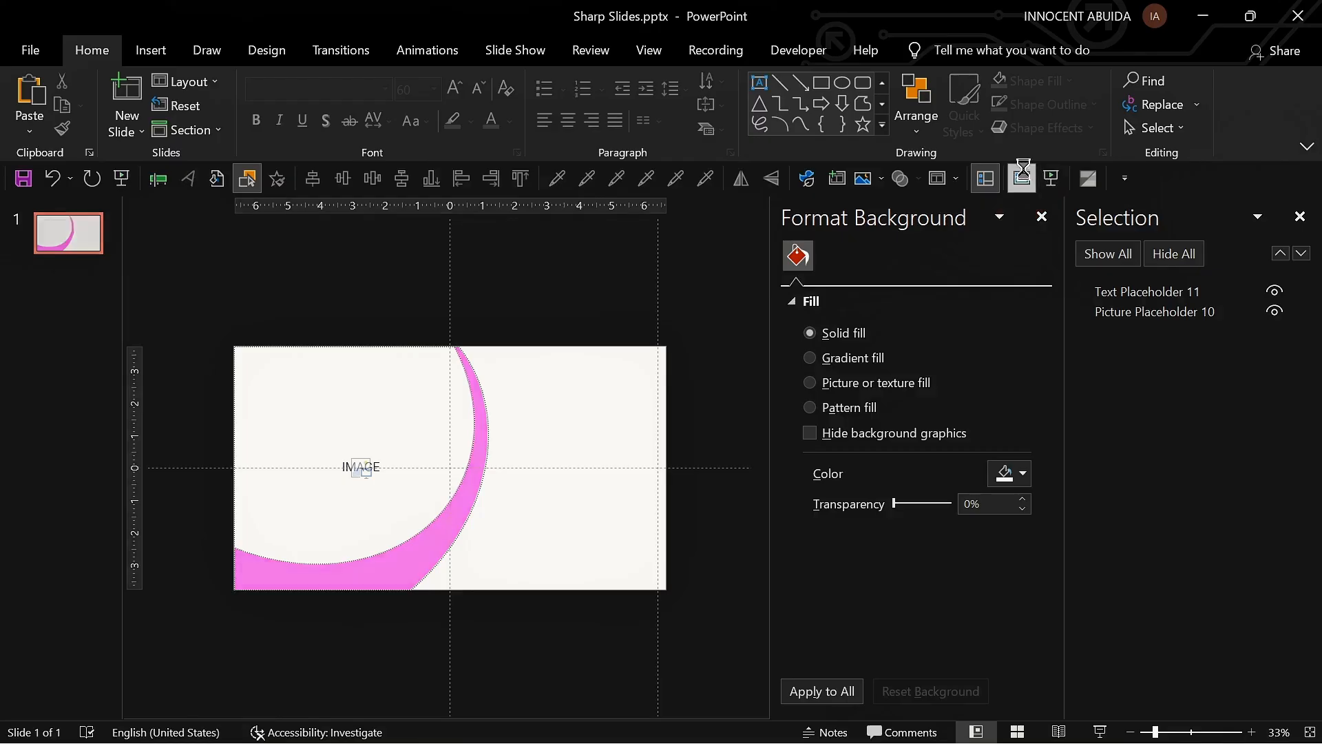
pyautogui.click(1024, 178)
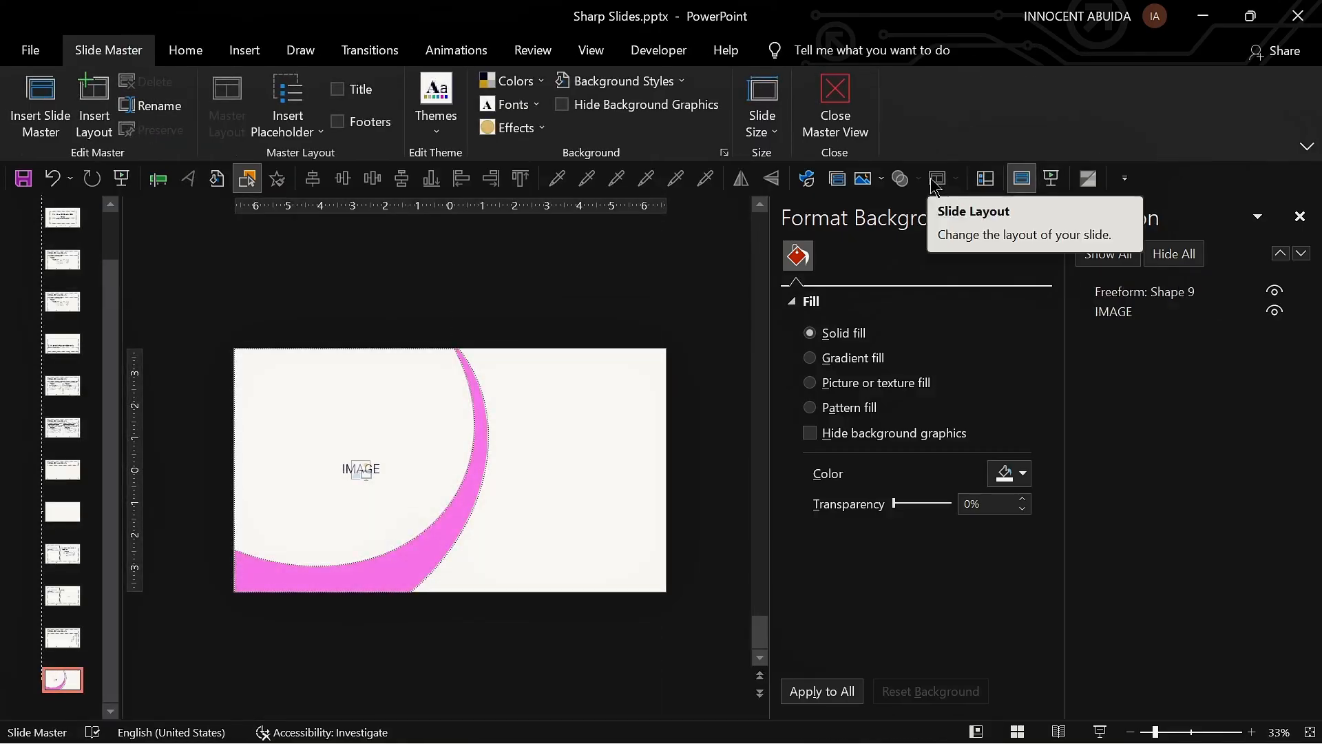
# Step: Enable the layout's Title placeholder and move and resize it into the slide's right half beside the crescent
pyautogui.click(338, 90)
pyautogui.moveTo(518, 365); pyautogui.dragTo(573, 402)
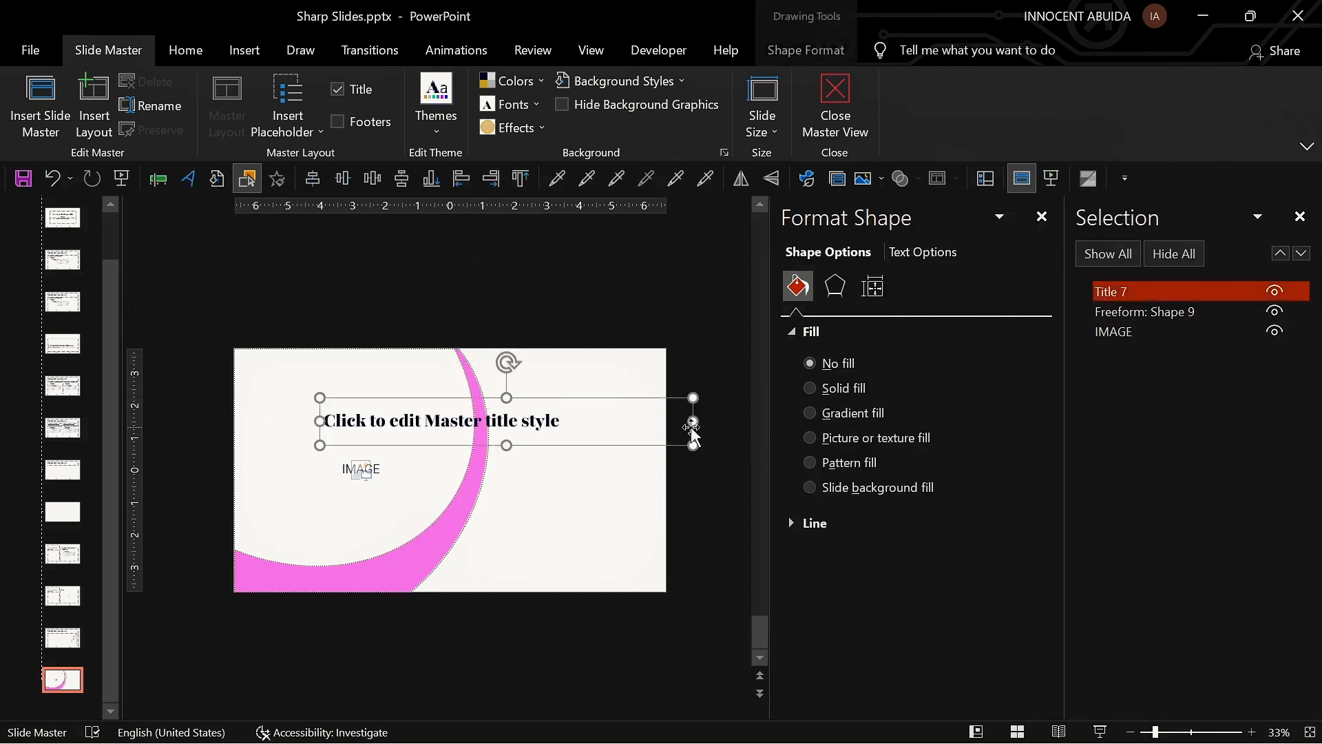
pyautogui.moveTo(692, 434); pyautogui.dragTo(538, 434)
pyautogui.moveTo(507, 393); pyautogui.dragTo(638, 395)
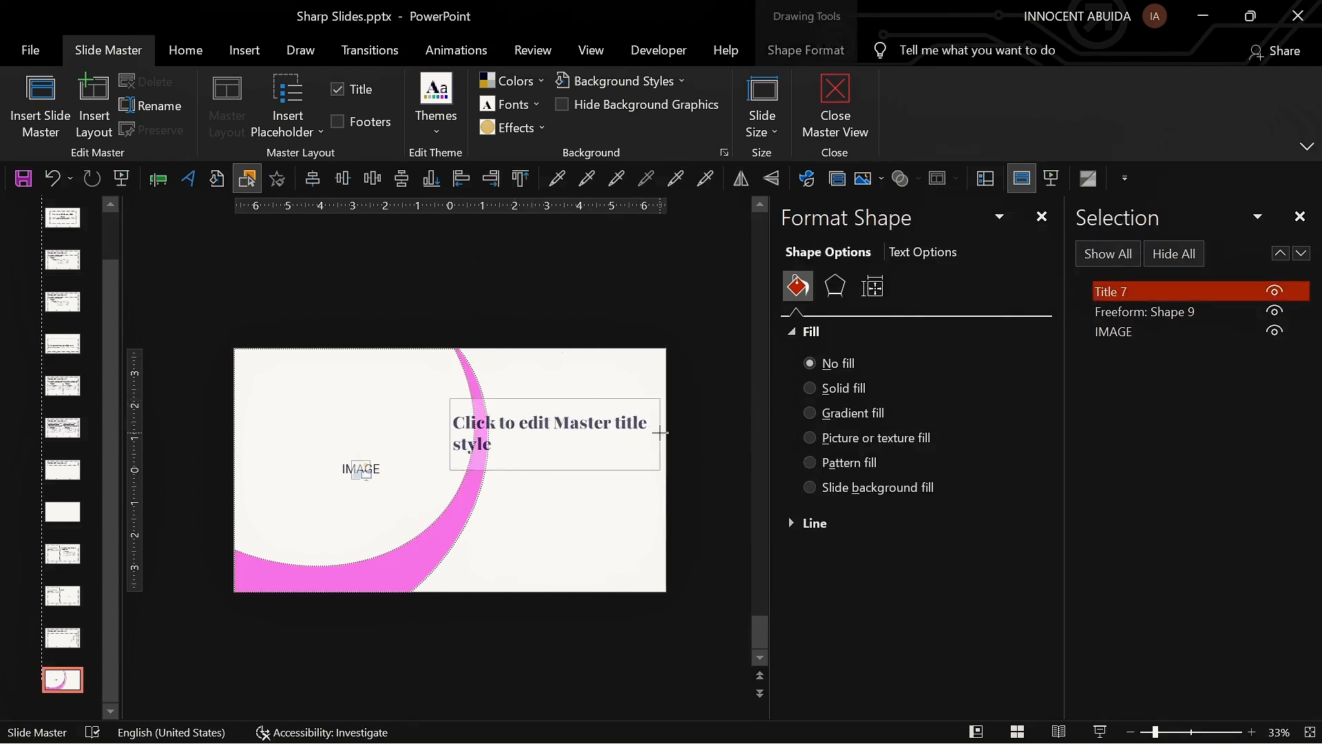
pyautogui.moveTo(449, 434); pyautogui.dragTo(496, 436)
pyautogui.click(526, 522)
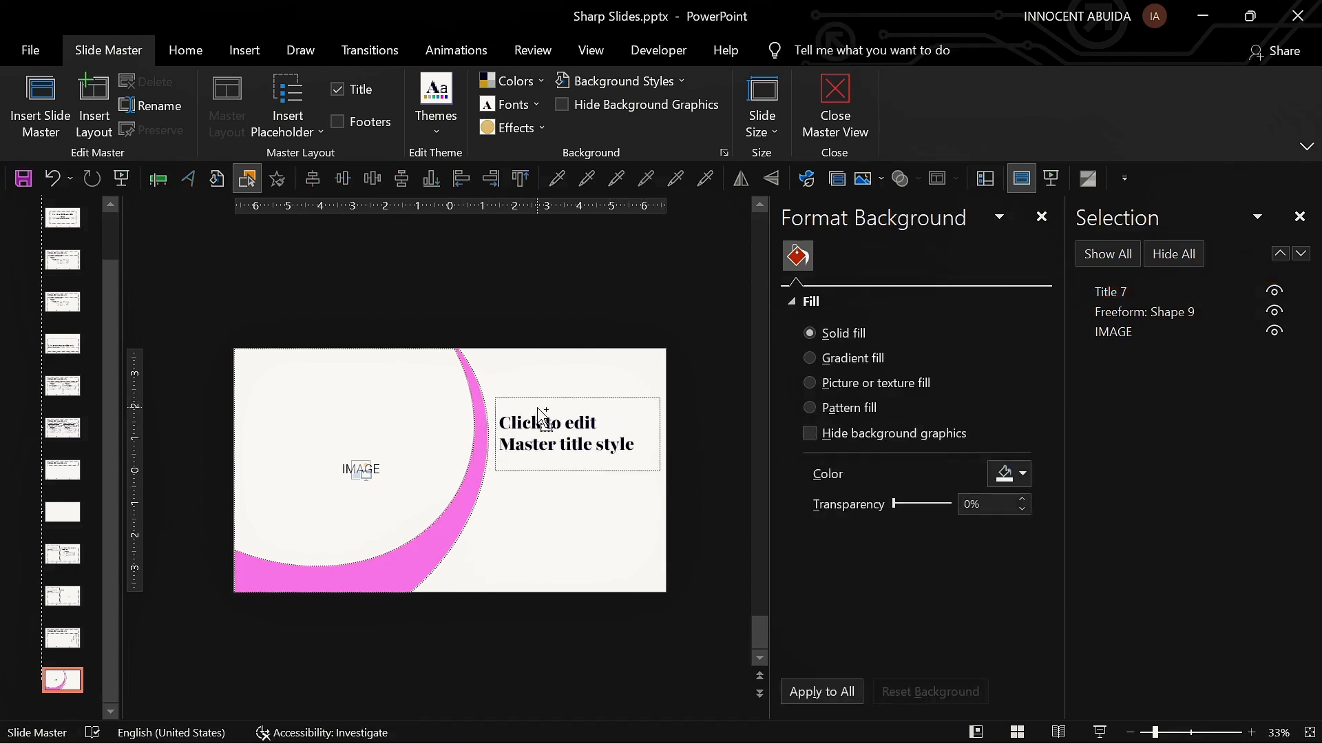
# Step: Align the title placeholder's text to the bottom
pyautogui.scroll(1, 543, 421)
pyautogui.click(1042, 217)
pyautogui.scroll(-1, 818, 396)
pyautogui.moveTo(690, 414); pyautogui.dragTo(683, 415)
pyautogui.click(186, 50)
pyautogui.click(688, 104)
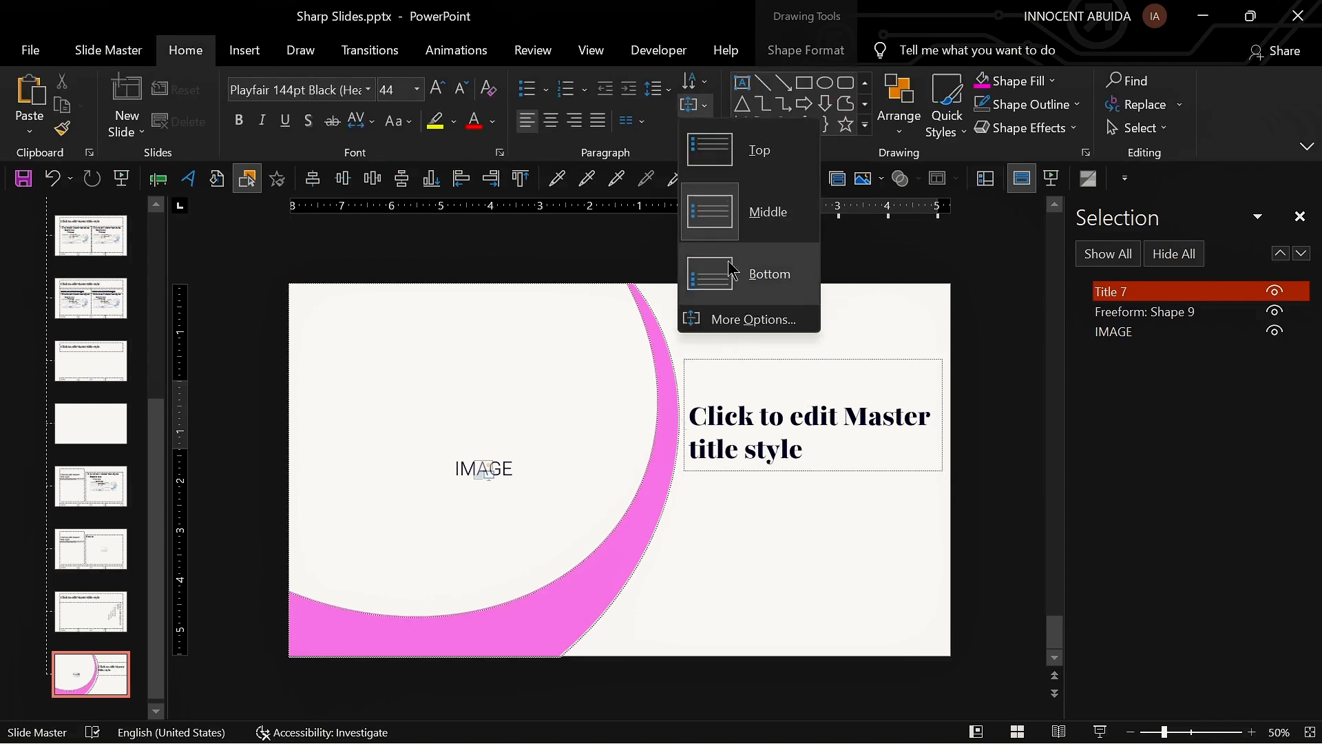
pyautogui.click(740, 271)
pyautogui.click(783, 522)
# Step: Insert a text placeholder above the title and replace its prompt with 'Here you can add your text'
pyautogui.click(108, 50)
pyautogui.click(288, 110)
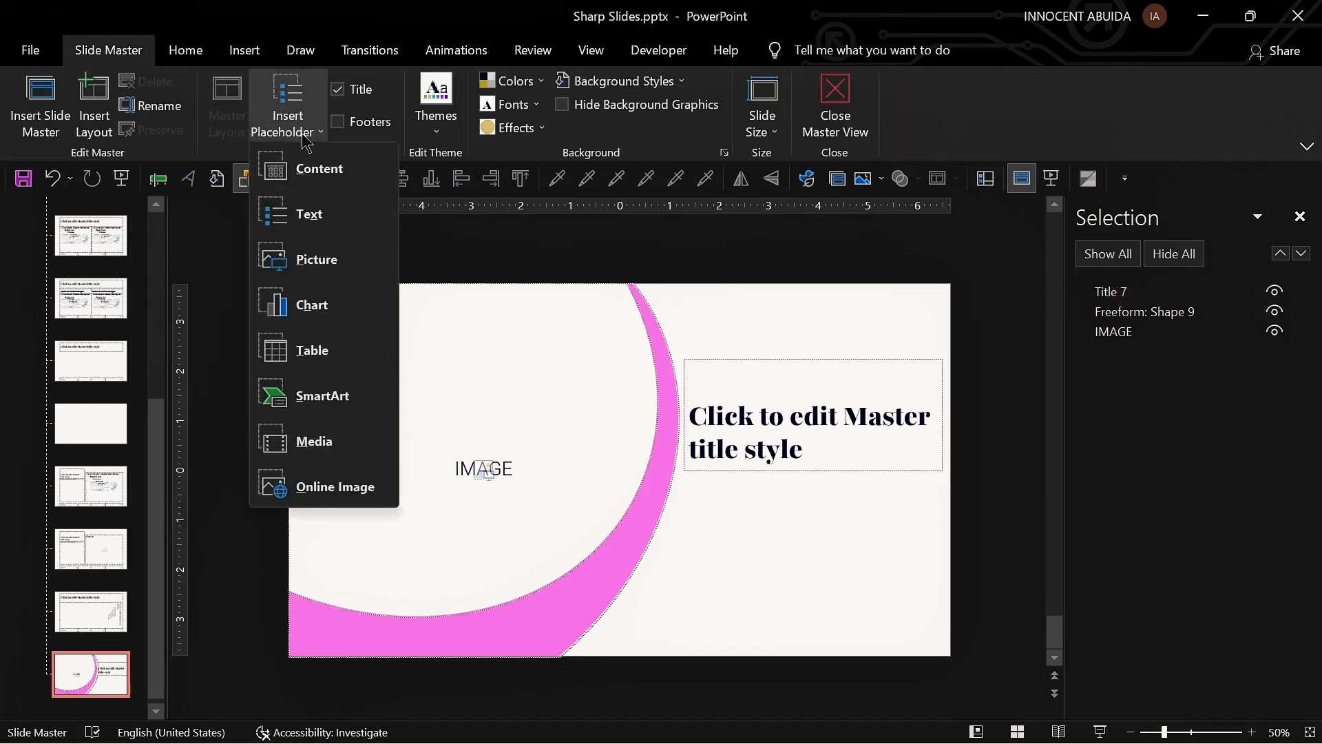
pyautogui.click(289, 211)
pyautogui.moveTo(673, 321); pyautogui.dragTo(938, 338)
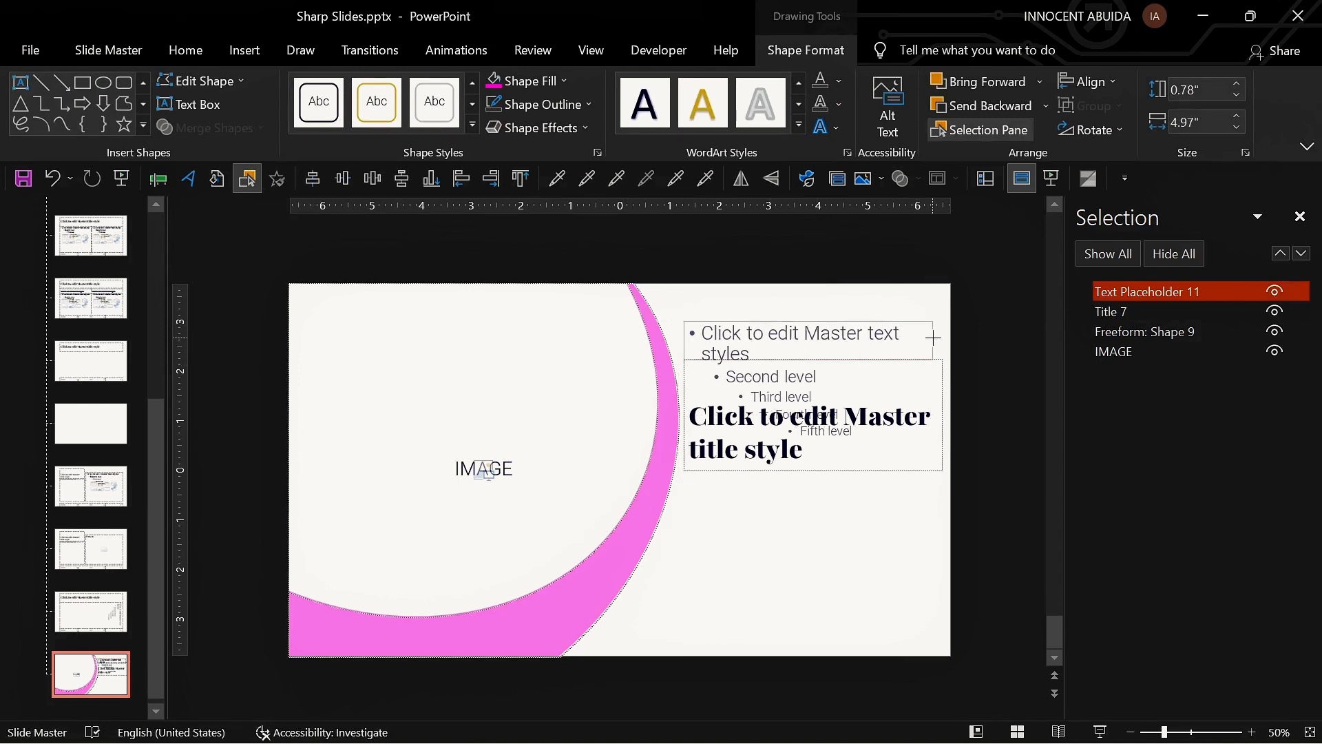
pyautogui.click(730, 351)
pyautogui.hotkey('ctrl', 'a')
pyautogui.press('Delete')
pyautogui.write('H')
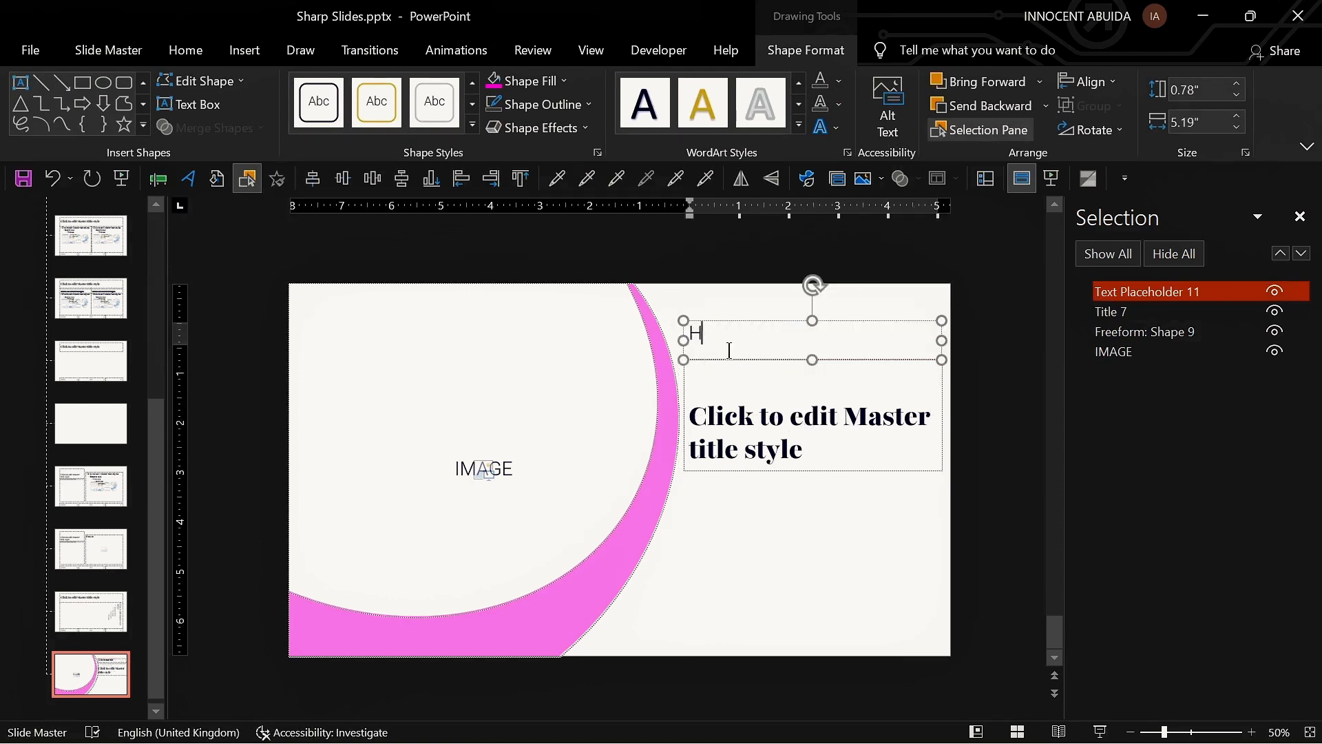
pyautogui.write('ere you can add your text')
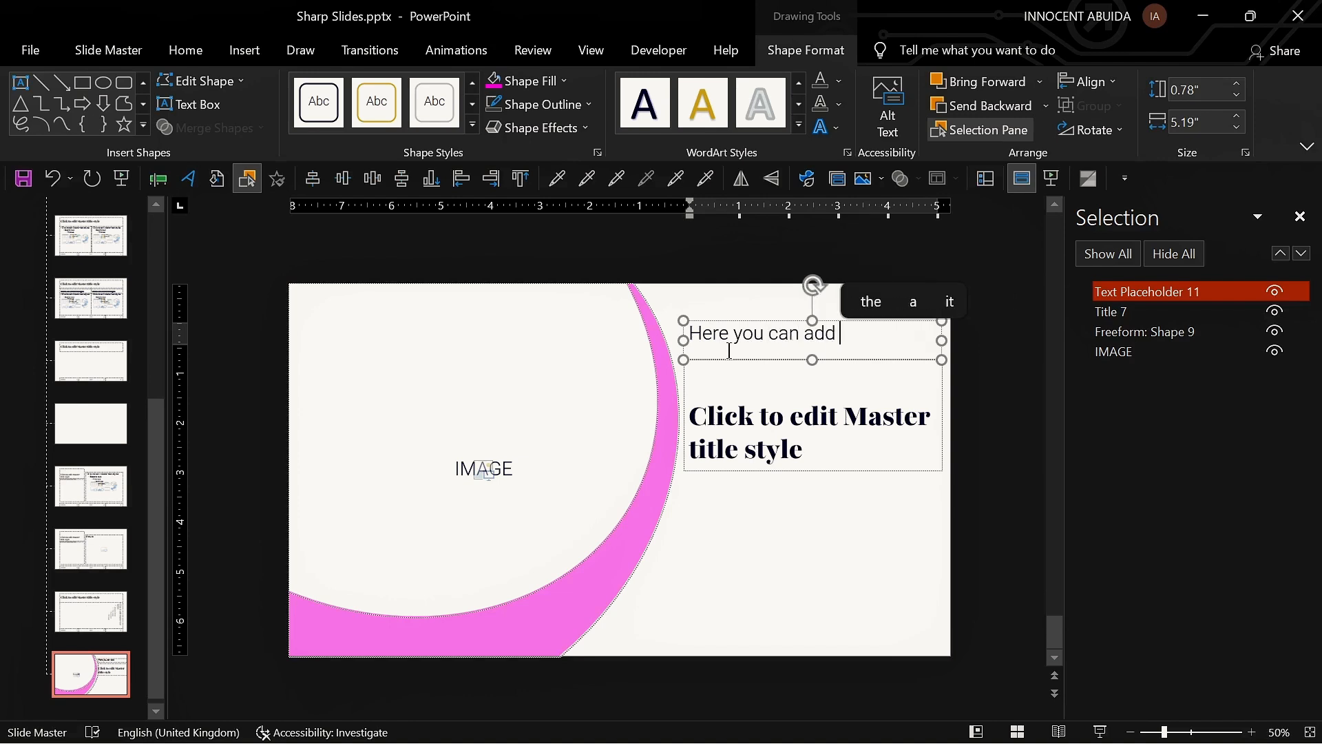
# Step: Widen the character spacing of the small placeholder's text
pyautogui.hotkey('ctrl', 'a')
pyautogui.click(185, 49)
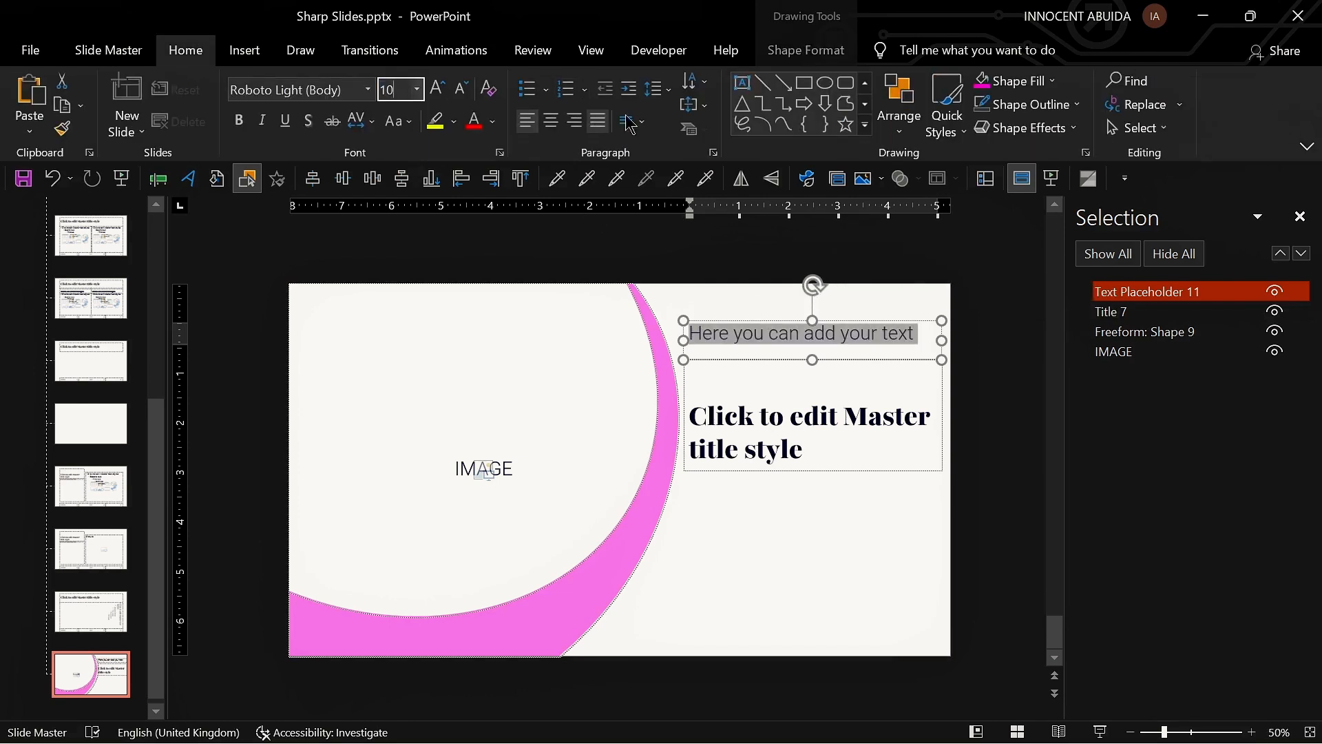
pyautogui.click(362, 122)
pyautogui.click(391, 218)
pyautogui.click(821, 321)
# Step: Bottom-align the small placeholder's text and shorten the placeholder down to its text
pyautogui.click(694, 105)
pyautogui.click(751, 271)
pyautogui.moveTo(812, 321); pyautogui.dragTo(811, 341)
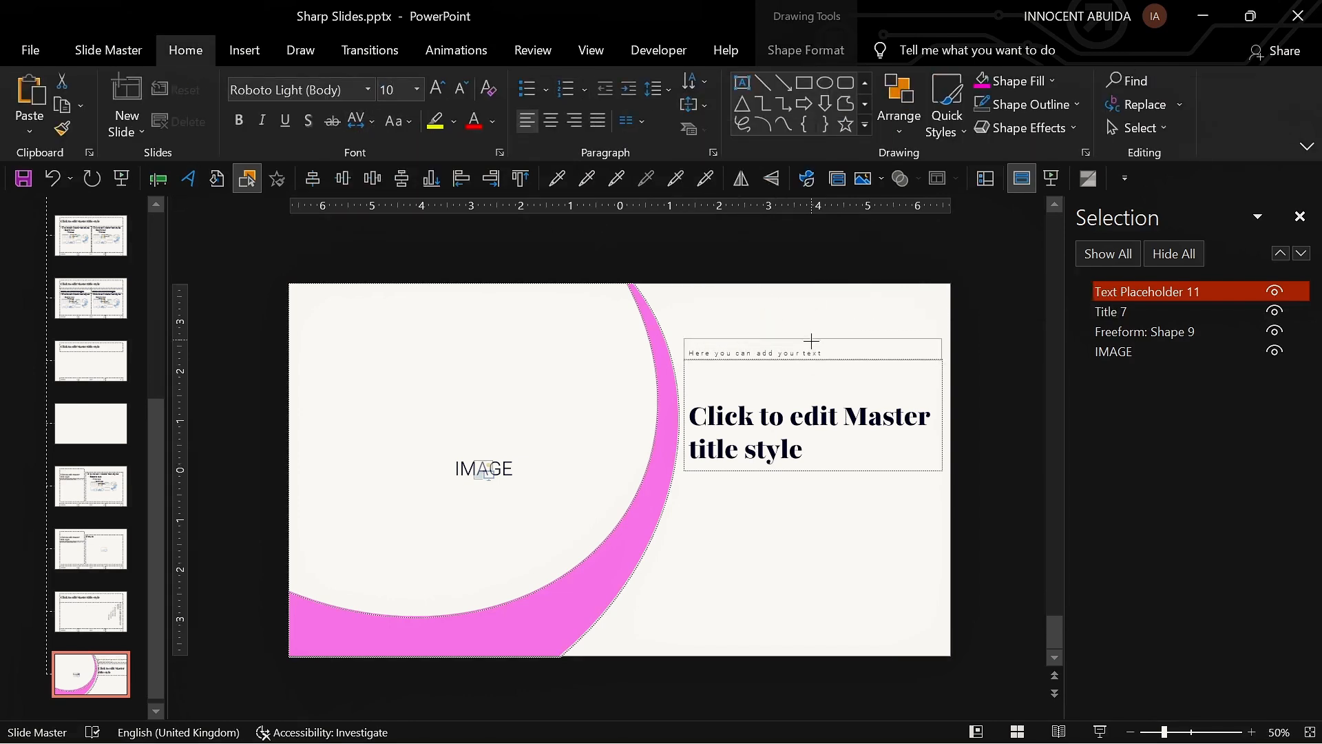
pyautogui.click(809, 523)
# Step: Insert a text placeholder below the title reading 'Here you can add your text or information about your presentation'
pyautogui.scroll(2, 809, 522)
pyautogui.click(108, 49)
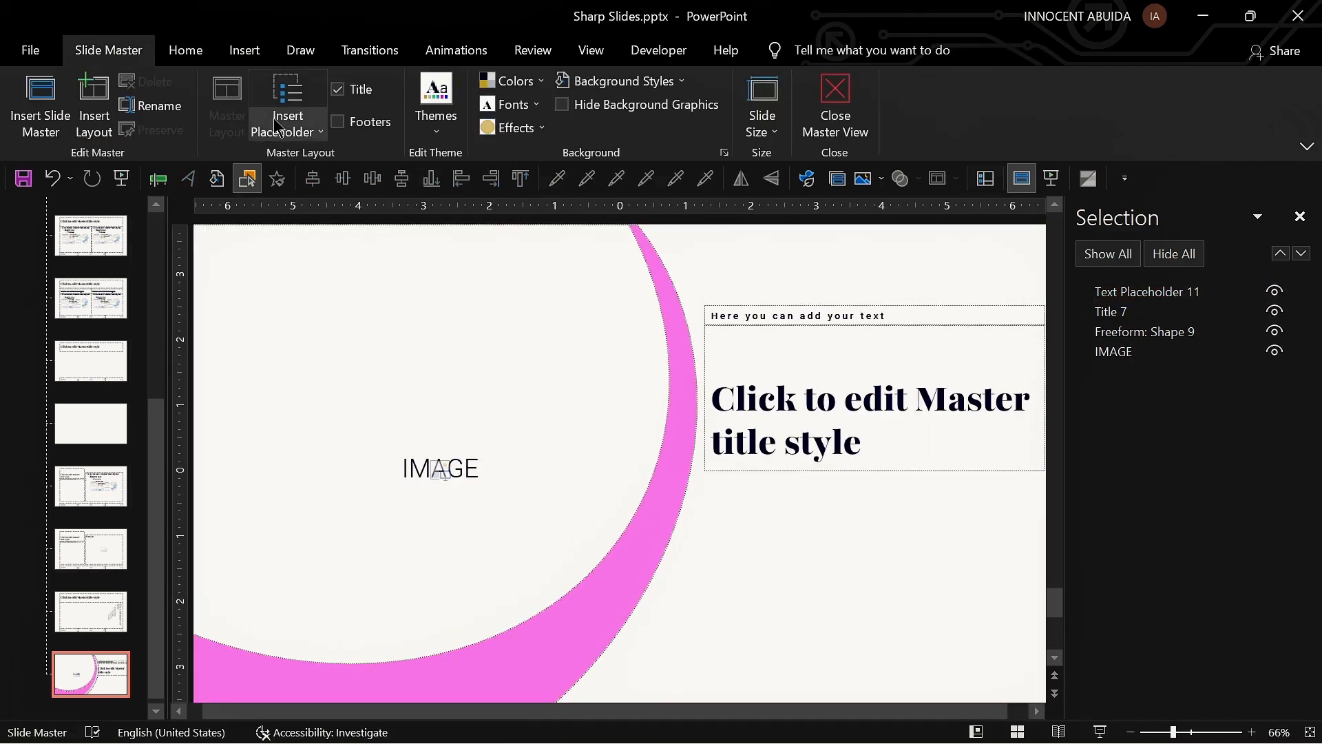
pyautogui.click(276, 128)
pyautogui.moveTo(699, 469)
pyautogui.mouseDown()
pyautogui.moveTo(1039, 629)
pyautogui.moveTo(1039, 565)
pyautogui.mouseUp()
pyautogui.hotkey('ctrl', 'a')
pyautogui.press('Delete')
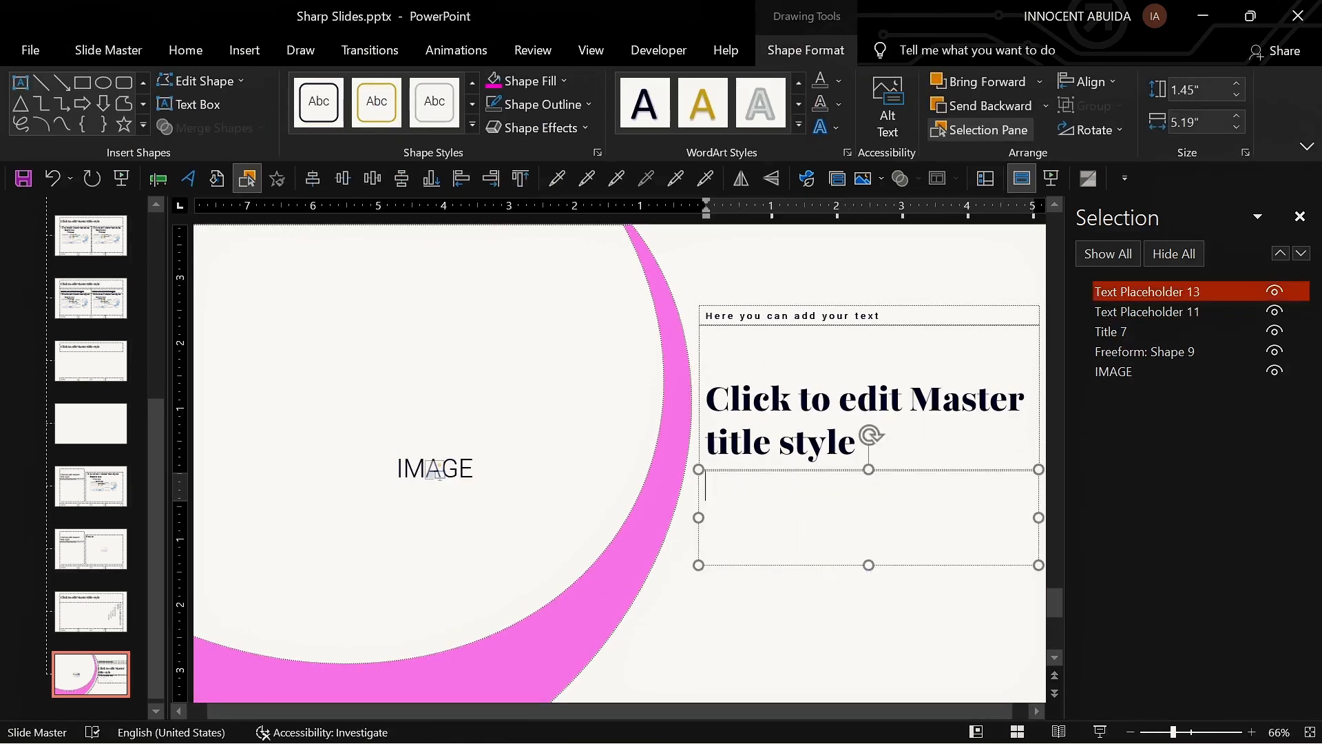
pyautogui.click(768, 316)
pyautogui.hotkey('ctrl', 'a')
pyautogui.hotkey('ctrl', 'c')
pyautogui.click(729, 494)
pyautogui.hotkey('ctrl', 'v')
pyautogui.press('BackSpace')
pyautogui.write('or info')
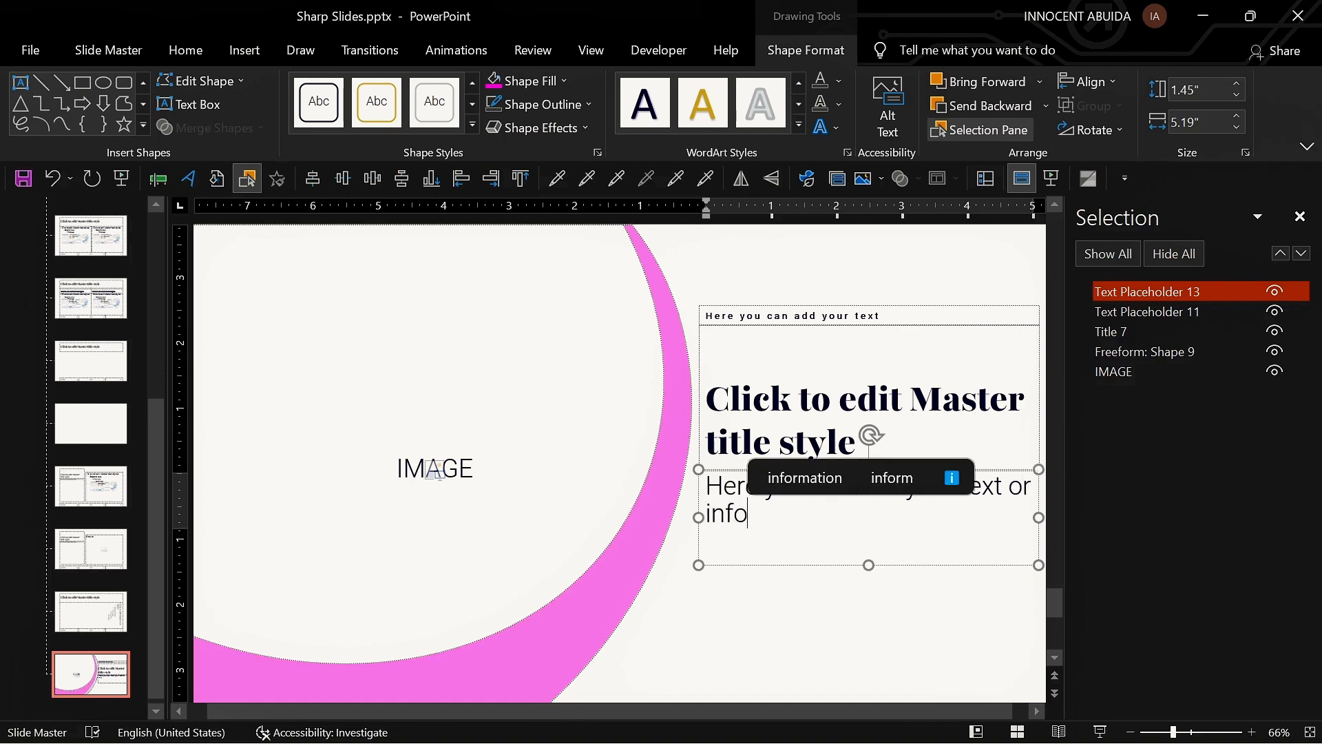
pyautogui.write('rmation about your presentation')
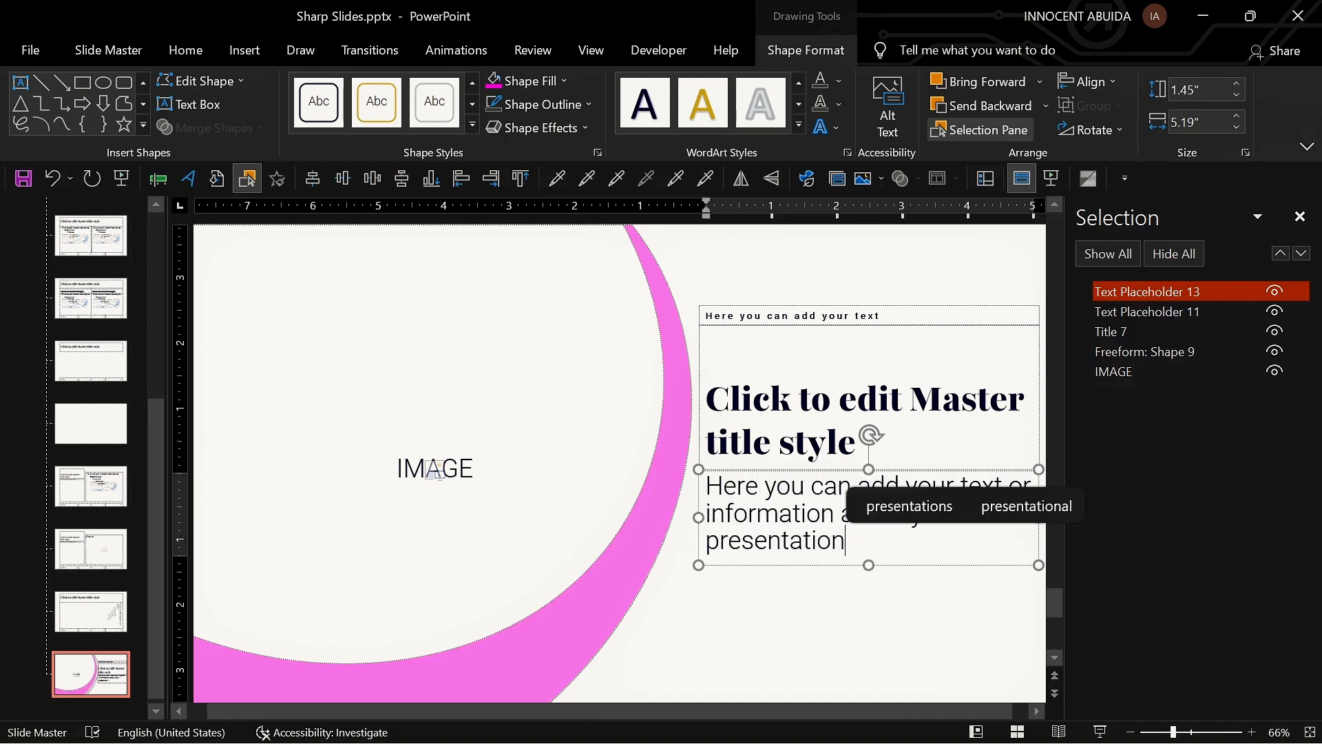
# Step: Set the description placeholder's text to 13 pt and shorten the placeholder
pyautogui.hotkey('ctrl', 'a')
pyautogui.click(185, 50)
pyautogui.click(397, 90)
pyautogui.write('13')
pyautogui.press('Return')
pyautogui.moveTo(869, 565); pyautogui.dragTo(869, 534)
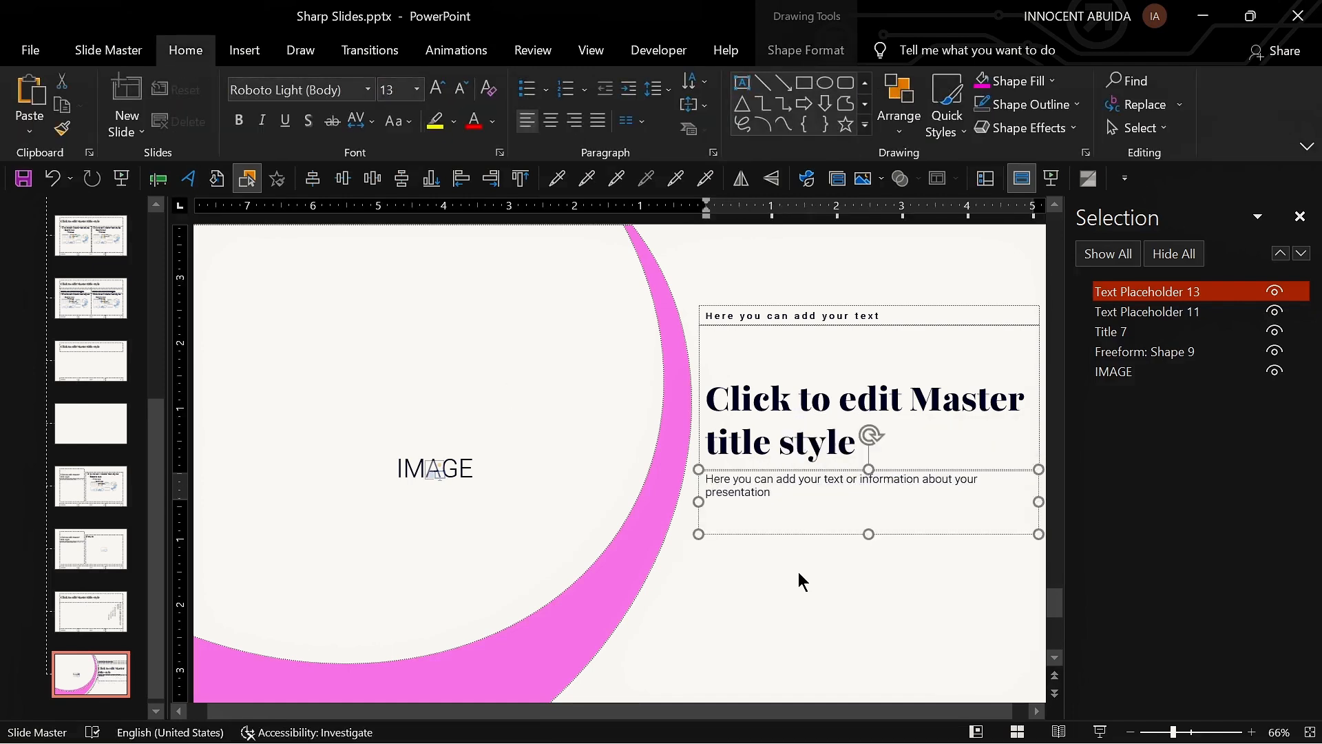
# Step: Add a vertical guide to the layout
pyautogui.click(799, 573)
pyautogui.rightClick(797, 298)
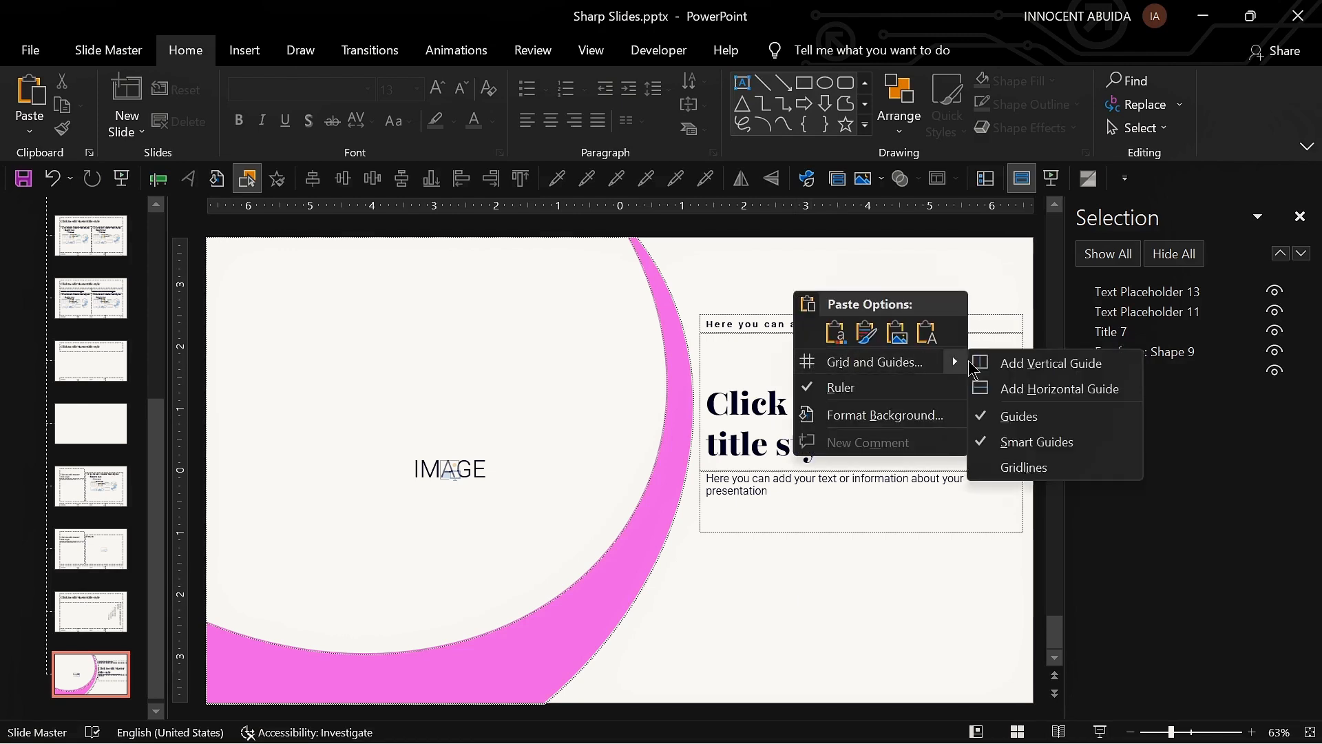
pyautogui.click(975, 365)
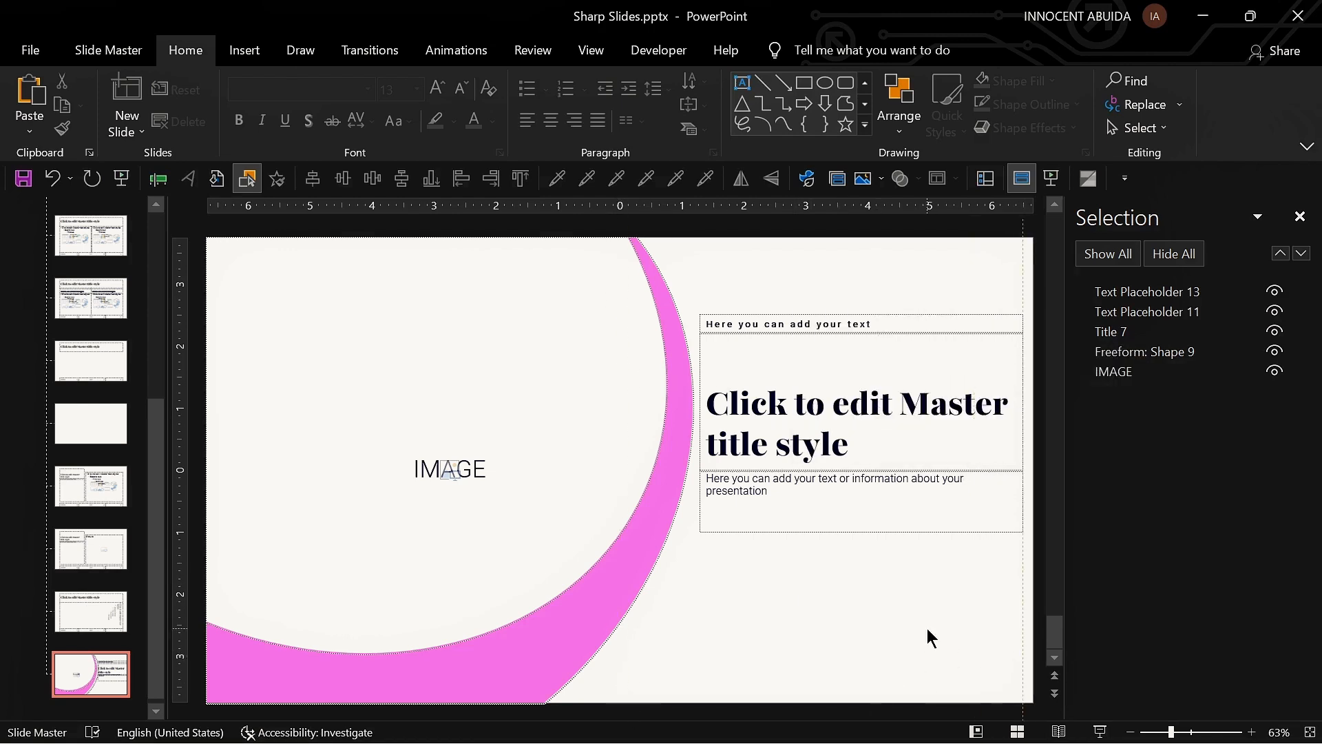
# Step: Duplicate the small text placeholder near the bottom of the slide and select its text
pyautogui.click(108, 50)
pyautogui.moveTo(785, 321); pyautogui.dragTo(846, 620)
pyautogui.tripleClick(845, 616)
# Step: Format the copied text as Playfair 144pt Black (Headings), normal character spacing, 20 pt
pyautogui.click(195, 53)
pyautogui.click(394, 90)
pyautogui.write('14')
pyautogui.press('Return')
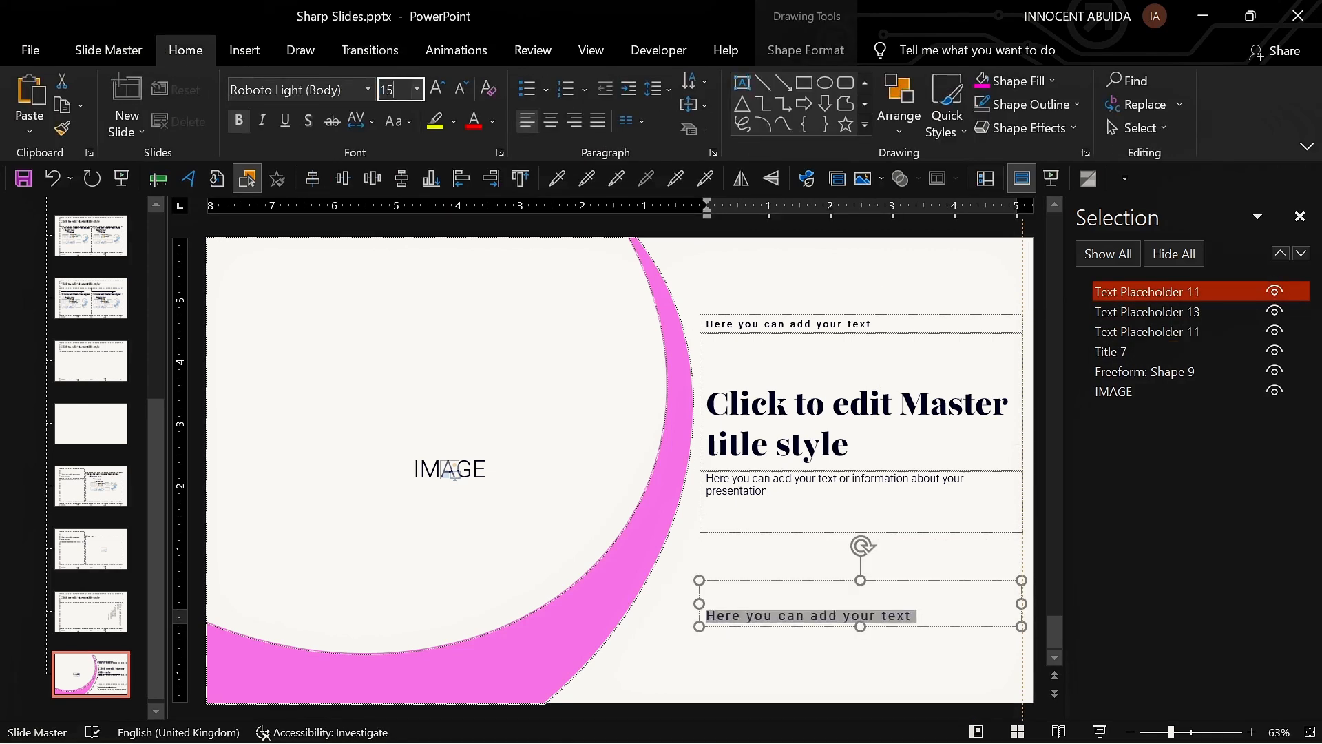
pyautogui.click(337, 90)
pyautogui.write('Playfair 144pt Black (Headings)')
pyautogui.press('Return')
pyautogui.click(361, 121)
pyautogui.click(399, 197)
pyautogui.click(403, 90)
pyautogui.write('20')
pyautogui.press('Return')
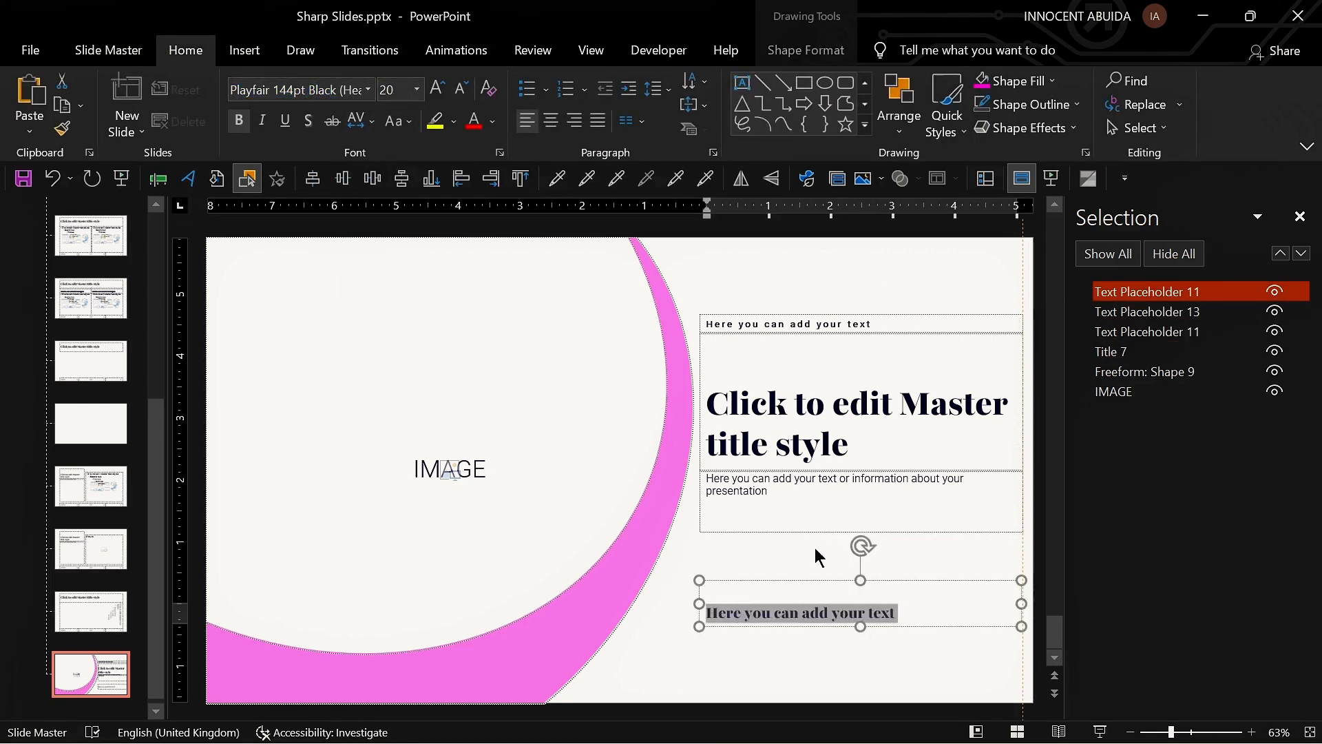
# Step: Top-align the bottom placeholder's text and nudge the placeholder slightly into place
pyautogui.click(694, 105)
pyautogui.click(730, 144)
pyautogui.click(792, 552)
pyautogui.scroll(-1, 779, 559)
pyautogui.moveTo(784, 560); pyautogui.dragTo(787, 556)
pyautogui.click(970, 317)
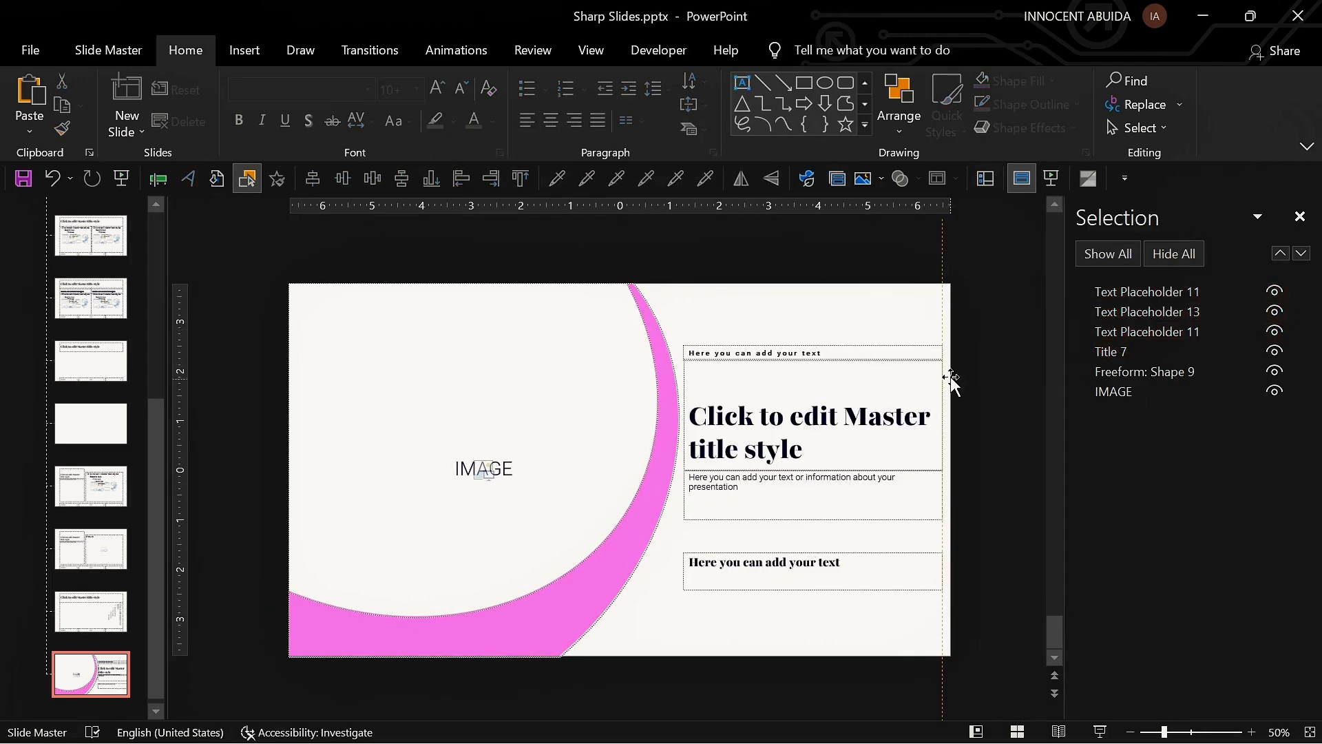
# Step: Preview the layout in Normal view and return to Slide Master view
pyautogui.click(942, 354)
pyautogui.click(986, 178)
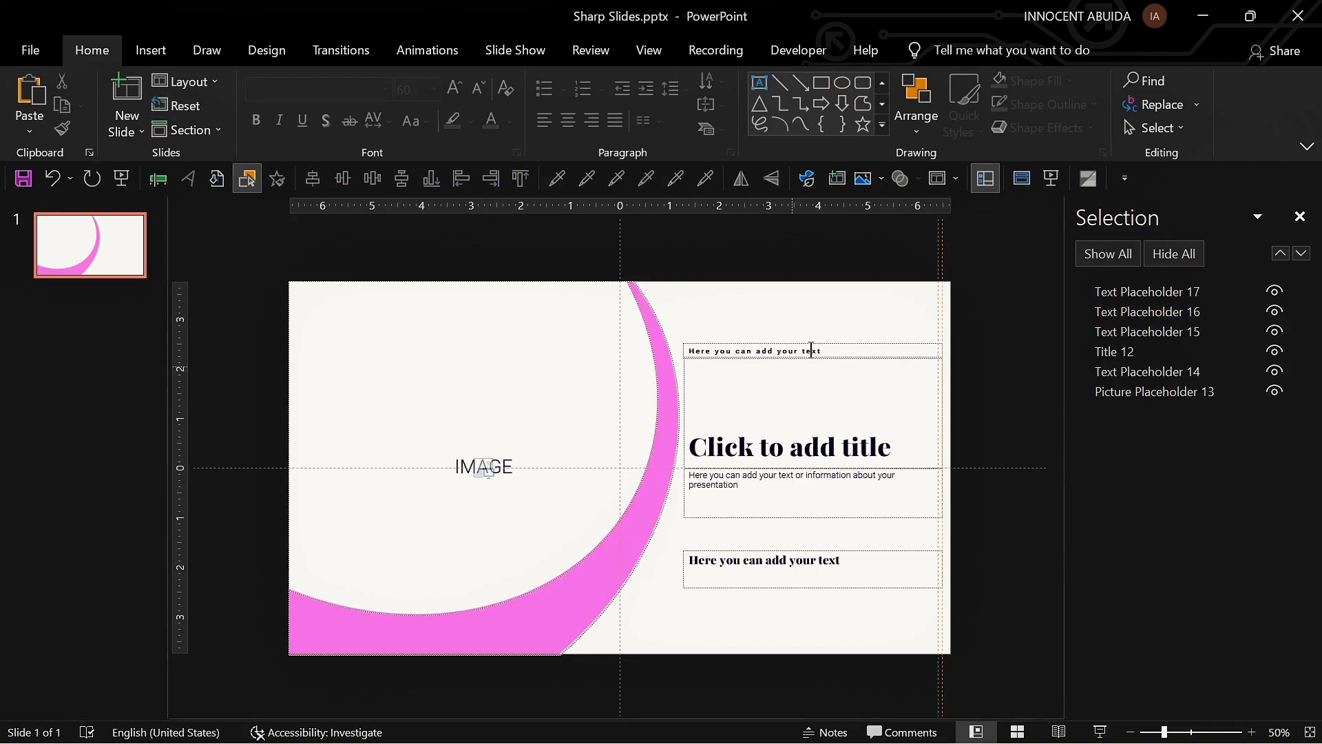
pyautogui.click(1022, 178)
pyautogui.click(186, 50)
pyautogui.click(806, 83)
pyautogui.moveTo(943, 346); pyautogui.dragTo(971, 590)
pyautogui.click(401, 178)
pyautogui.click(985, 308)
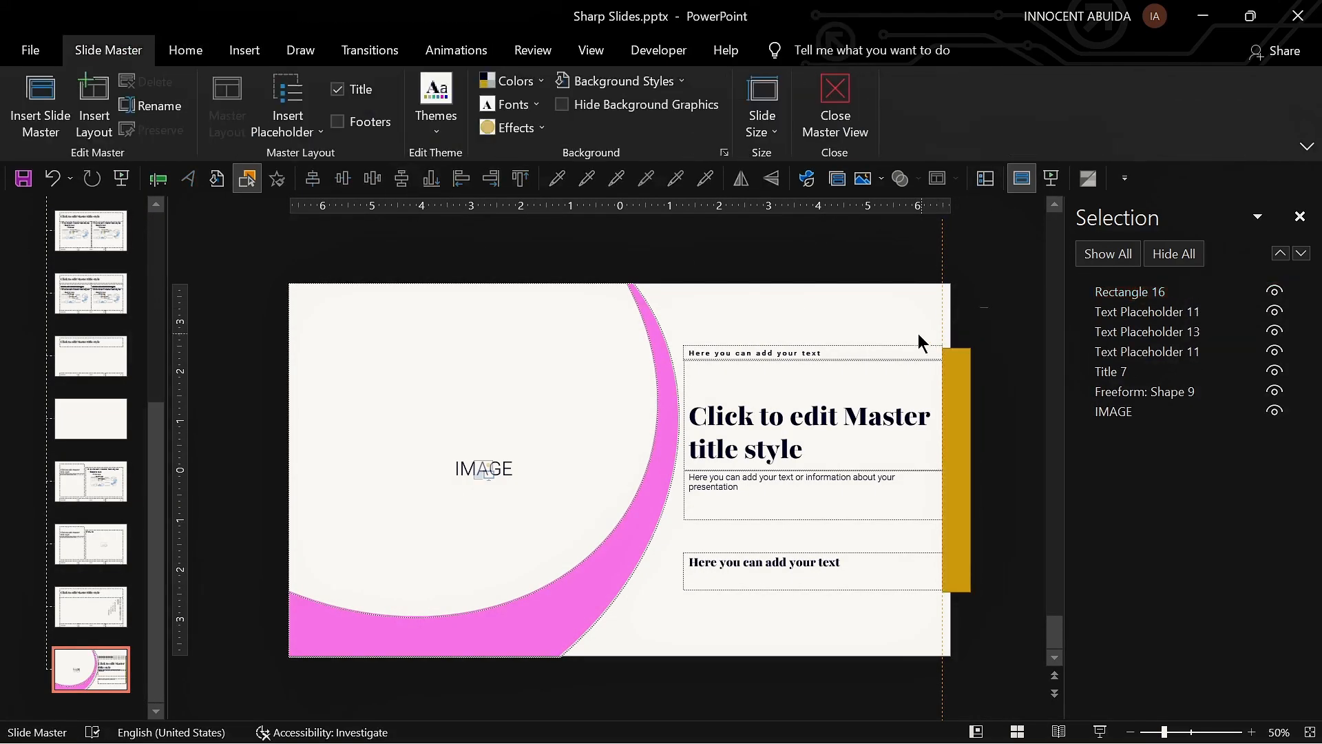
pyautogui.moveTo(960, 313); pyautogui.dragTo(664, 602)
pyautogui.scroll(5, 664, 602)
pyautogui.click(999, 629)
pyautogui.press('Delete')
pyautogui.scroll(-4, 912, 571)
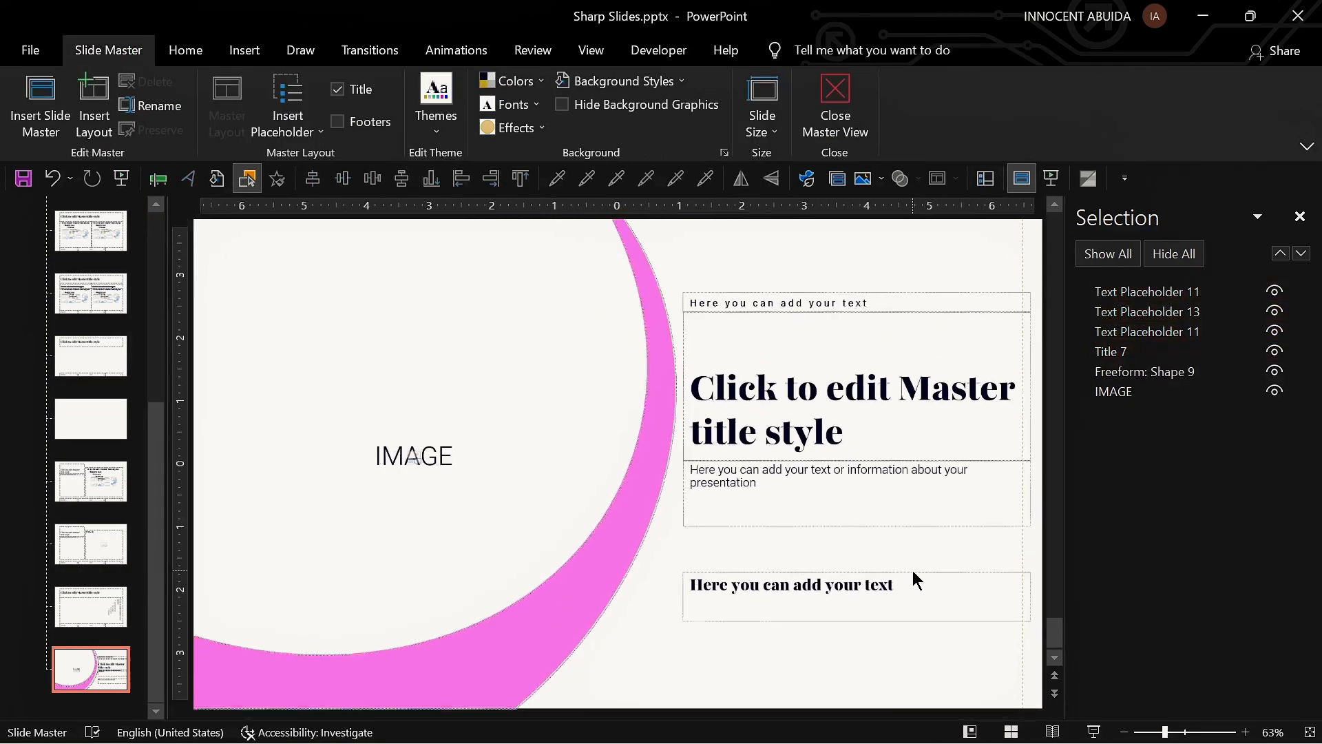
# Step: Switch to Normal view and paste the title 'The Pinnacle of Luxury Living' into the title placeholder
pyautogui.click(986, 180)
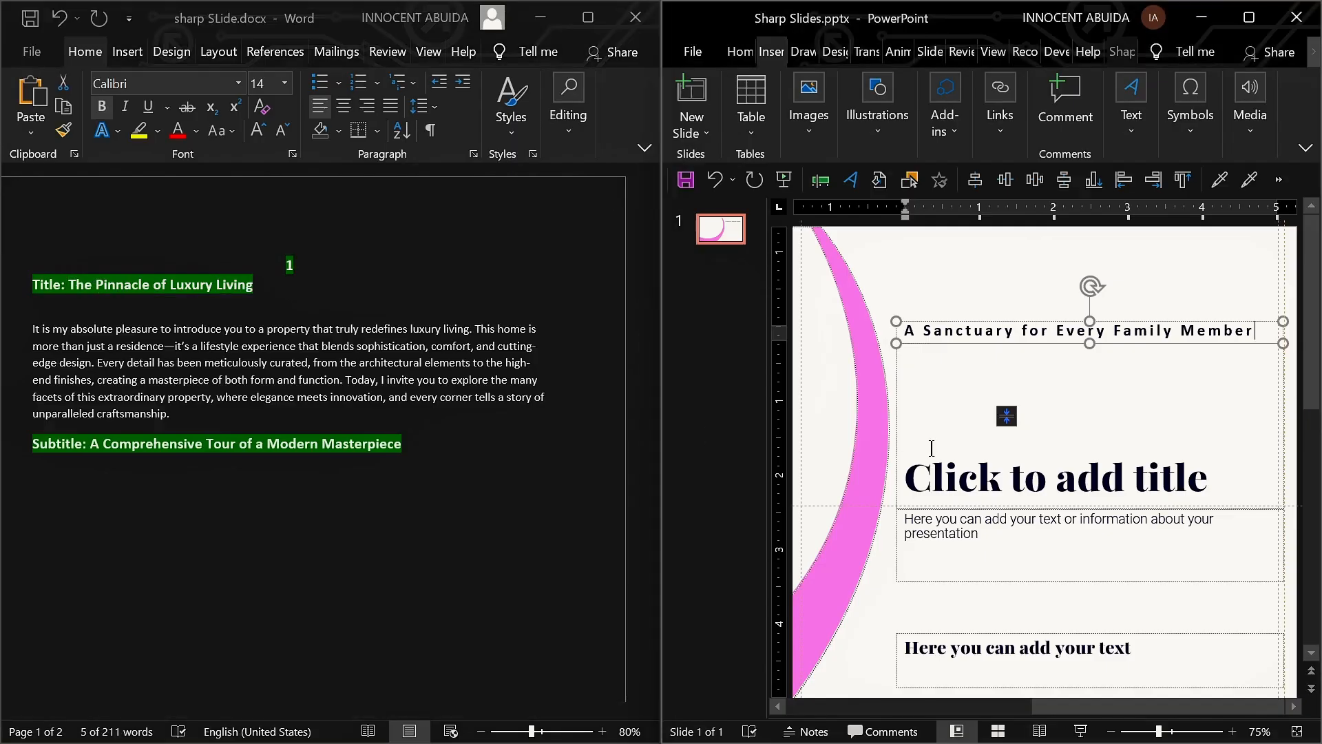
pyautogui.hotkey('ctrl', 'v')
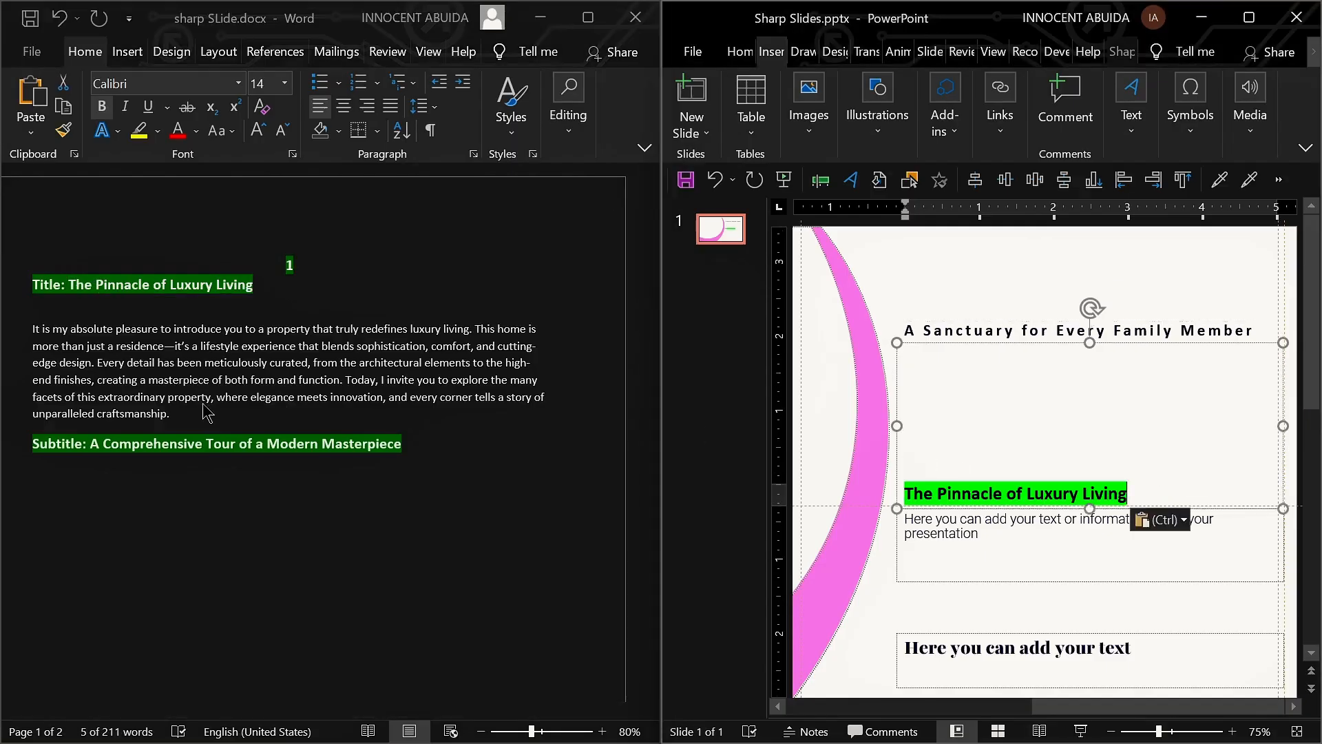
# Step: Copy the introductory paragraph from the Word document and paste it into the description placeholder
pyautogui.tripleClick(180, 413)
pyautogui.hotkey('ctrl', 'c')
pyautogui.click(941, 534)
pyautogui.hotkey('ctrl', 'v')
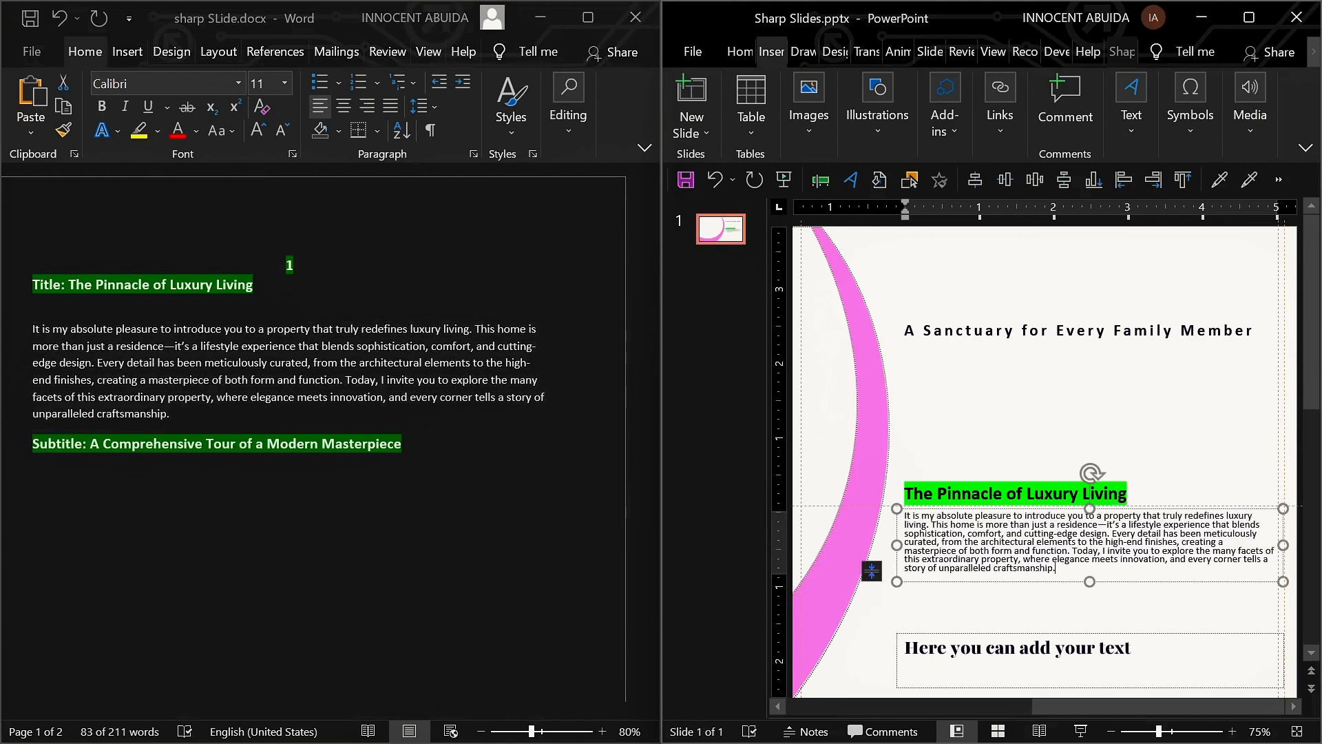
# Step: Copy the subtitle 'A Comprehensive Tour of a Modern Masterpiece' from Word into the bottom placeholder and maximise the PowerPoint window
pyautogui.moveTo(419, 442); pyautogui.dragTo(92, 445)
pyautogui.hotkey('ctrl', 'c')
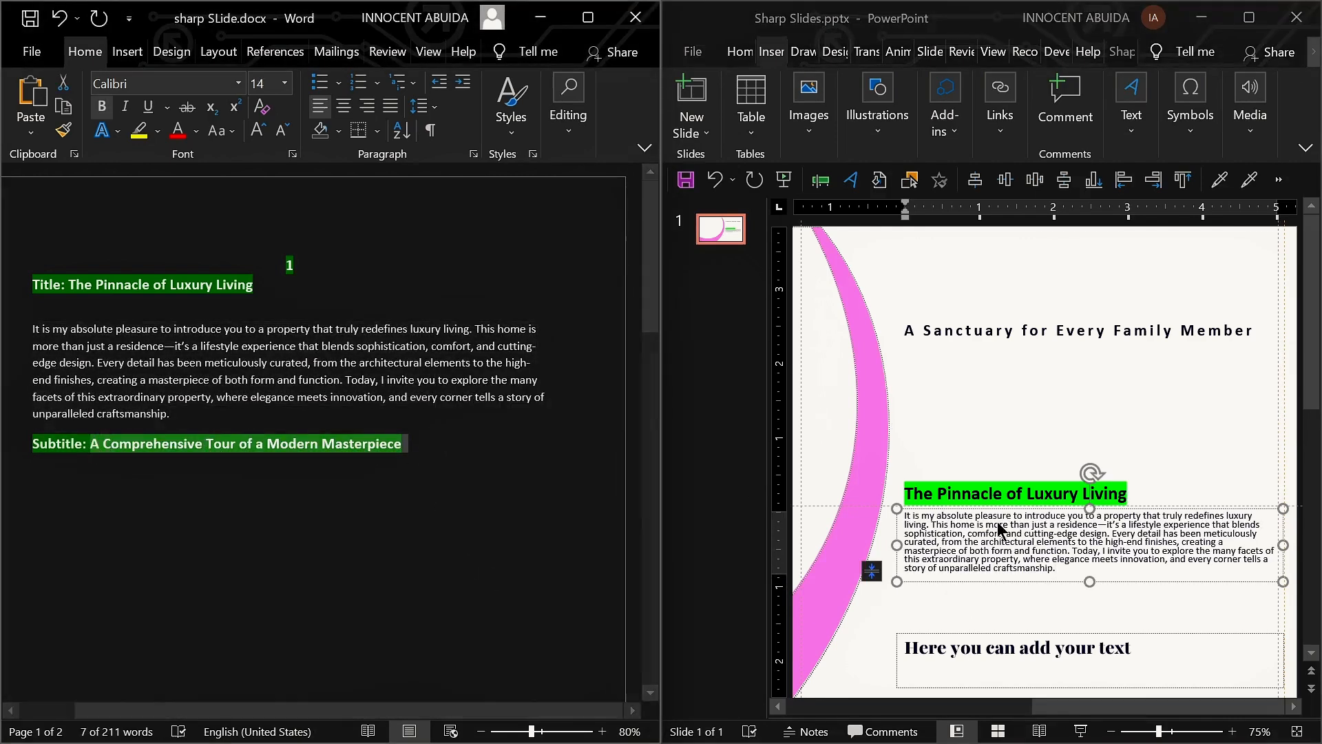
pyautogui.click(981, 660)
pyautogui.hotkey('ctrl', 'v')
pyautogui.doubleClick(762, 26)
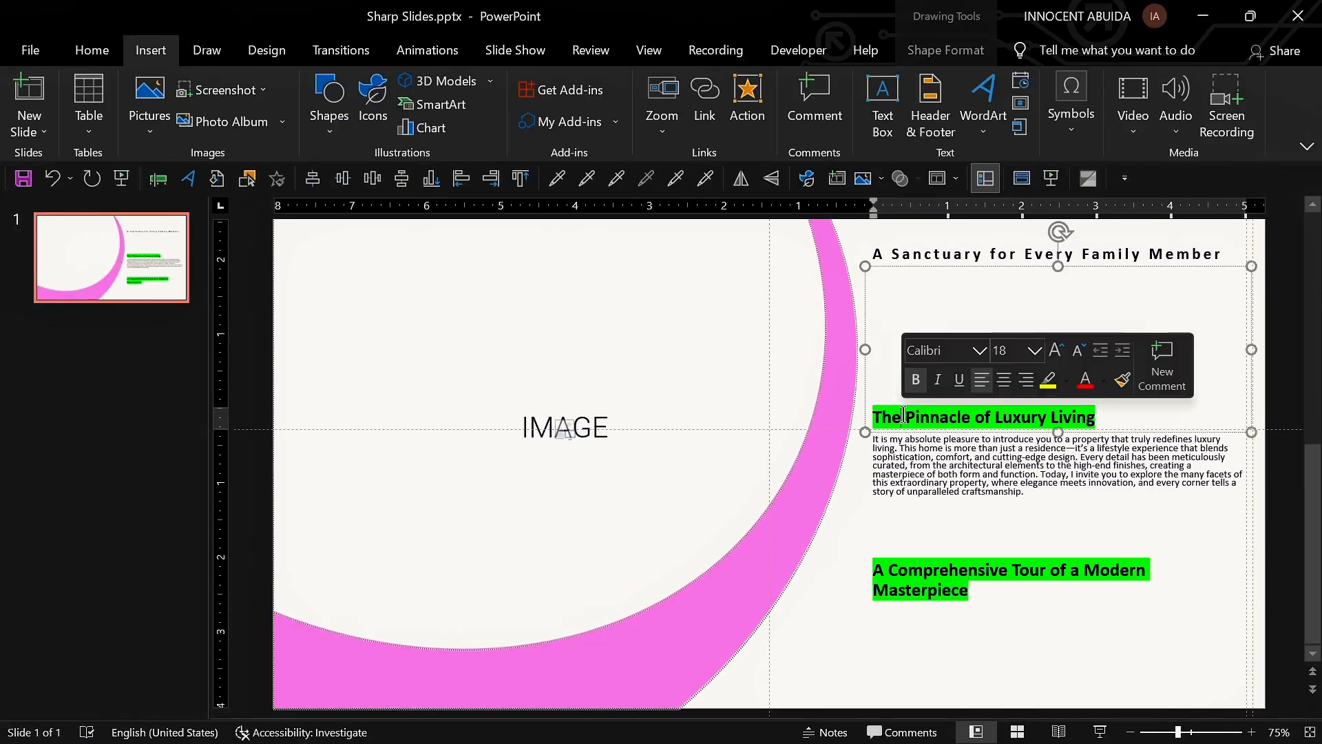
# Step: Reset the slide so the pasted text takes on the layout's formatting
pyautogui.click(104, 55)
pyautogui.click(471, 122)
pyautogui.click(498, 296)
pyautogui.click(150, 52)
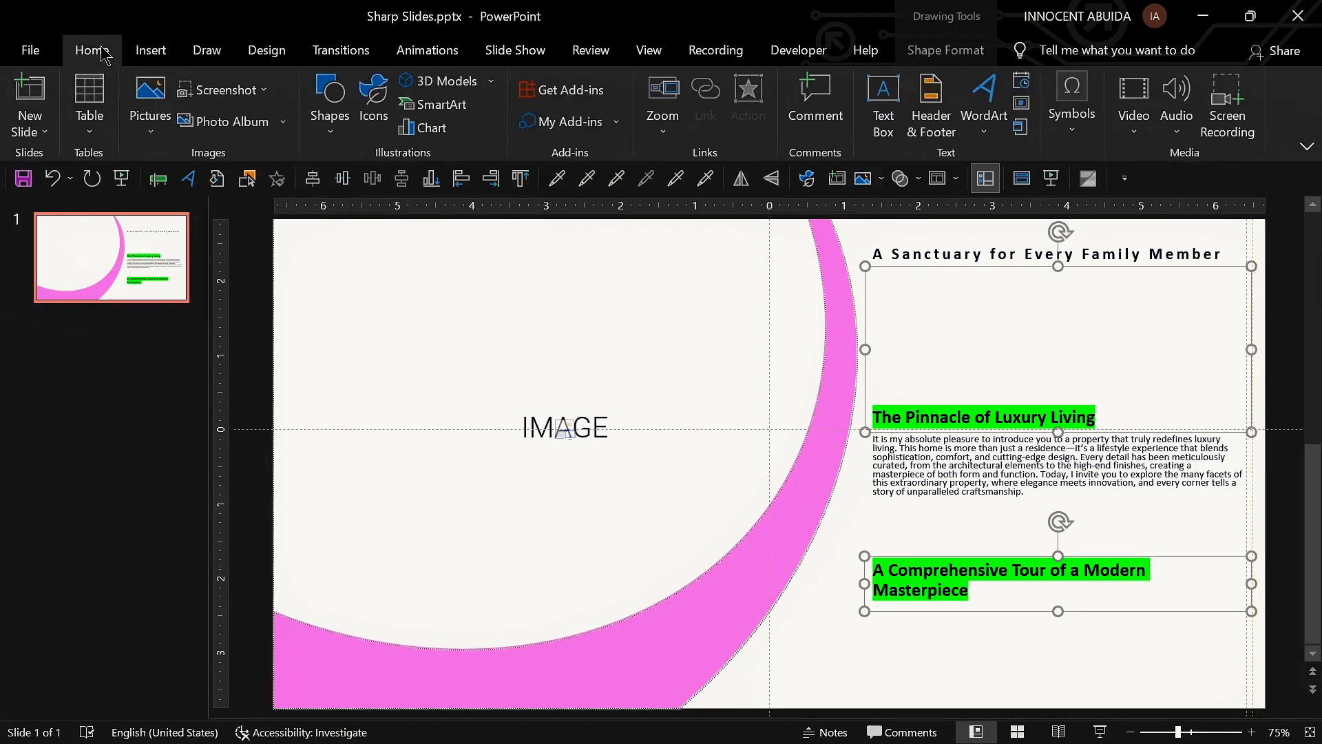
pyautogui.click(102, 53)
pyautogui.click(176, 106)
# Step: Trim the description paragraph so it ends at 'comfort, and cutting-edge design.'
pyautogui.moveTo(1100, 475); pyautogui.dragTo(1151, 507)
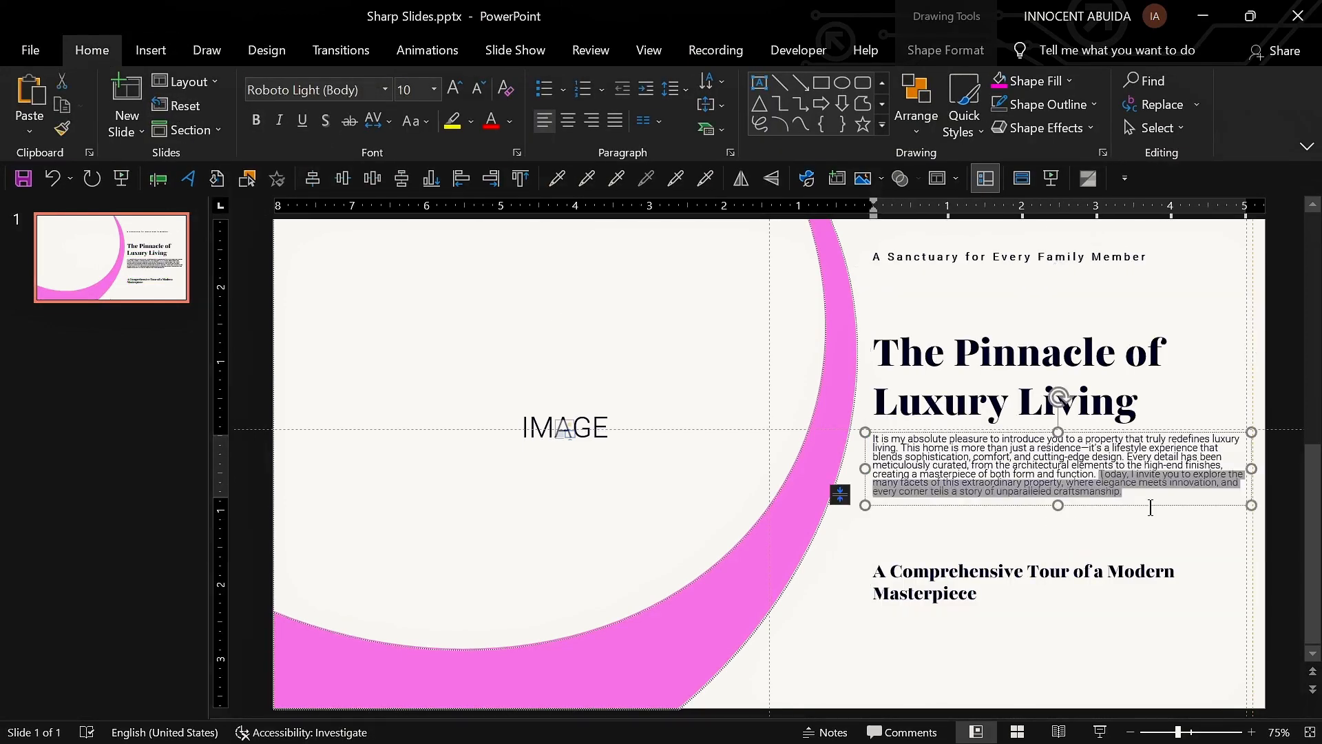
pyautogui.press('BackSpace')
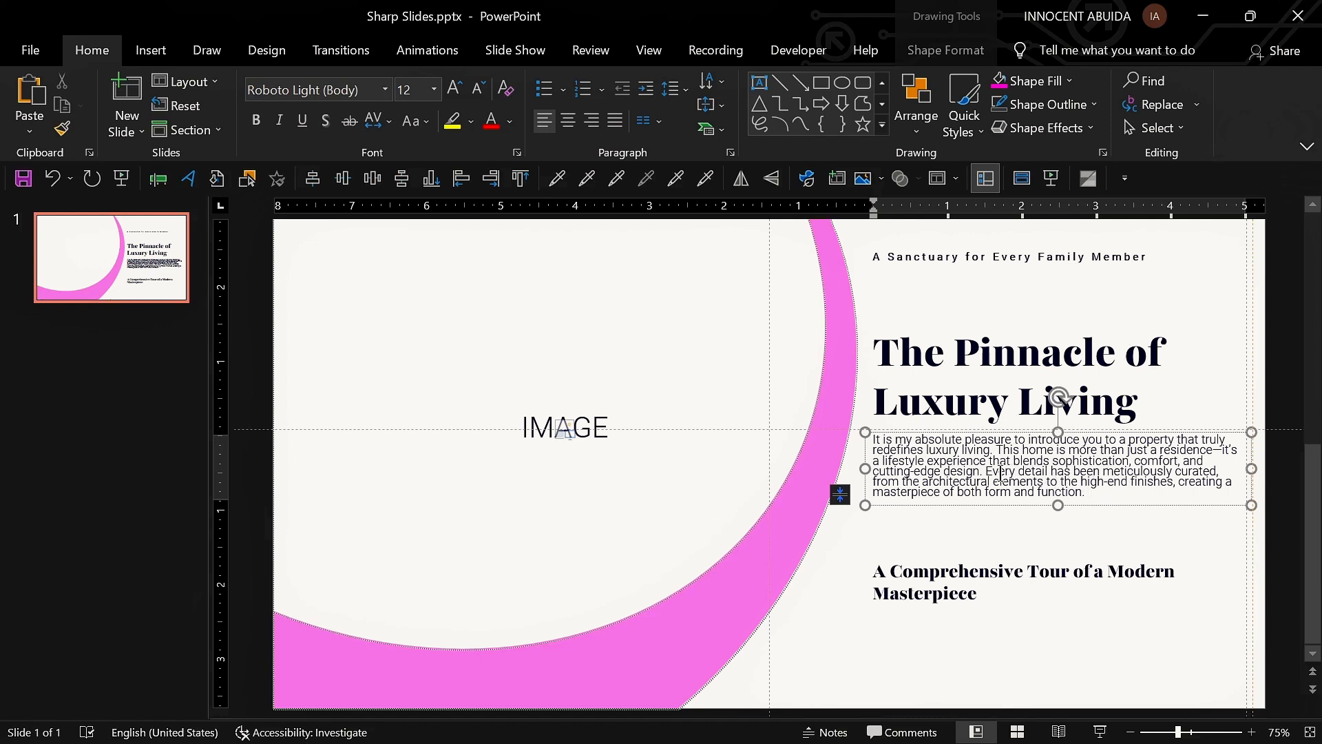
pyautogui.moveTo(990, 470); pyautogui.dragTo(1078, 525)
pyautogui.press('BackSpace')
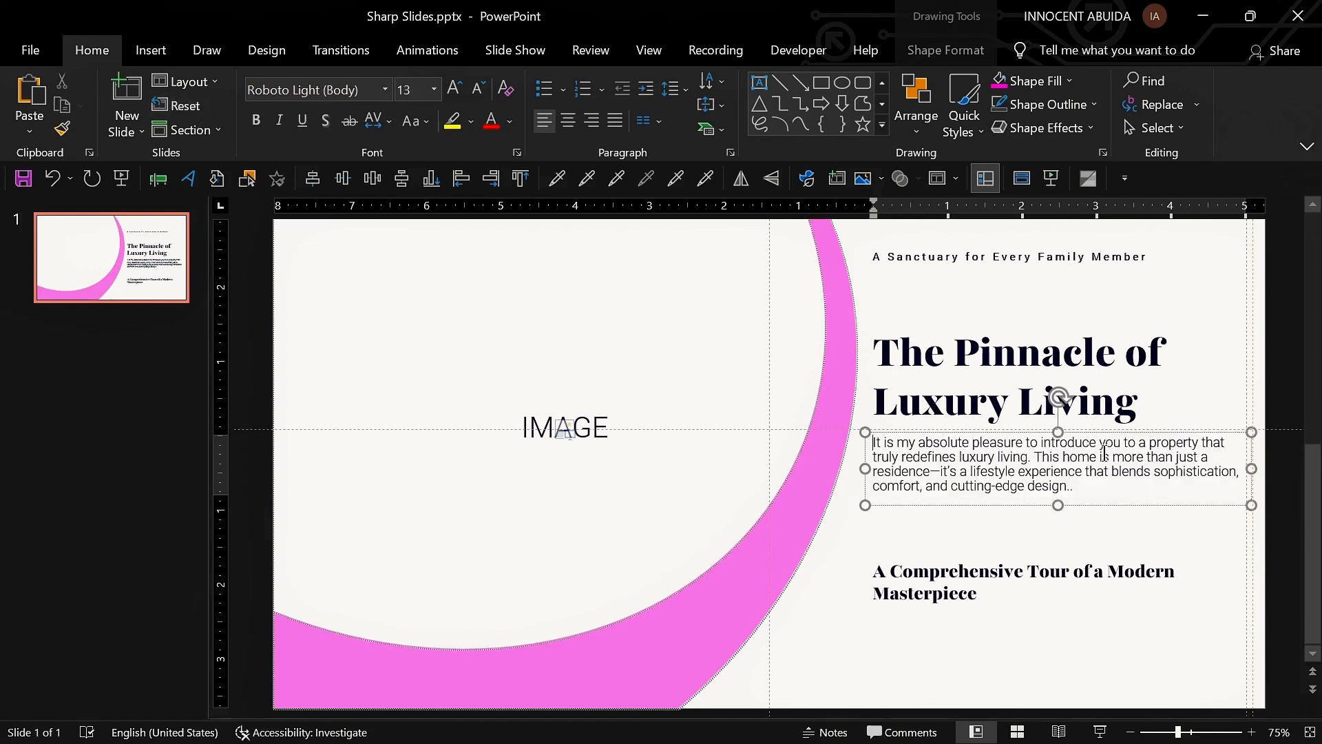
# Step: Open the layout in Slide Master view and lower the top edge of the title placeholder
pyautogui.click(1022, 178)
pyautogui.click(1057, 306)
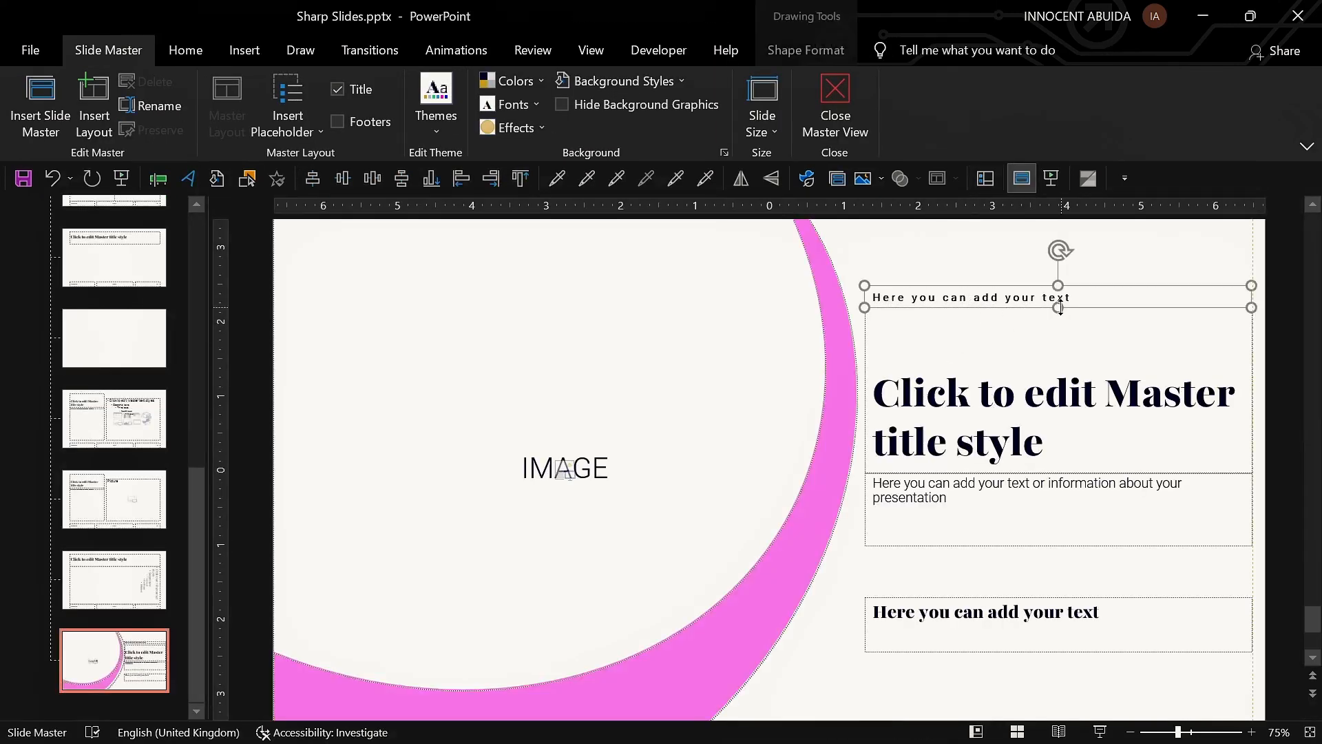
pyautogui.click(1058, 319)
pyautogui.moveTo(1059, 307); pyautogui.dragTo(1042, 361)
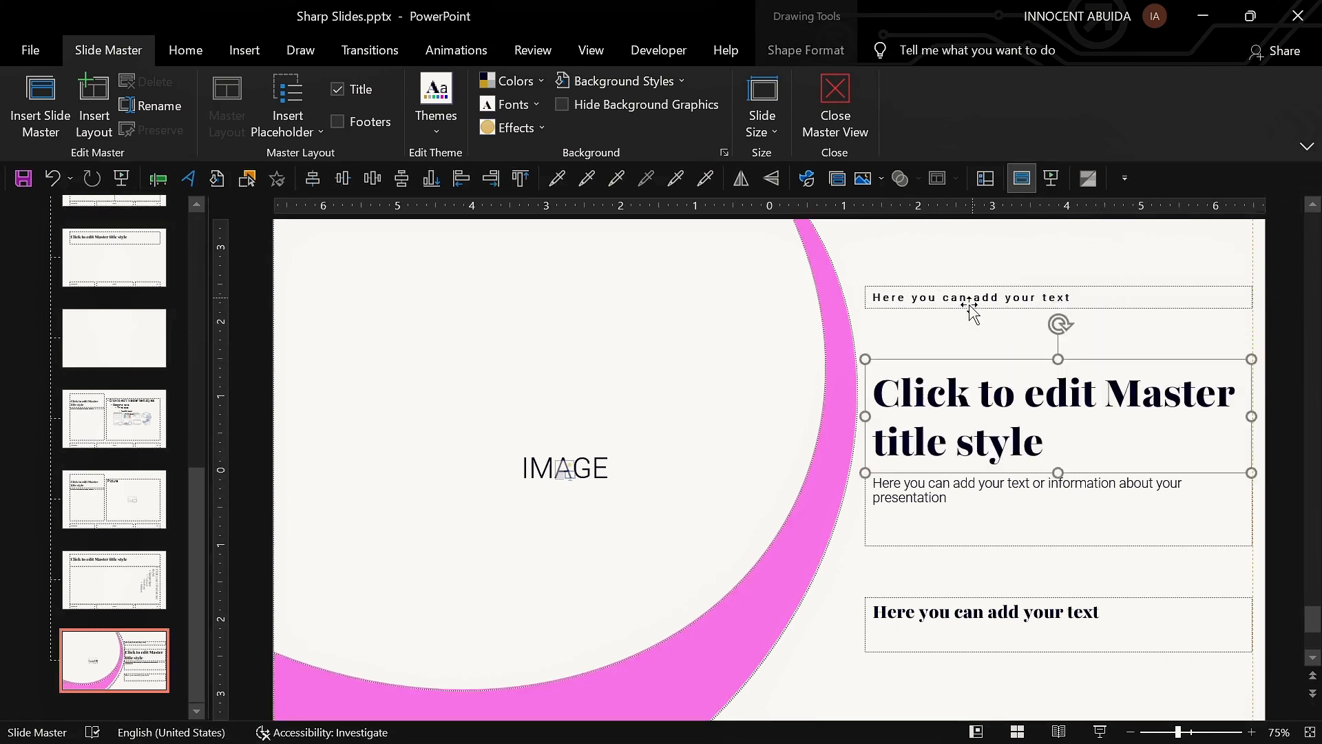
# Step: Nudge the small top text placeholder down three steps toward the title
pyautogui.click(968, 307)
pyautogui.press('Down')
pyautogui.press('Down')
pyautogui.press('Down')
pyautogui.press('Down')
pyautogui.press('Down')
pyautogui.press('Down')
pyautogui.press('Down')
pyautogui.press('Down')
# Step: Nudge the bottom subtitle placeholder up three steps
pyautogui.click(1074, 546)
pyautogui.keyDown('ctrl'); pyautogui.scroll(-1, 1048, 561); pyautogui.keyUp('ctrl')
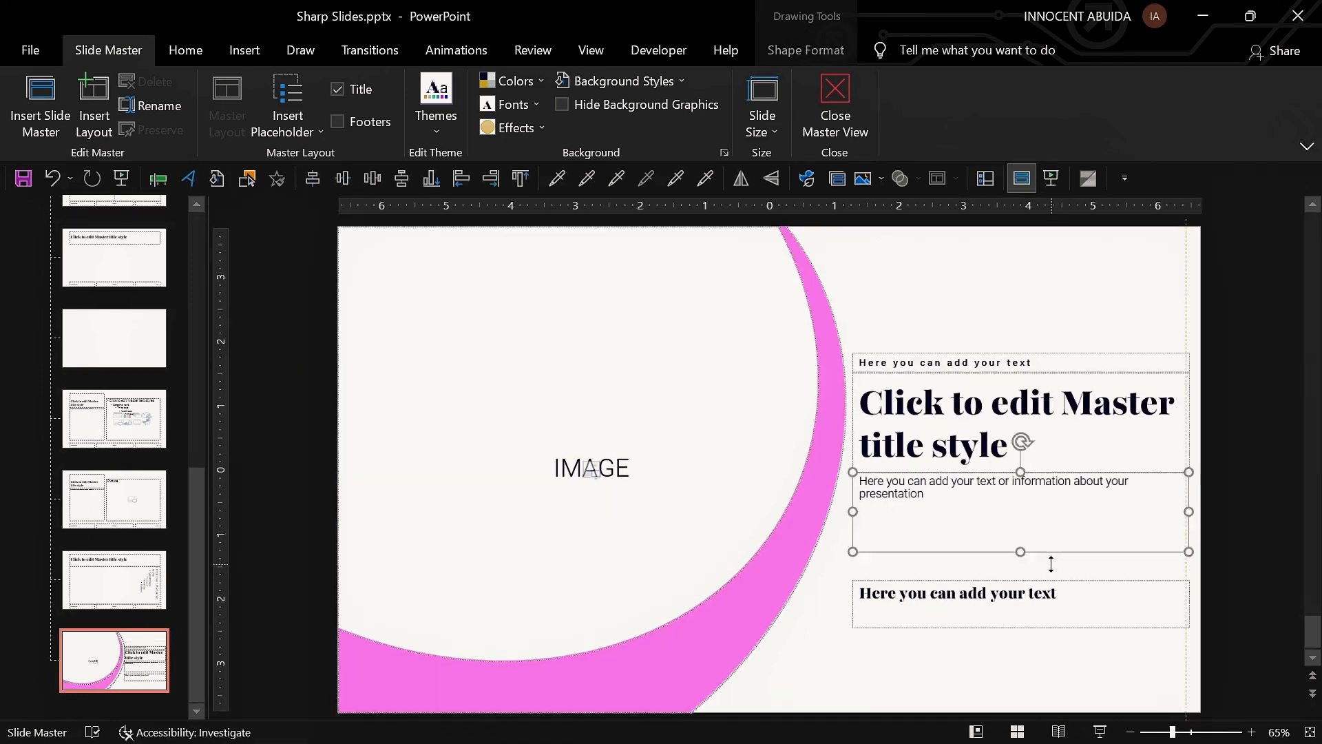
pyautogui.click(166, 58)
pyautogui.click(960, 577)
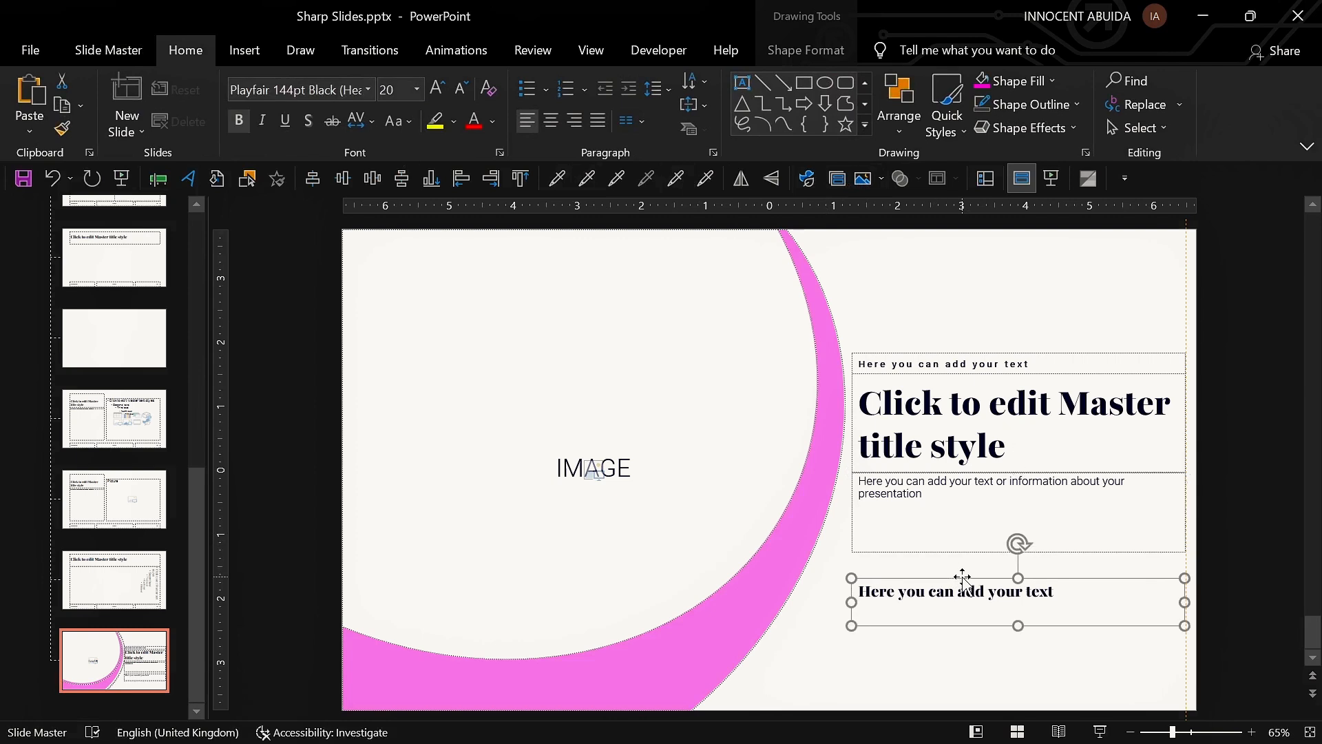
pyautogui.press('Up')
pyautogui.press('Up')
pyautogui.press('Up')
pyautogui.press('Up')
# Step: Draw a temporary guide rectangle beside the placeholders and nudge the text placeholders up two steps
pyautogui.click(805, 84)
pyautogui.moveTo(1186, 342); pyautogui.dragTo(1215, 597)
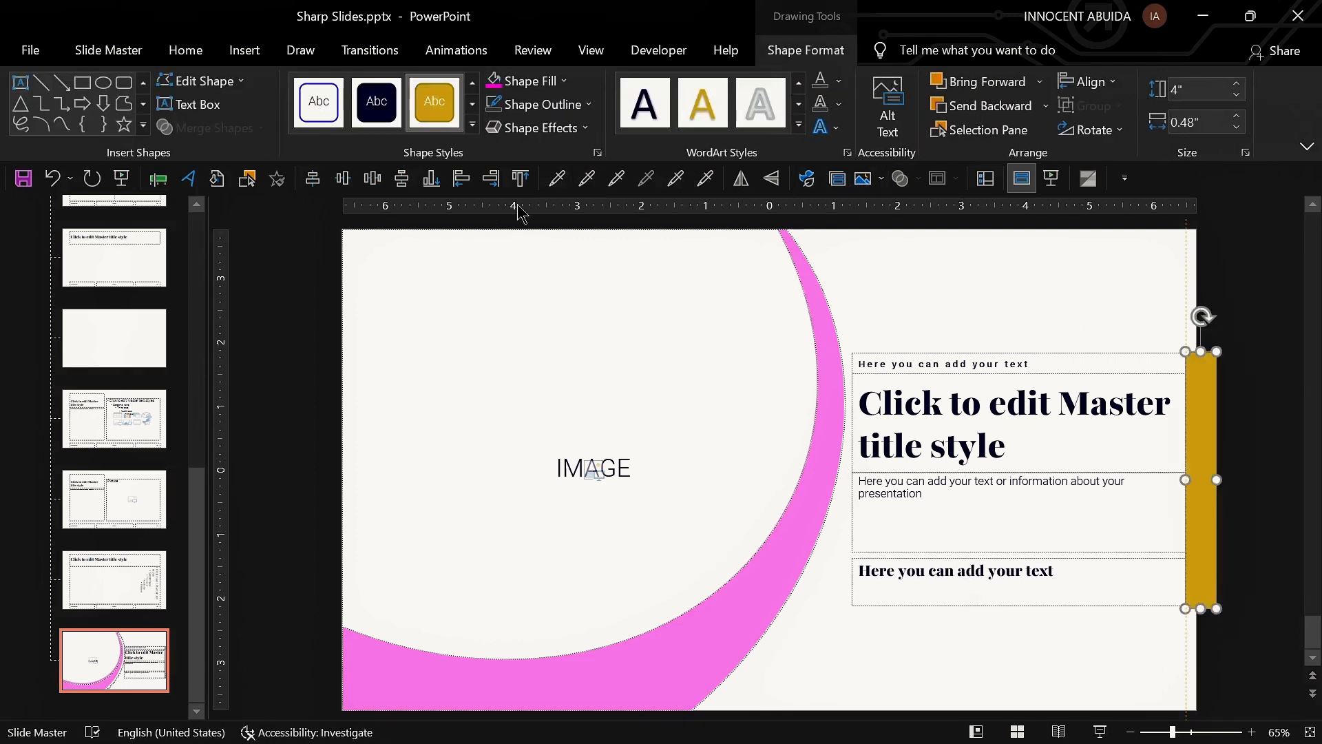
pyautogui.keyDown('shift'); pyautogui.click(910, 570); pyautogui.keyUp('shift')
pyautogui.press('Up')
pyautogui.press('Up')
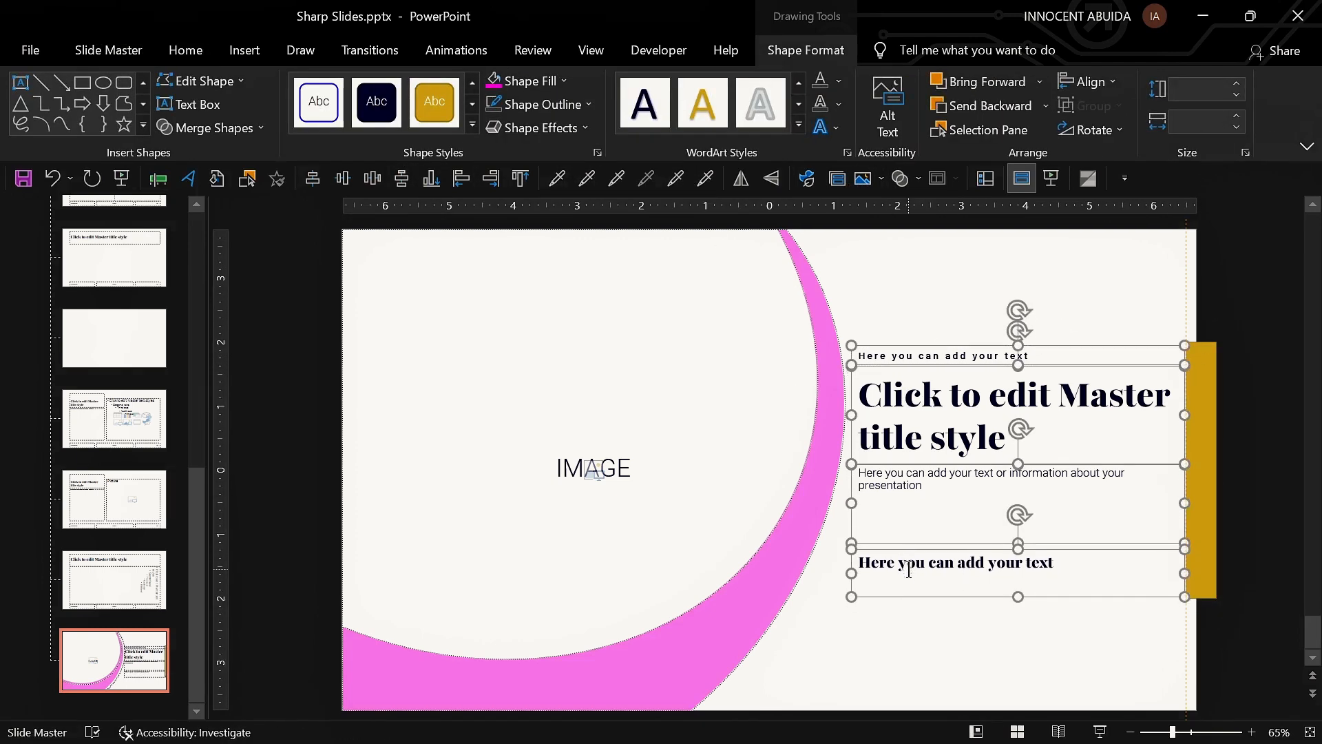
# Step: Delete the temporary guide rectangle and close Master View
pyautogui.click(1222, 389)
pyautogui.click(1207, 387)
pyautogui.press('Delete')
pyautogui.click(835, 103)
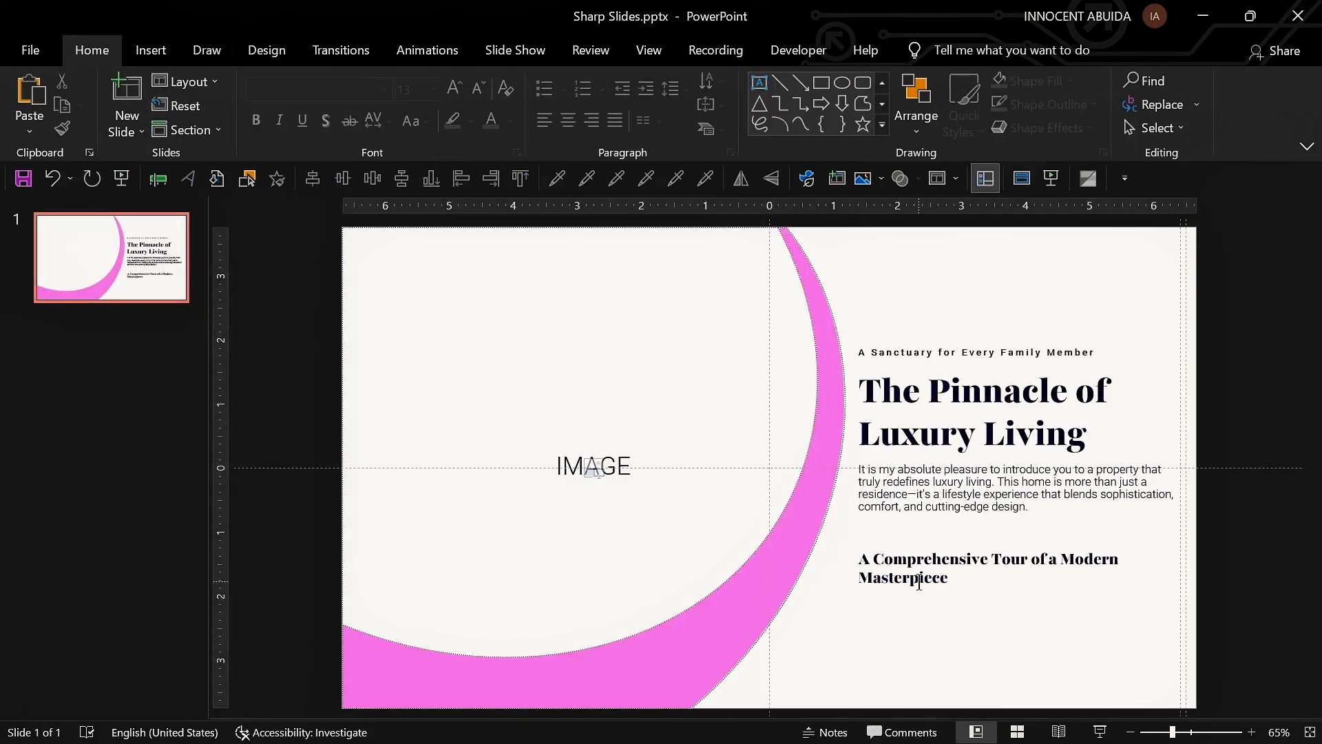
# Step: Inspect the IMAGE placeholder on the slide and in the layout using the Selection Pane
pyautogui.doubleClick(592, 470)
pyautogui.click(289, 467)
pyautogui.doubleClick(586, 467)
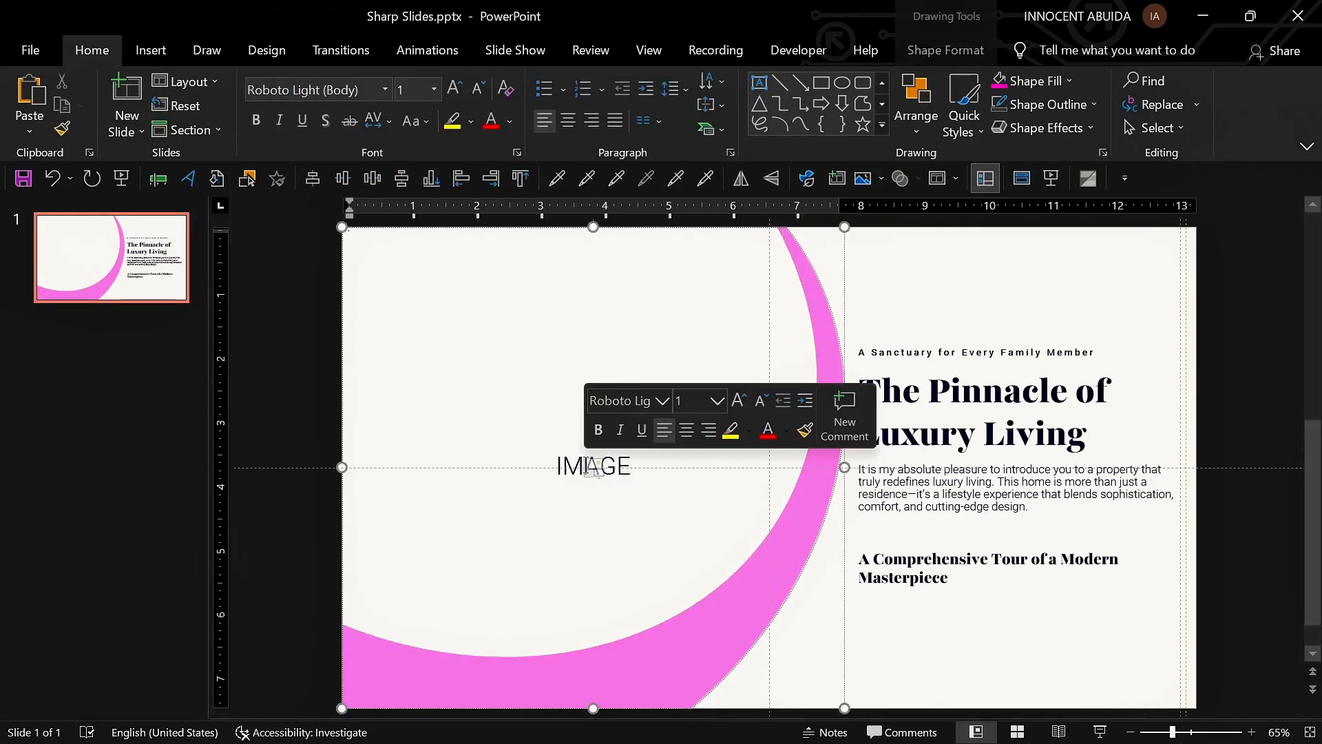
pyautogui.click(1022, 179)
pyautogui.click(658, 401)
pyautogui.click(247, 179)
pyautogui.click(1135, 391)
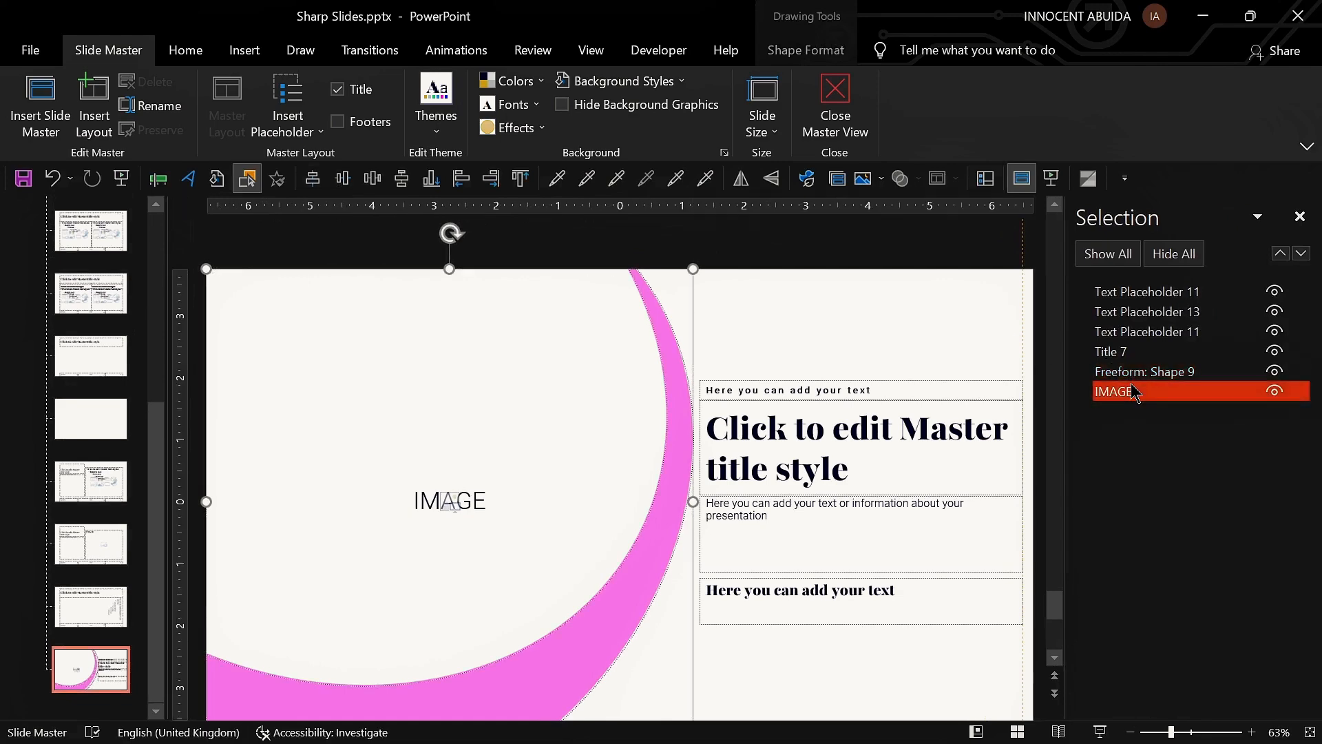
pyautogui.click(985, 178)
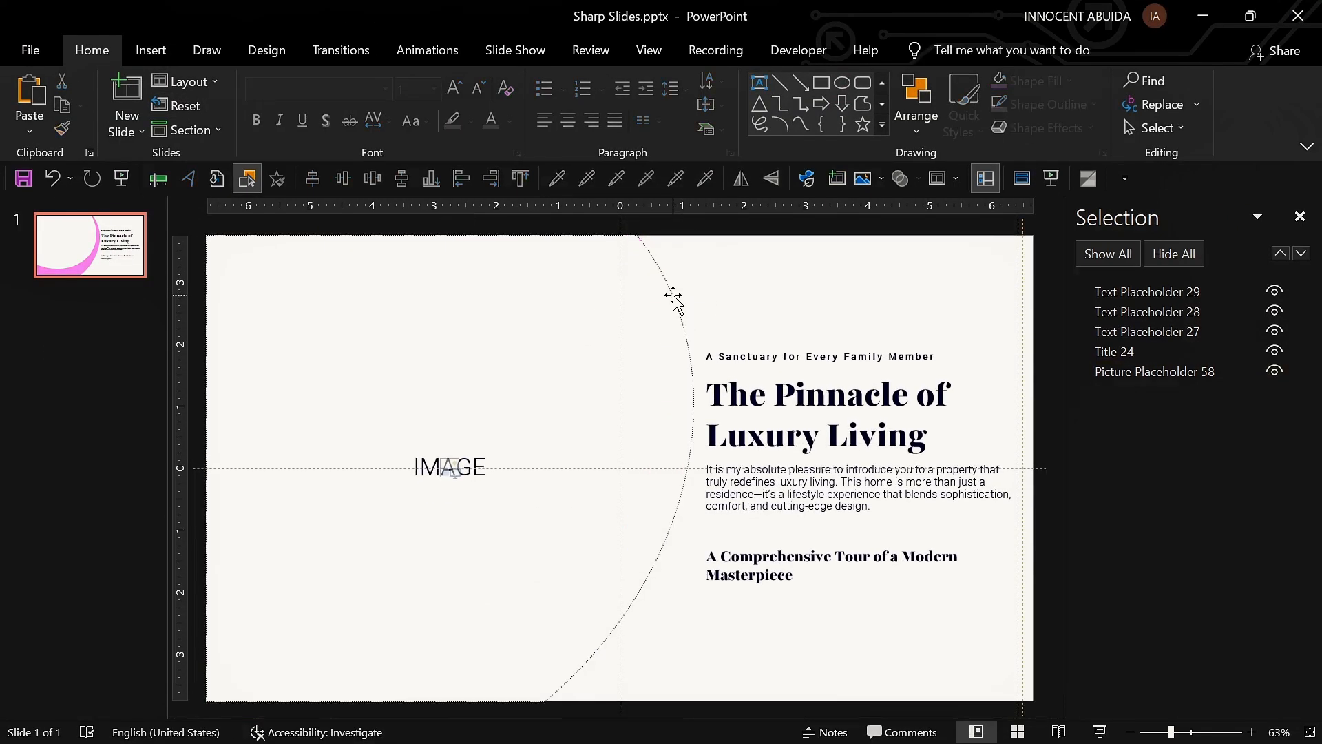
# Step: Insert the mansion photograph into the slide's picture placeholder
pyautogui.click(453, 472)
pyautogui.doubleClick(243, 190)
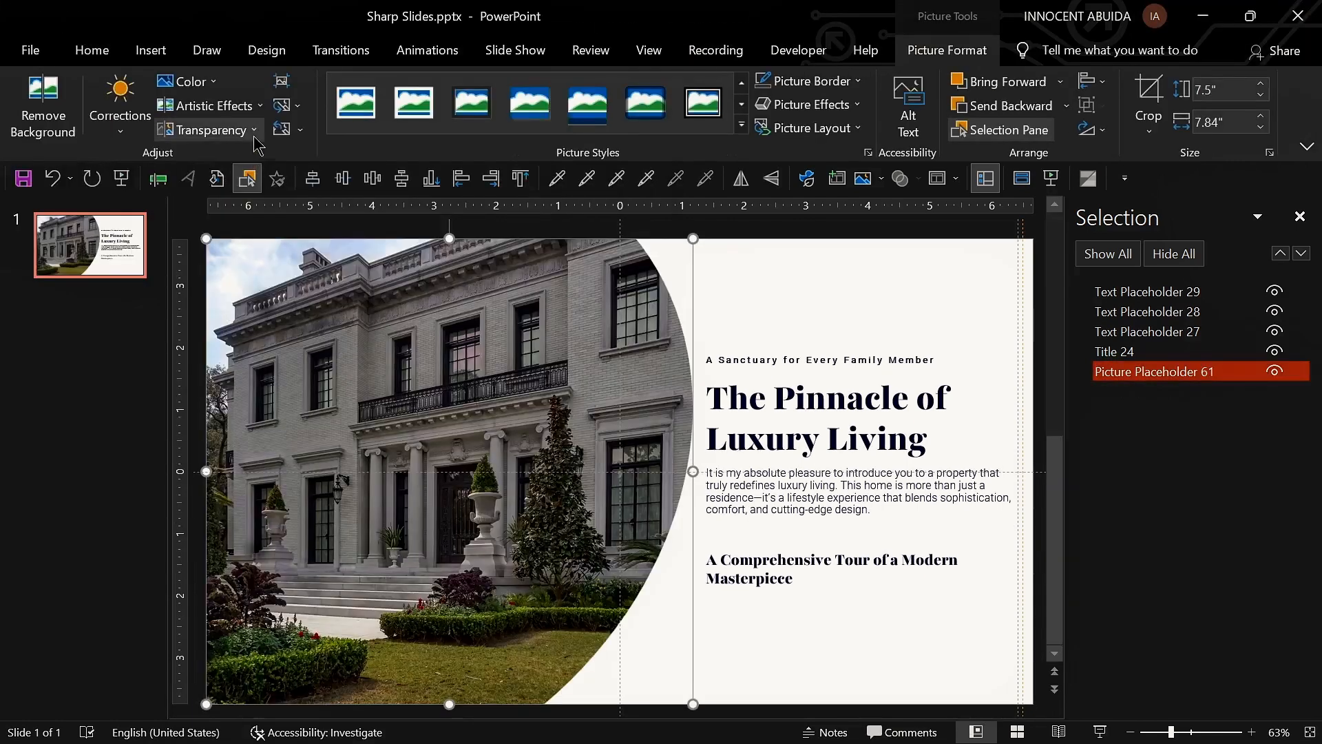
pyautogui.click(200, 109)
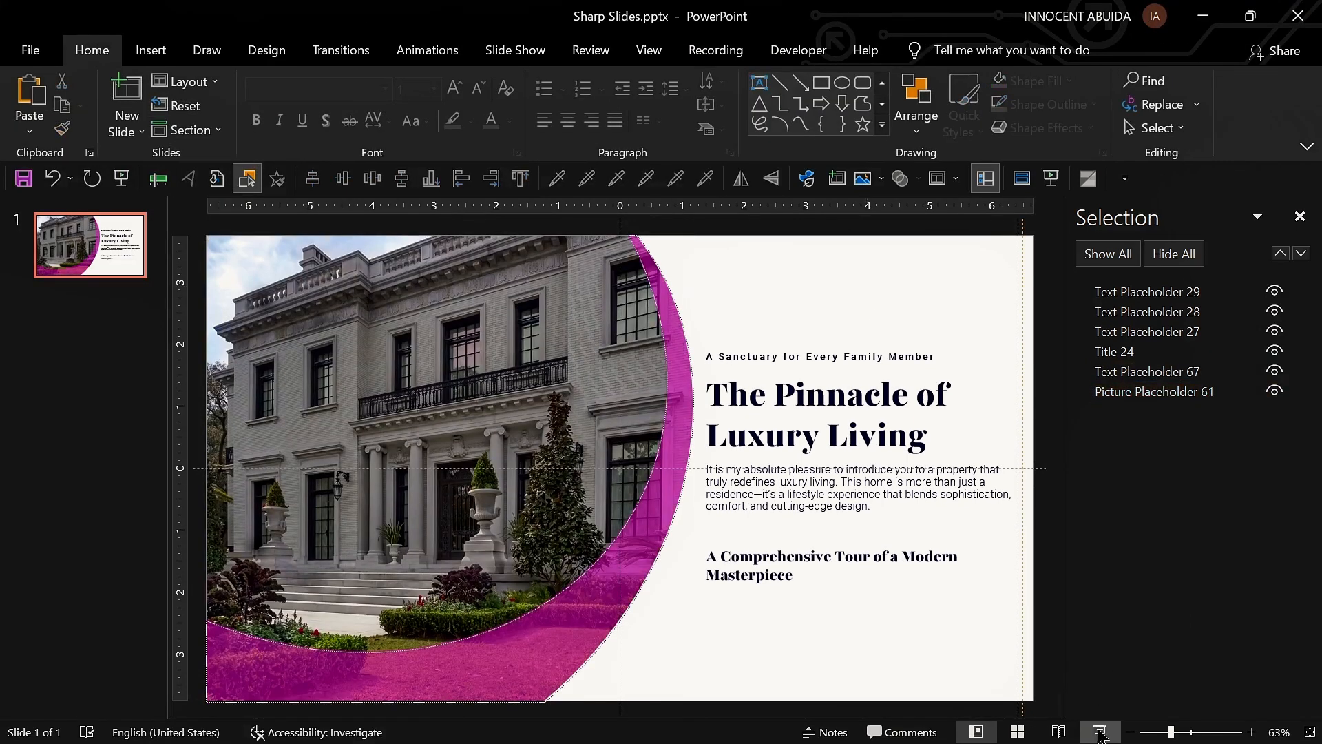
# Step: Preview the slide as a slide show and exit
pyautogui.click(1100, 733)
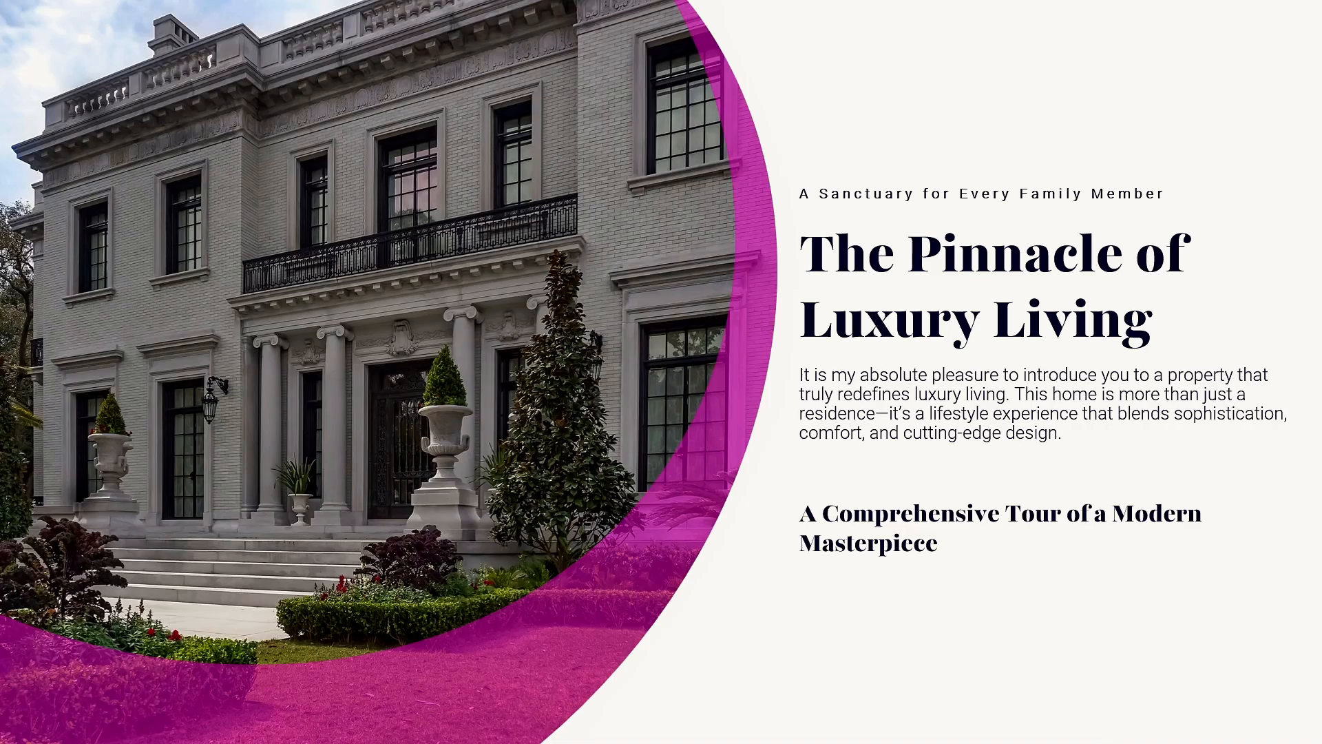
pyautogui.press('Escape')
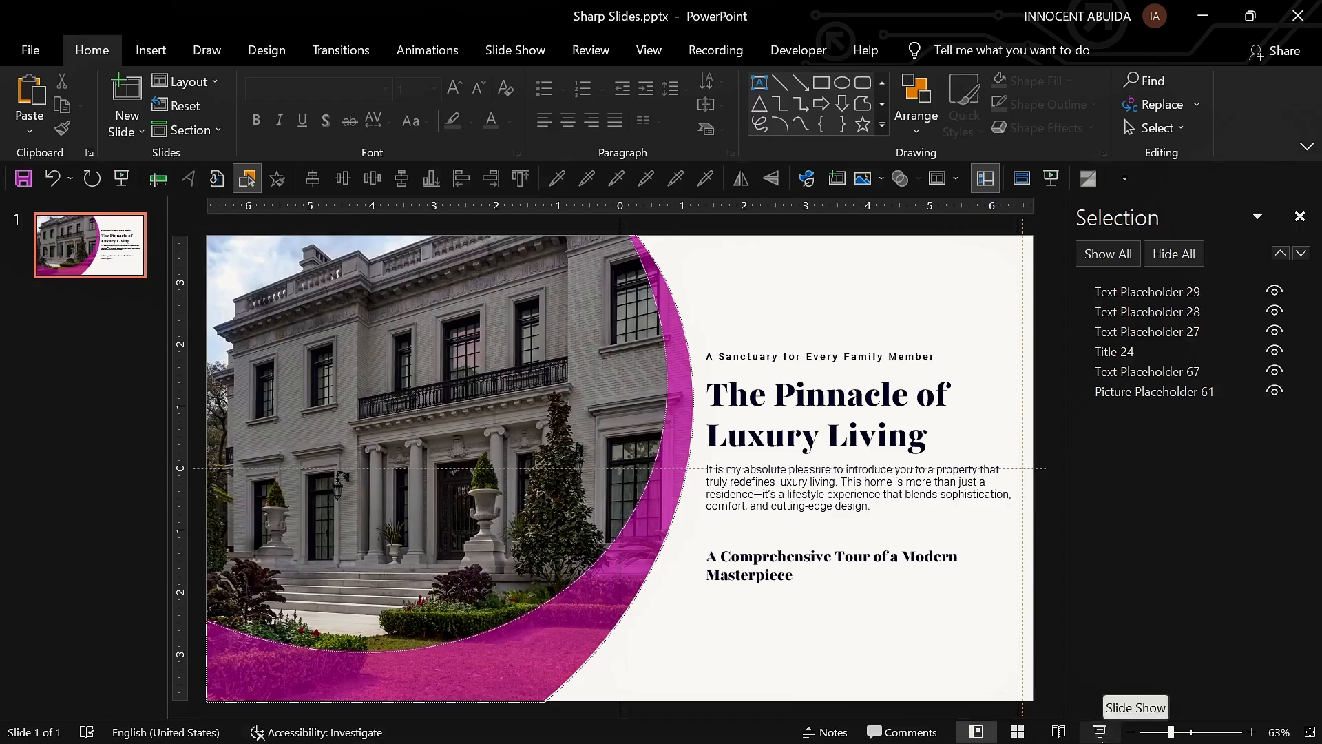
# Step: Try duplicating the layout and giving it a dark background style
pyautogui.click(1022, 179)
pyautogui.hotkey('ctrl', 'd')
pyautogui.click(643, 84)
pyautogui.click(777, 119)
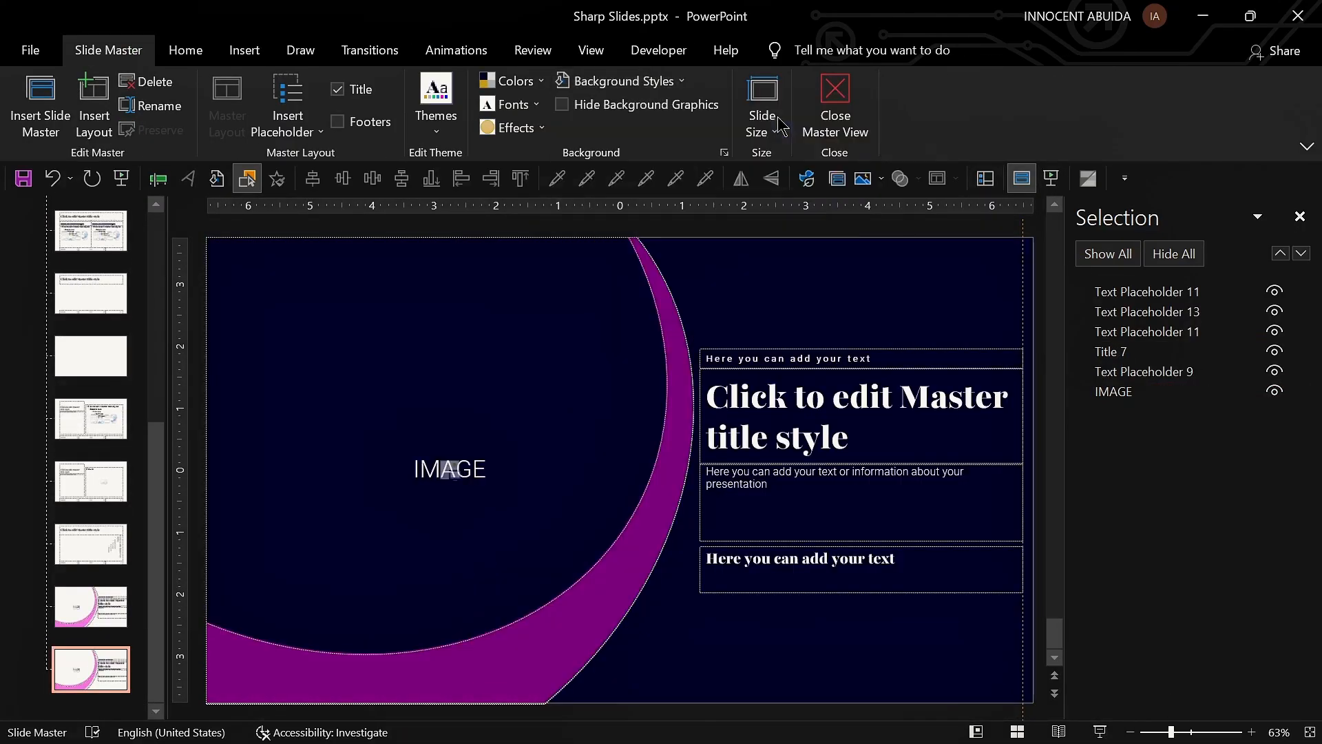
pyautogui.click(679, 379)
pyautogui.scroll(1, 601, 457)
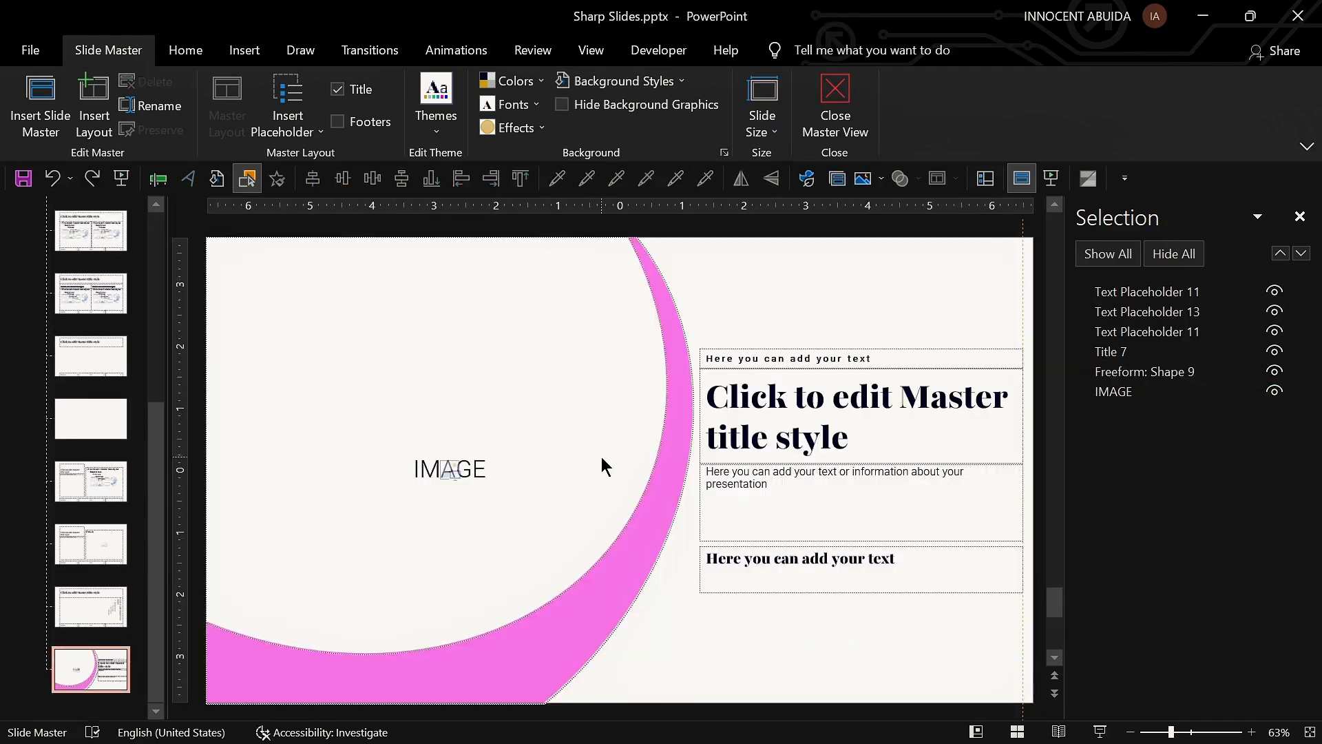
pyautogui.click(985, 179)
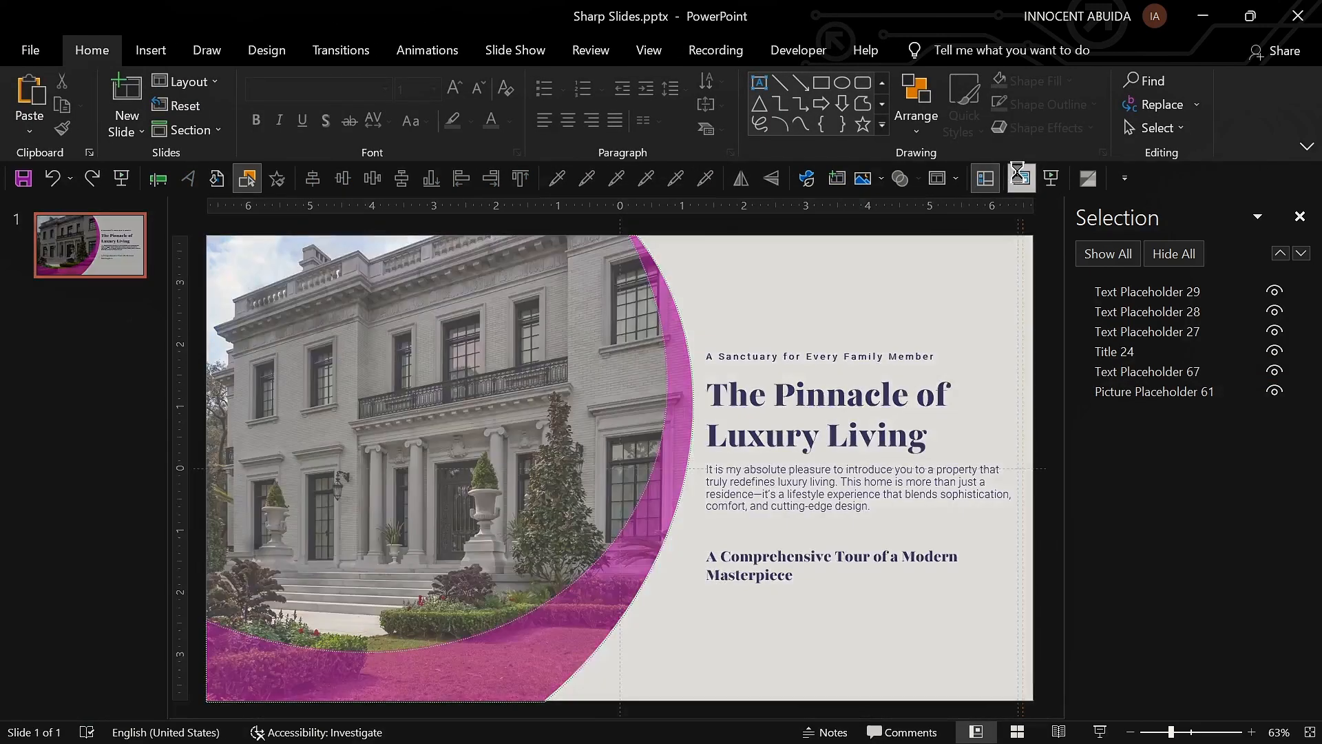
# Step: Recolour the layout's crescent shape with the Blue, Accent 6 theme colour
pyautogui.click(1019, 177)
pyautogui.click(665, 438)
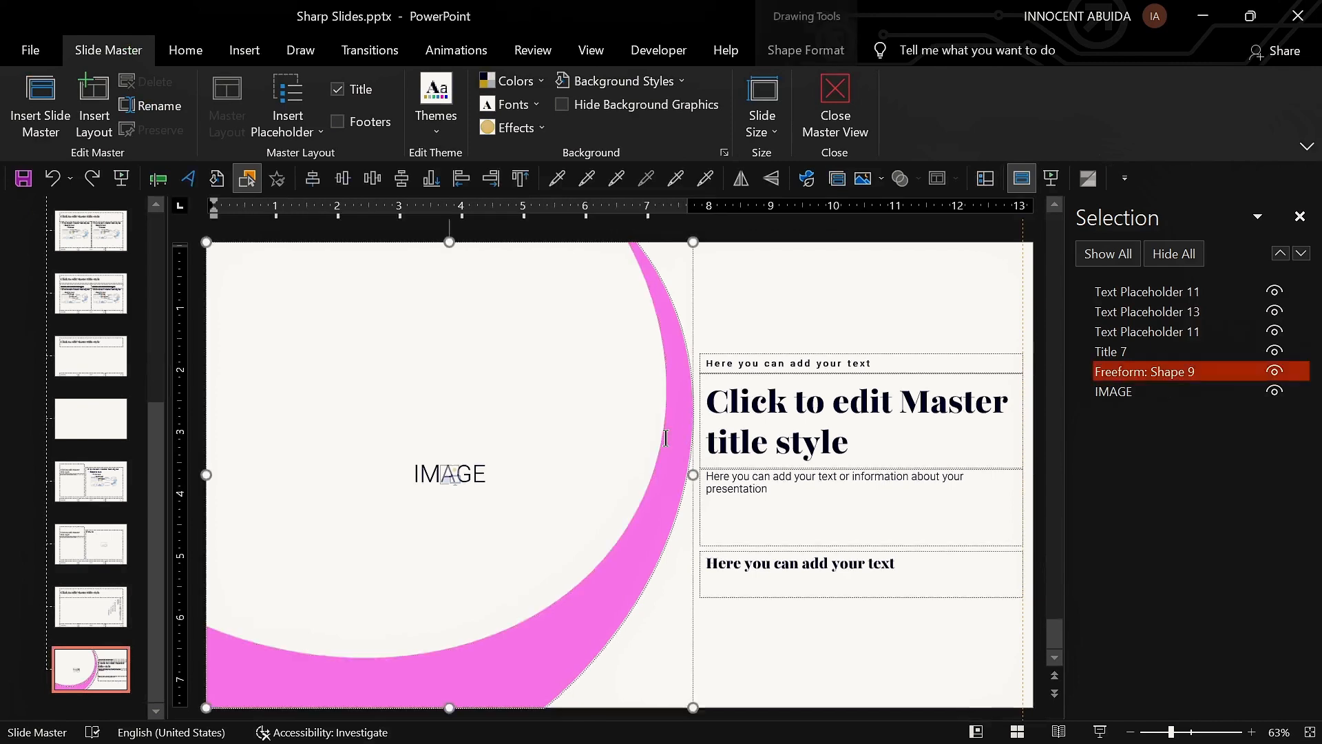
pyautogui.click(798, 53)
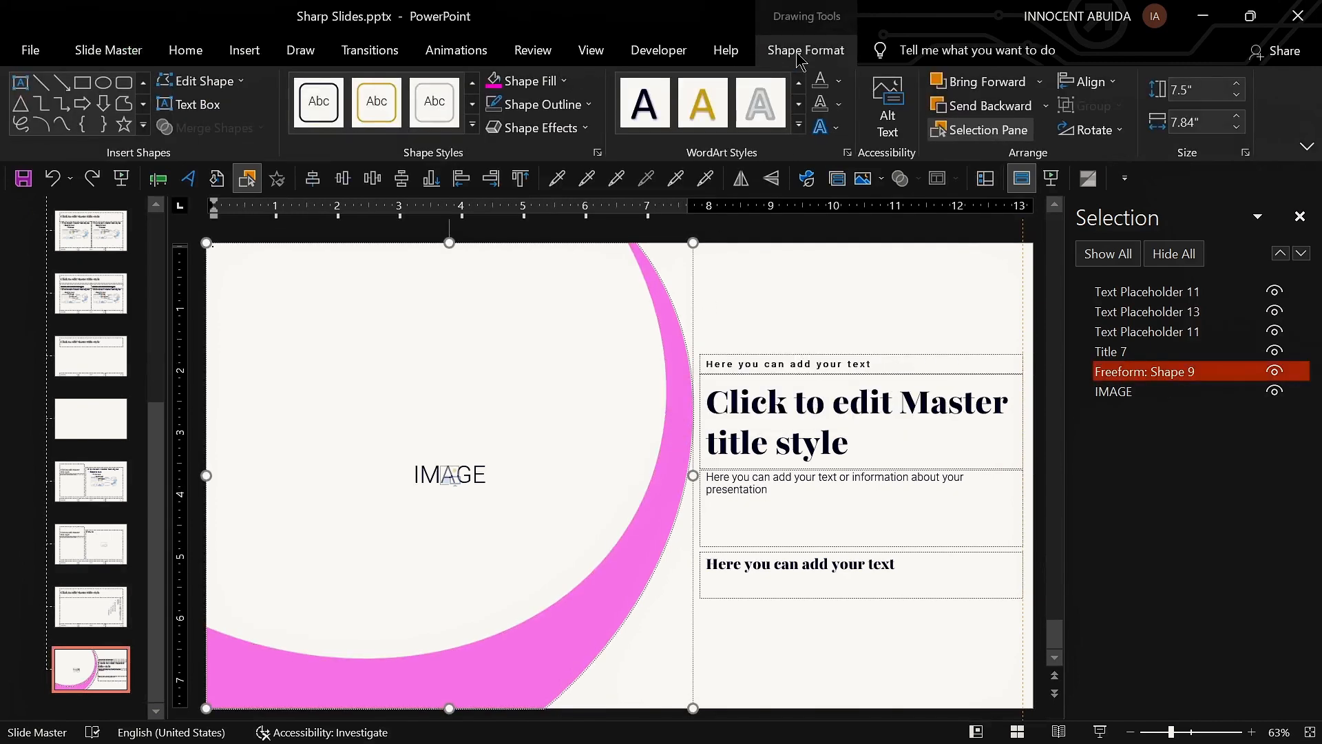
pyautogui.click(544, 88)
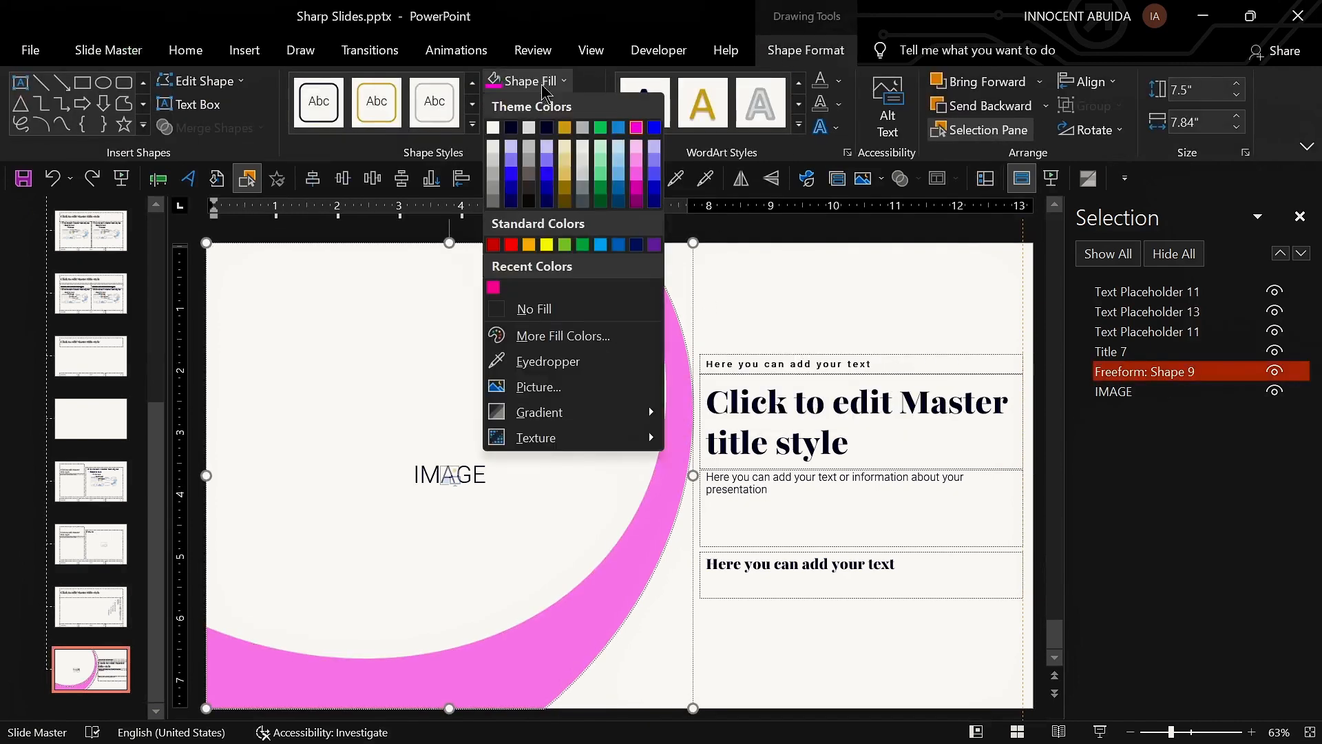
pyautogui.click(654, 128)
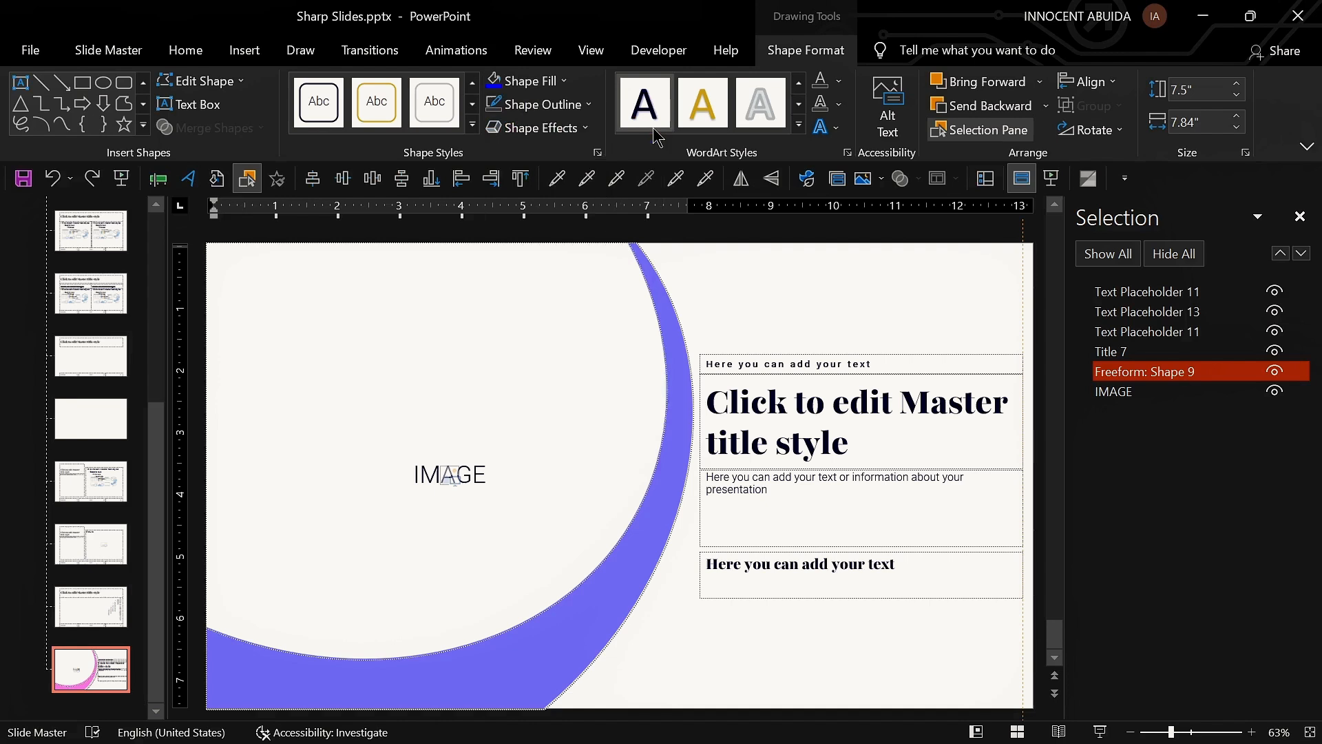
# Step: Return to Normal view and preview the slide as a slide show
pyautogui.click(996, 184)
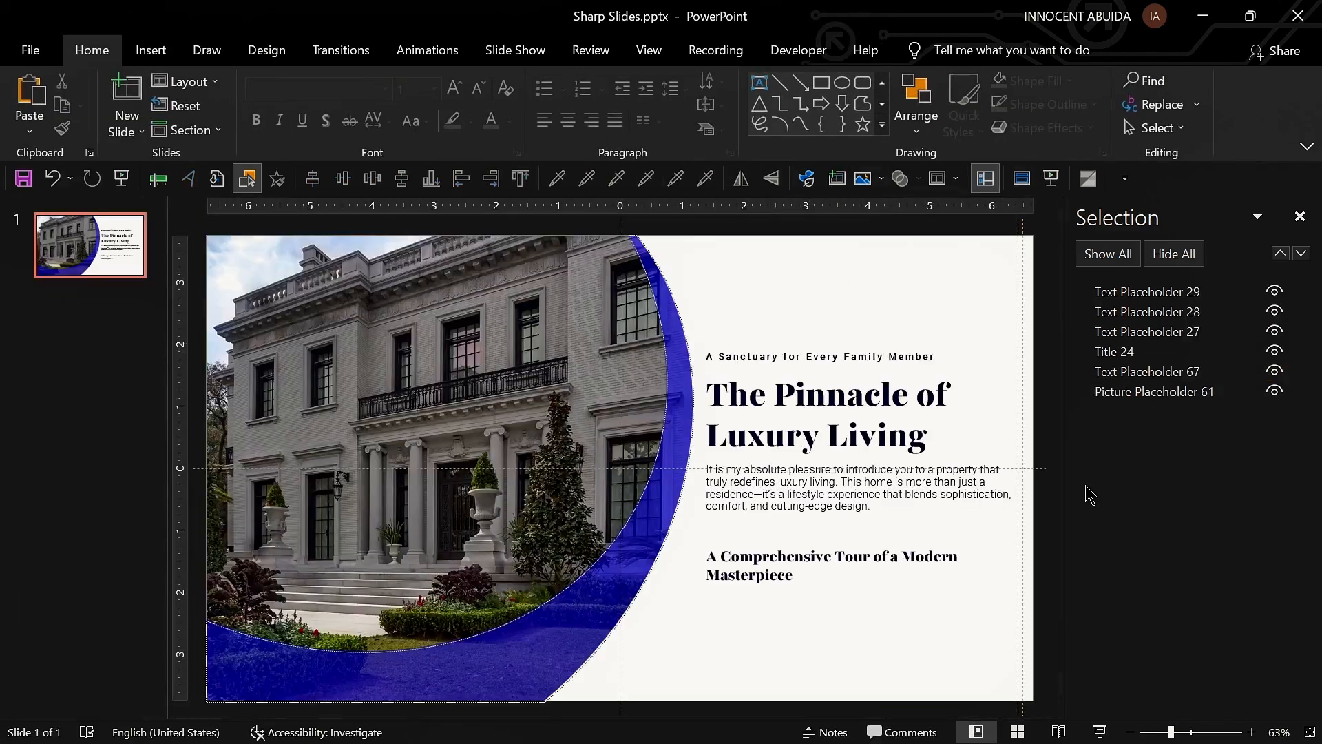
pyautogui.click(1100, 732)
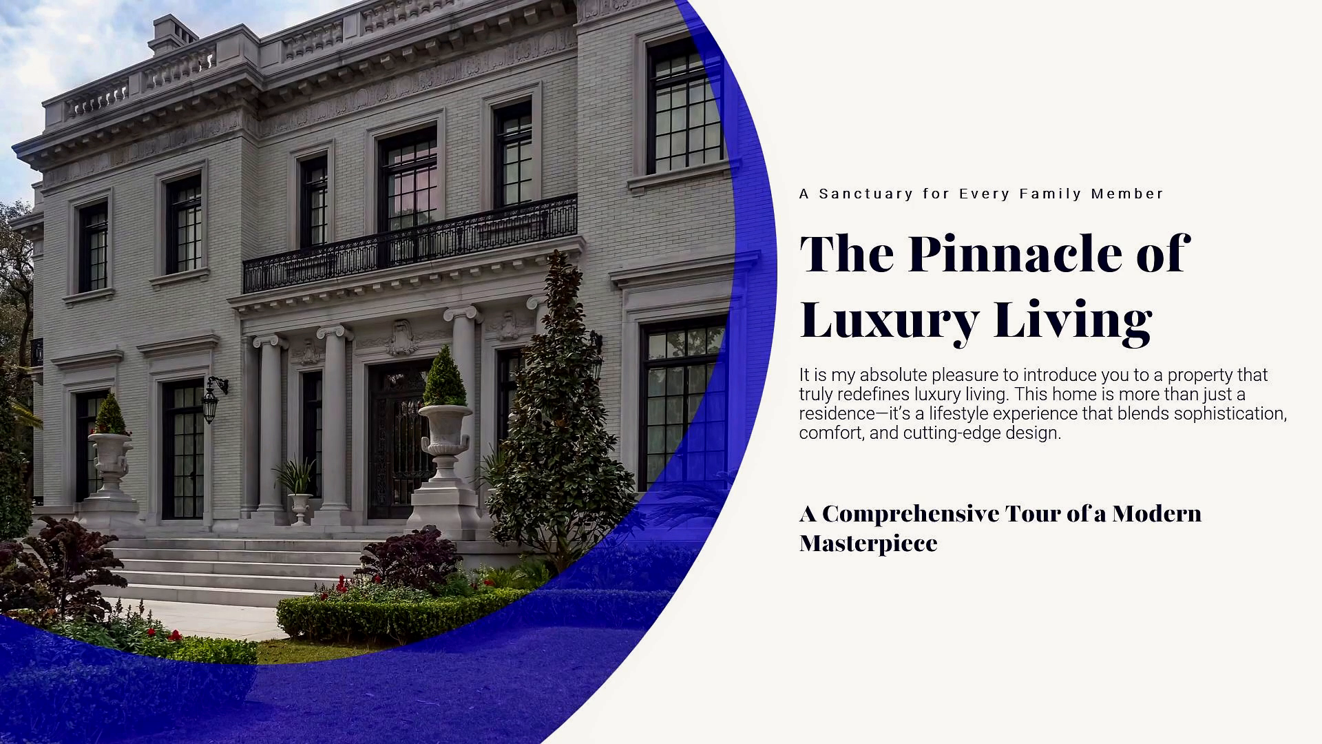
pyautogui.press('Escape')
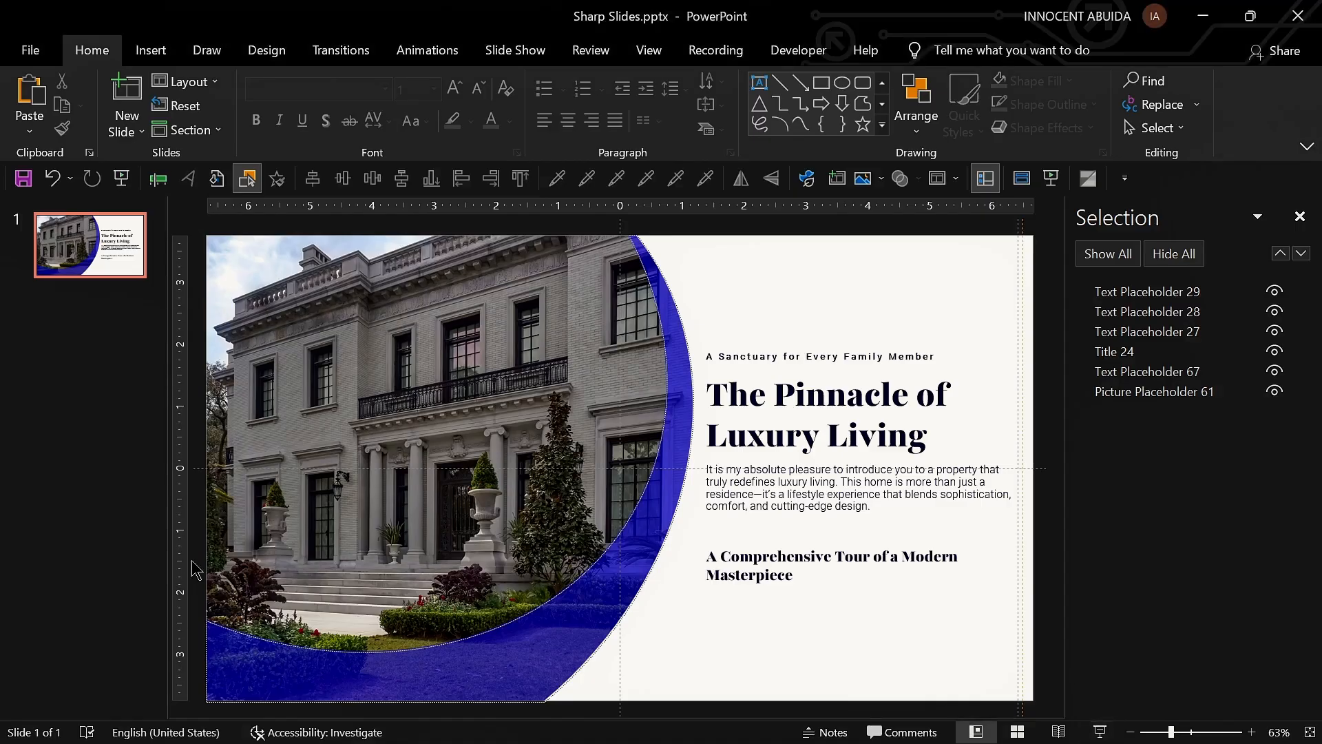
# Step: Duplicate the first slide and delete the copy
pyautogui.click(69, 250)
pyautogui.hotkey('ctrl', 'd')
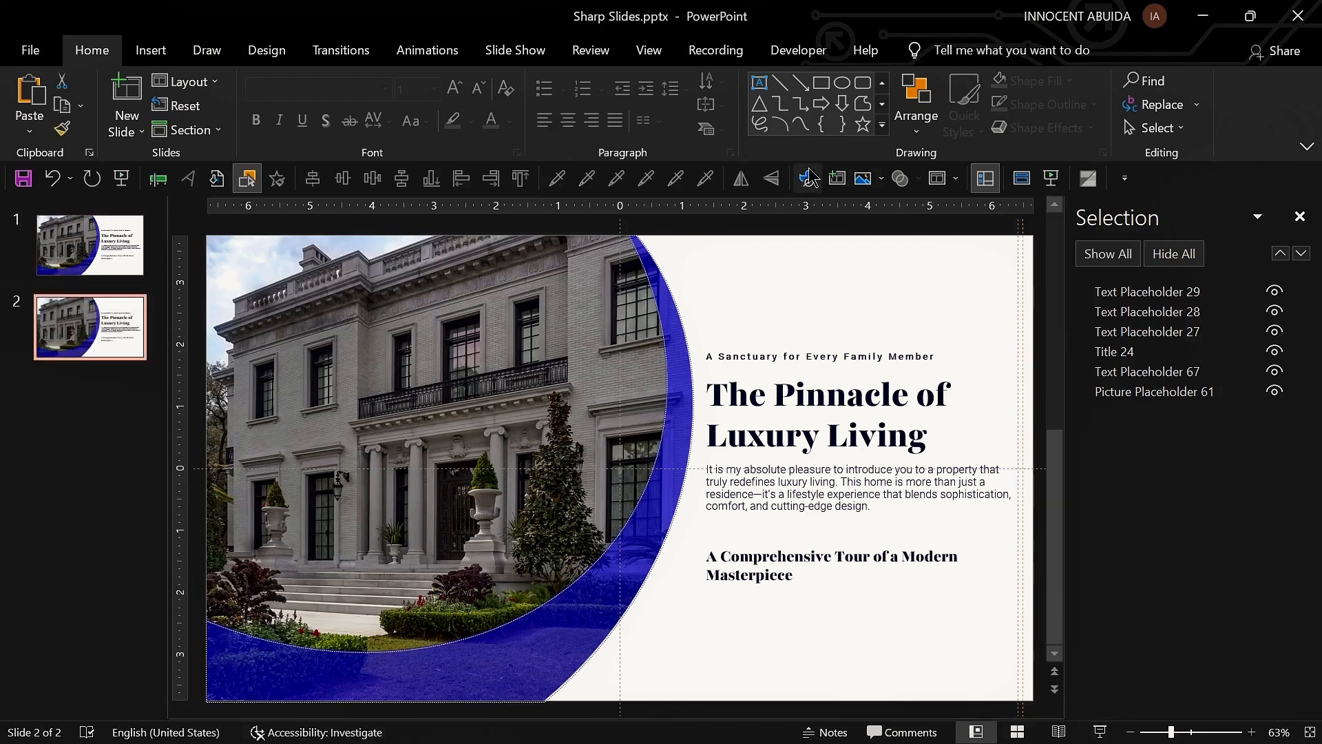
pyautogui.press('Delete')
# Step: Apply a dark navy background style to the duplicated crescent layout in Slide Master view
pyautogui.click(1022, 178)
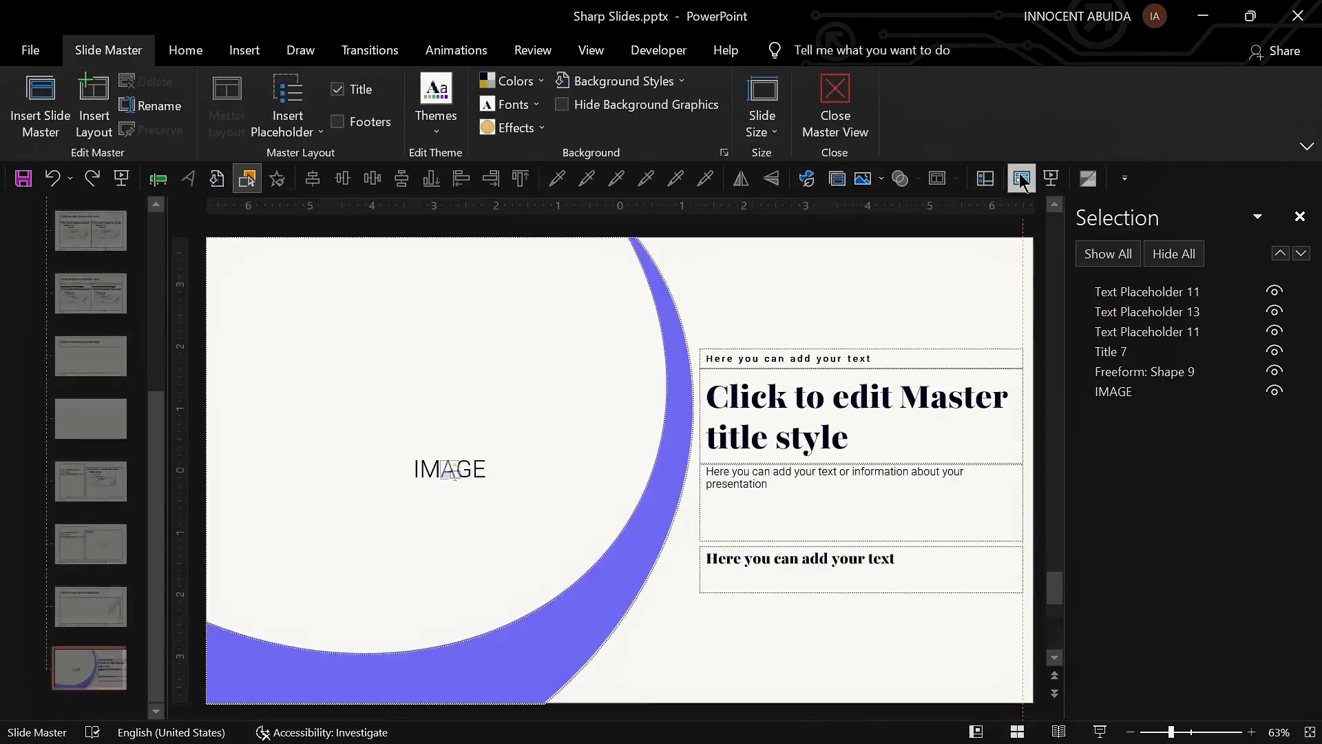
pyautogui.click(94, 659)
pyautogui.click(637, 81)
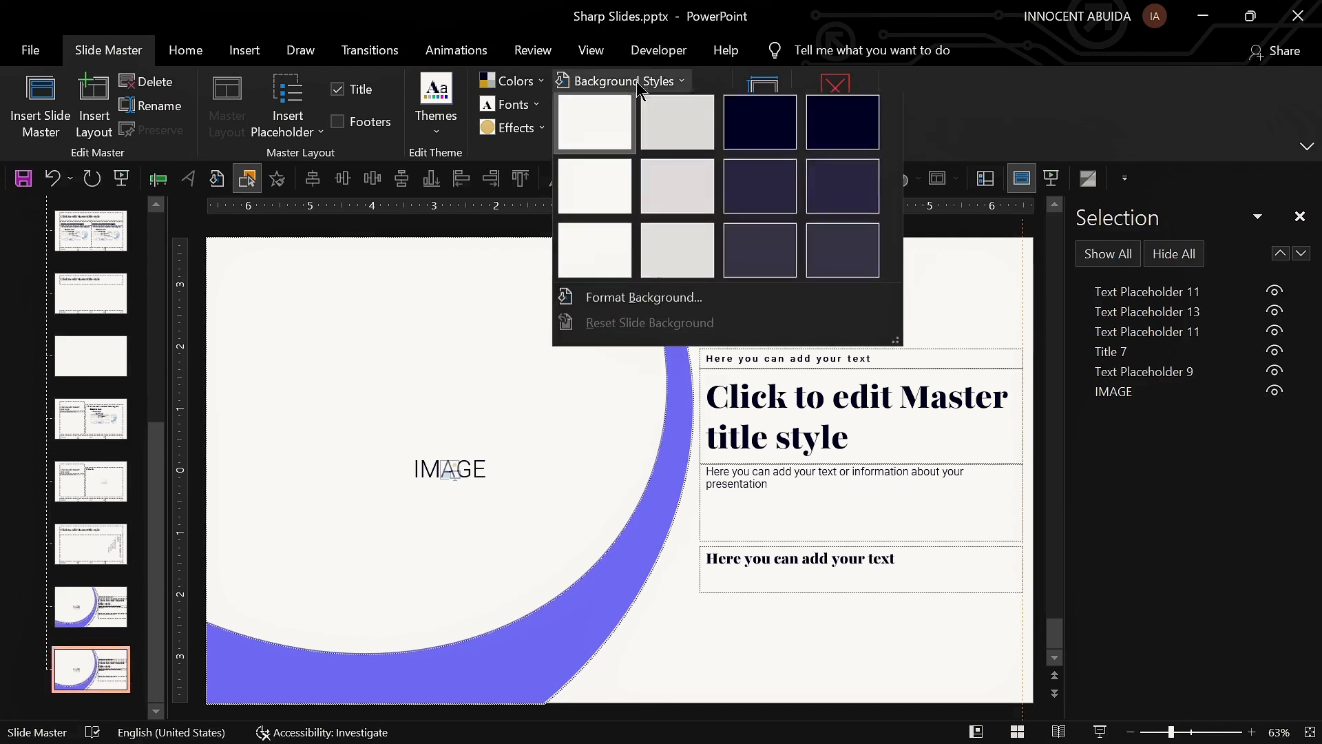
pyautogui.click(746, 133)
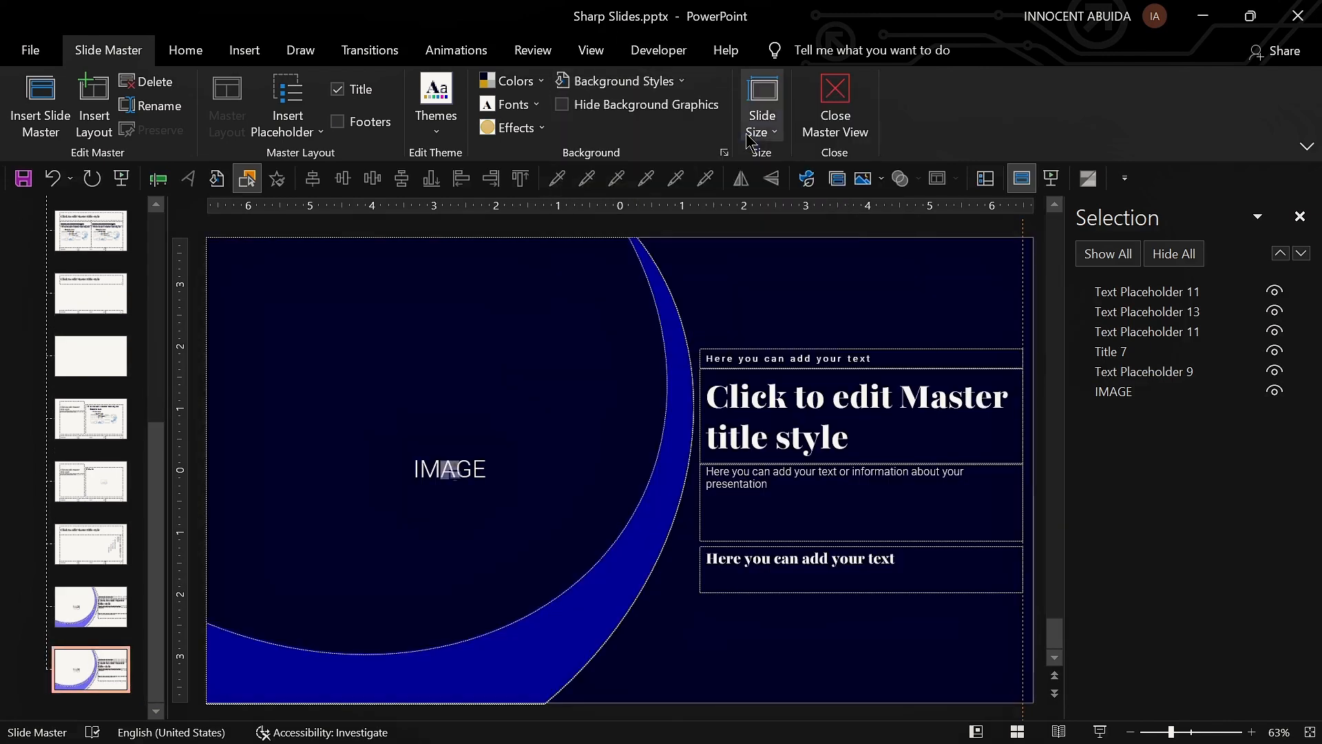
# Step: Recolour the crescent shape on the dark layout with the pink accent theme colour
pyautogui.click(659, 476)
pyautogui.click(830, 53)
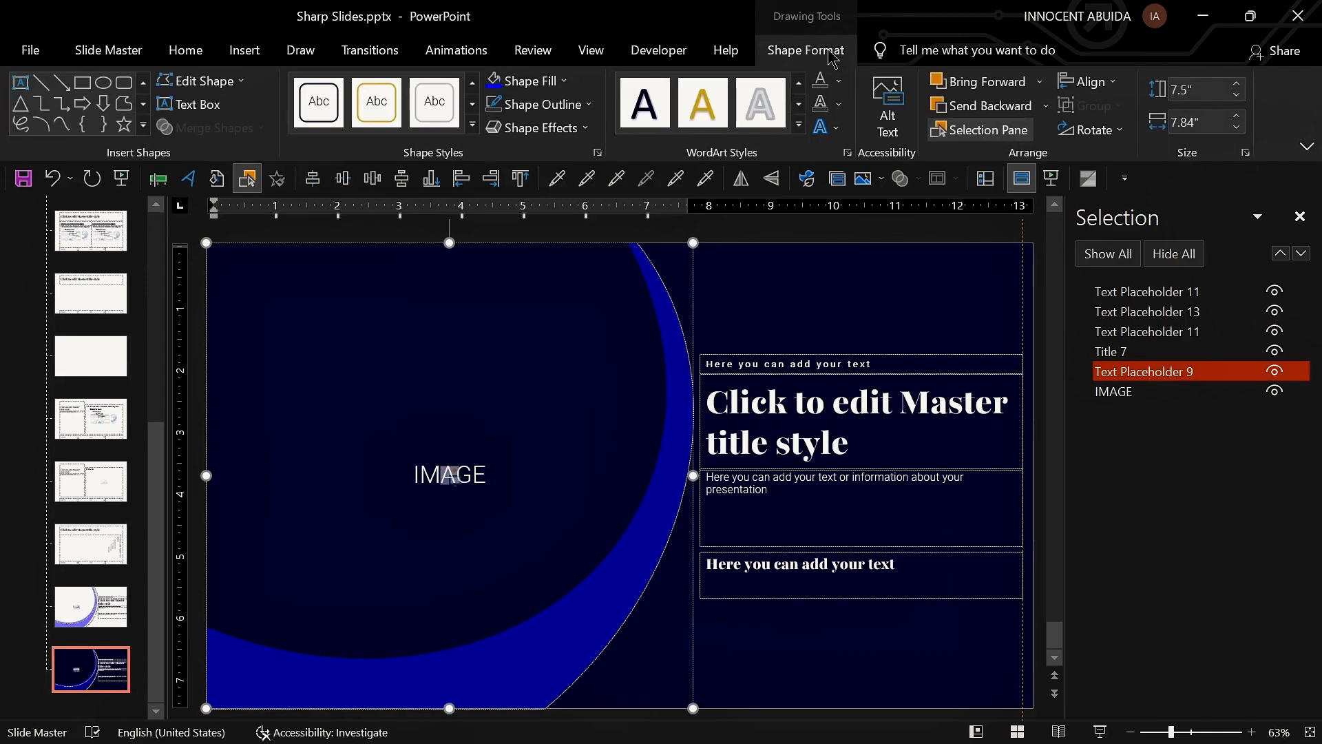
pyautogui.click(563, 81)
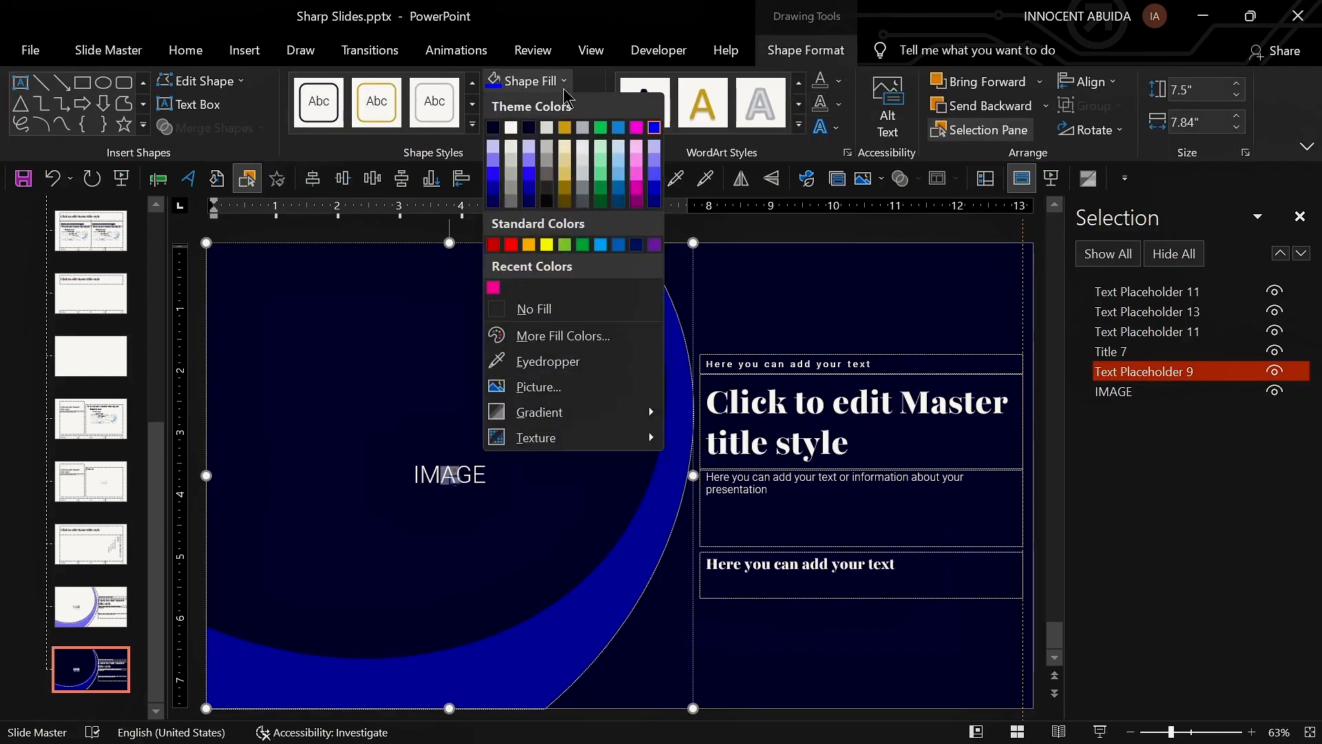
pyautogui.click(636, 128)
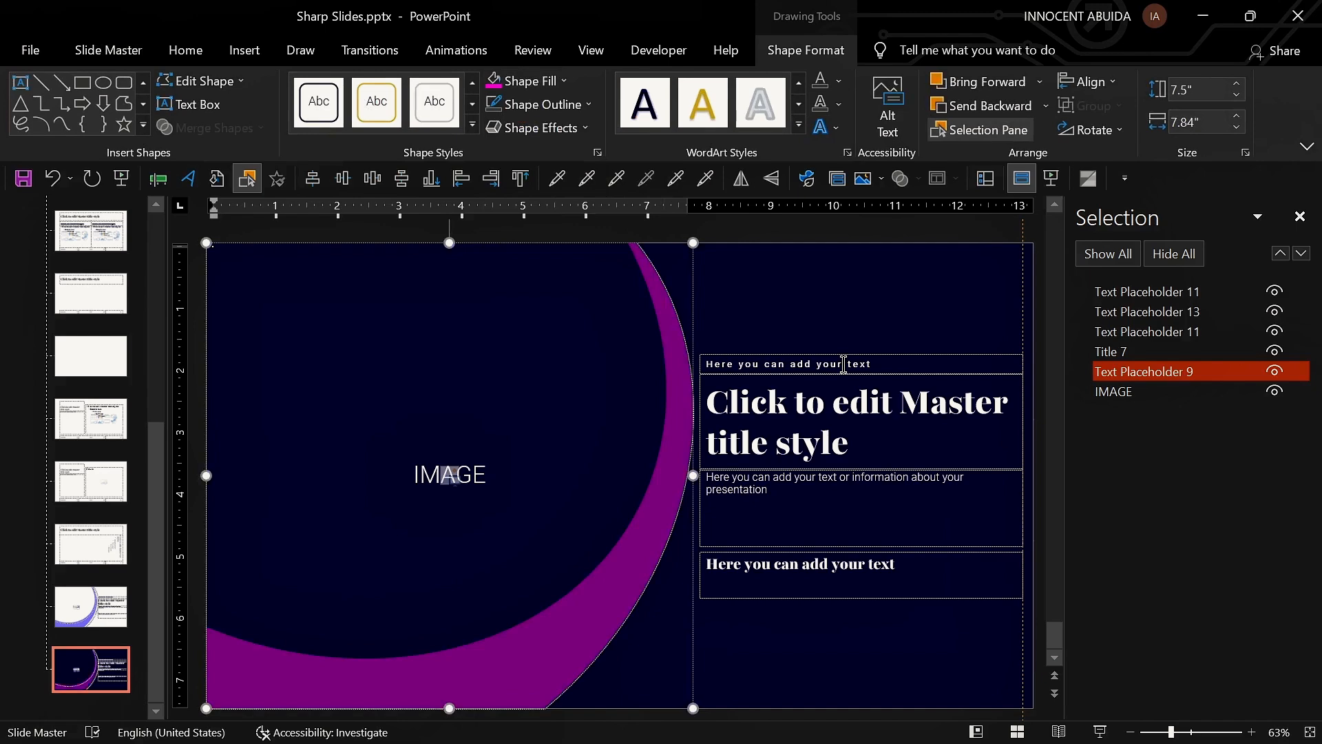
# Step: Back in Normal view, duplicate the slide and apply the dark 3_Custom Layout to the copy
pyautogui.click(986, 183)
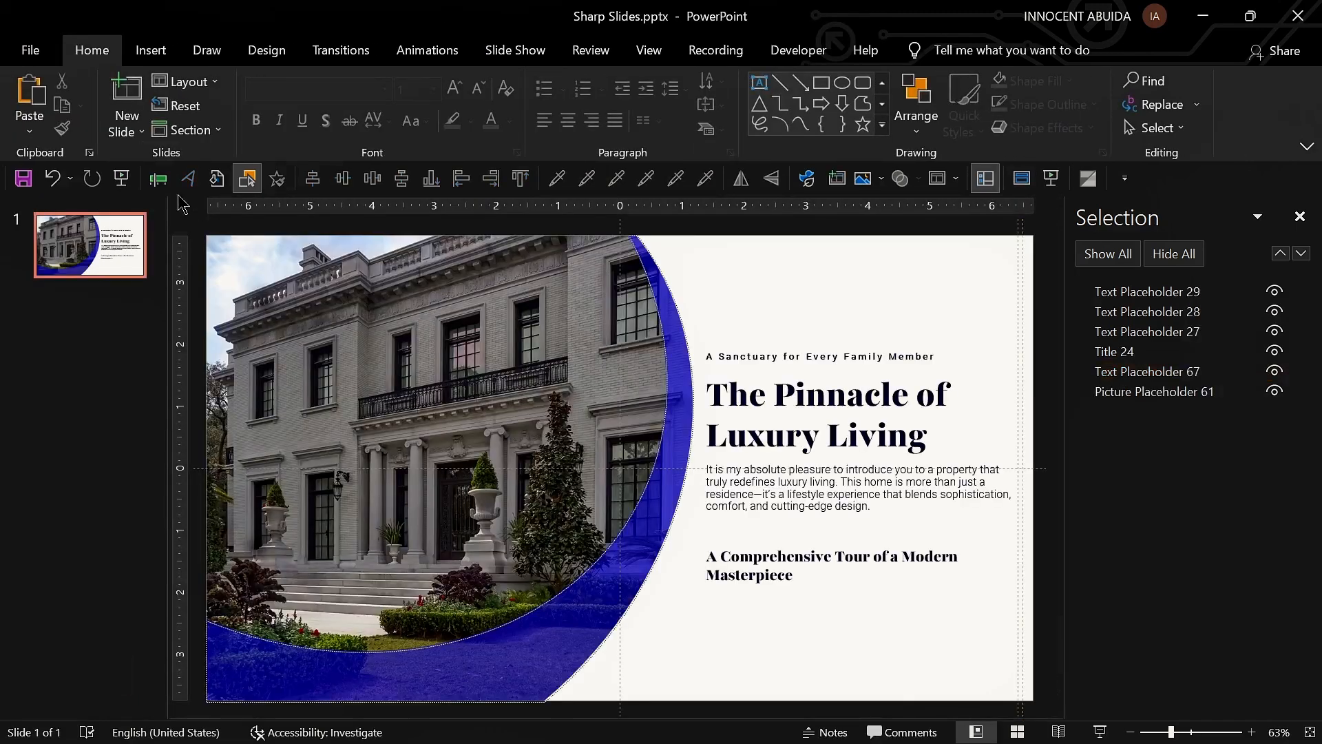
pyautogui.hotkey('ctrl', 'd')
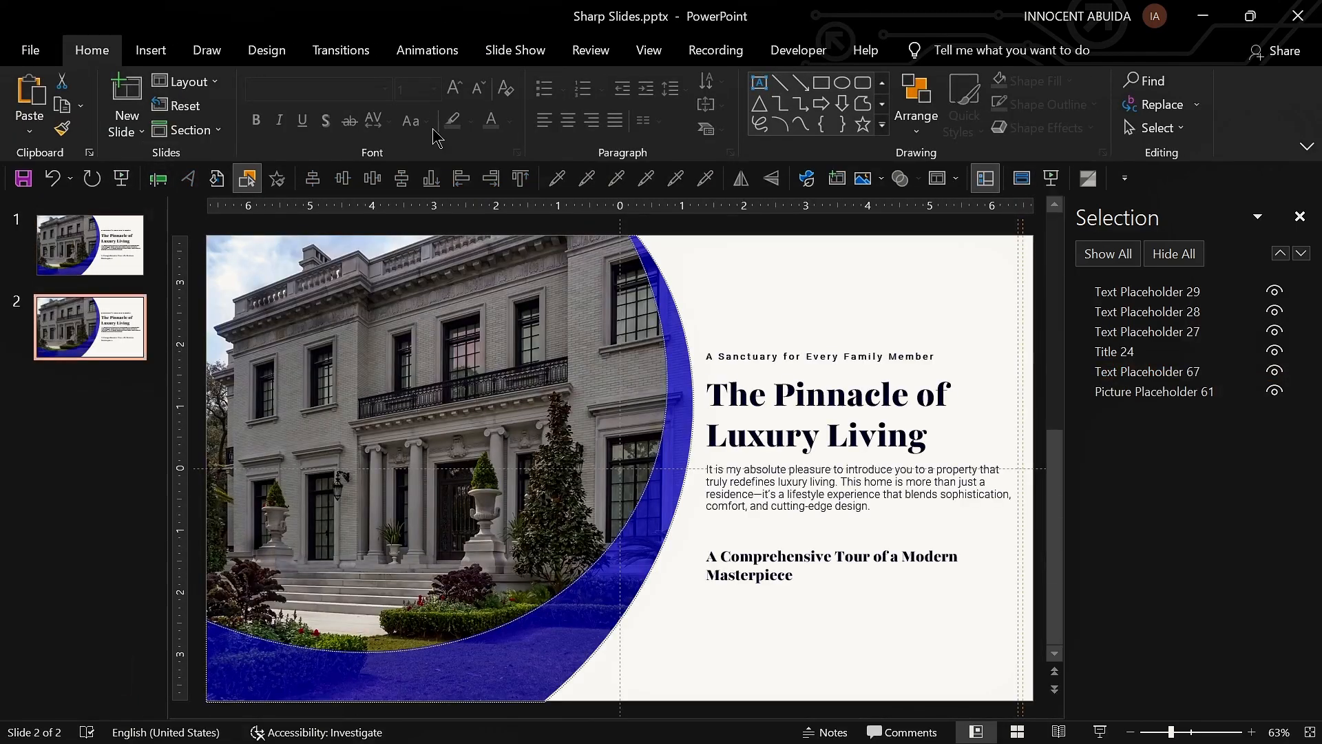
pyautogui.click(186, 80)
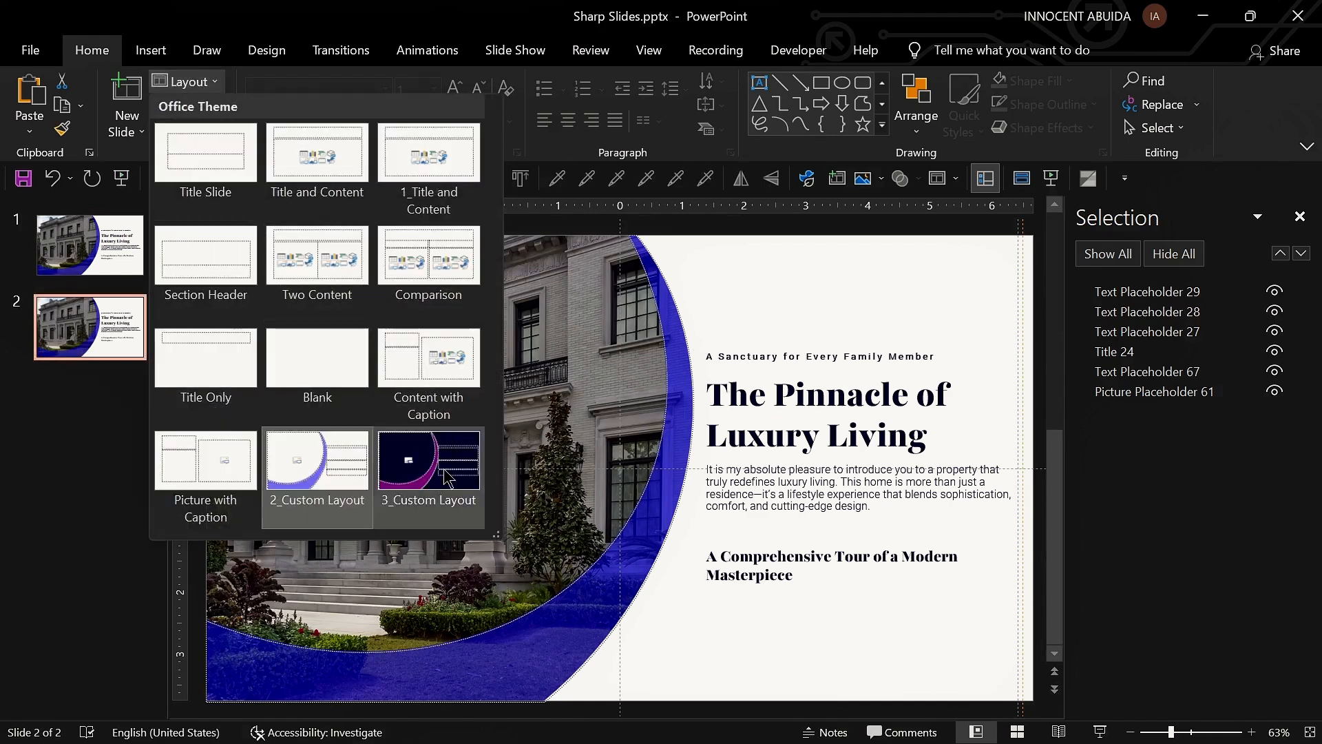
pyautogui.click(443, 475)
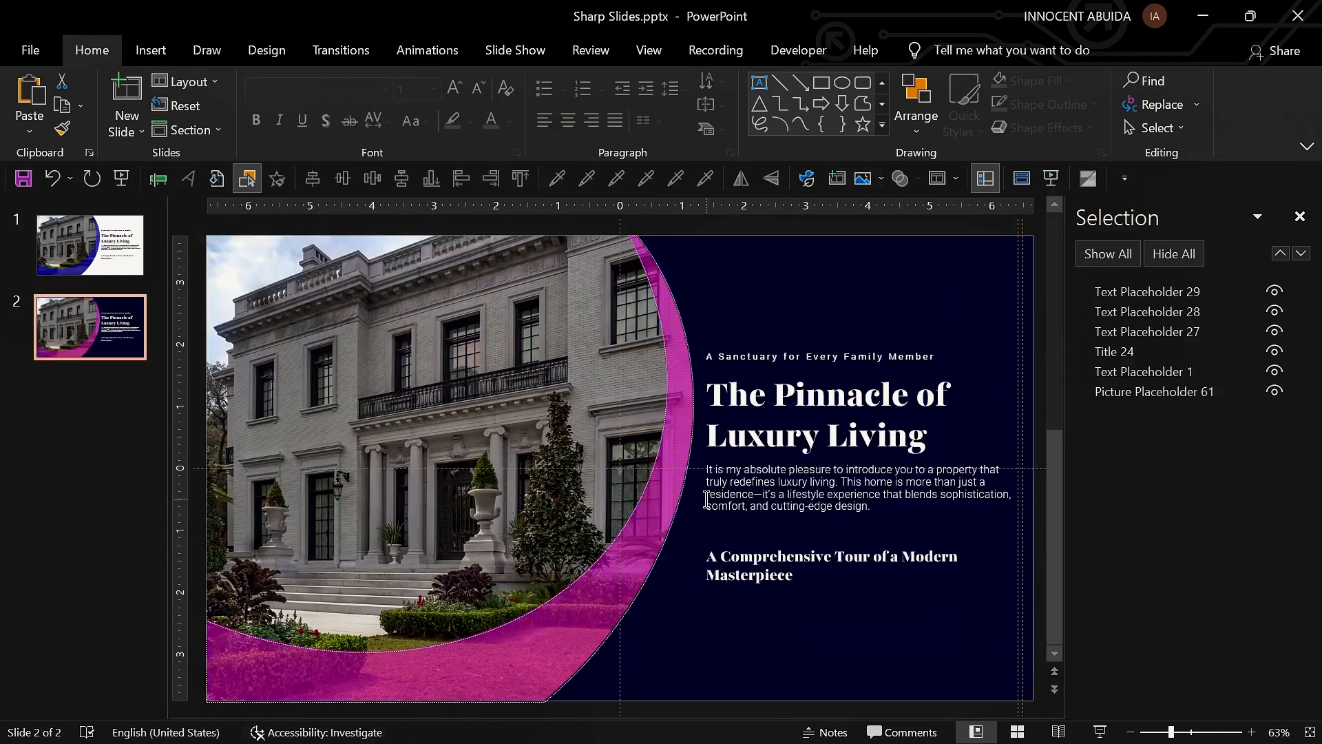
# Step: Open Slide Master view and rename the light crescent layout to "light image and title layout"
pyautogui.click(64, 248)
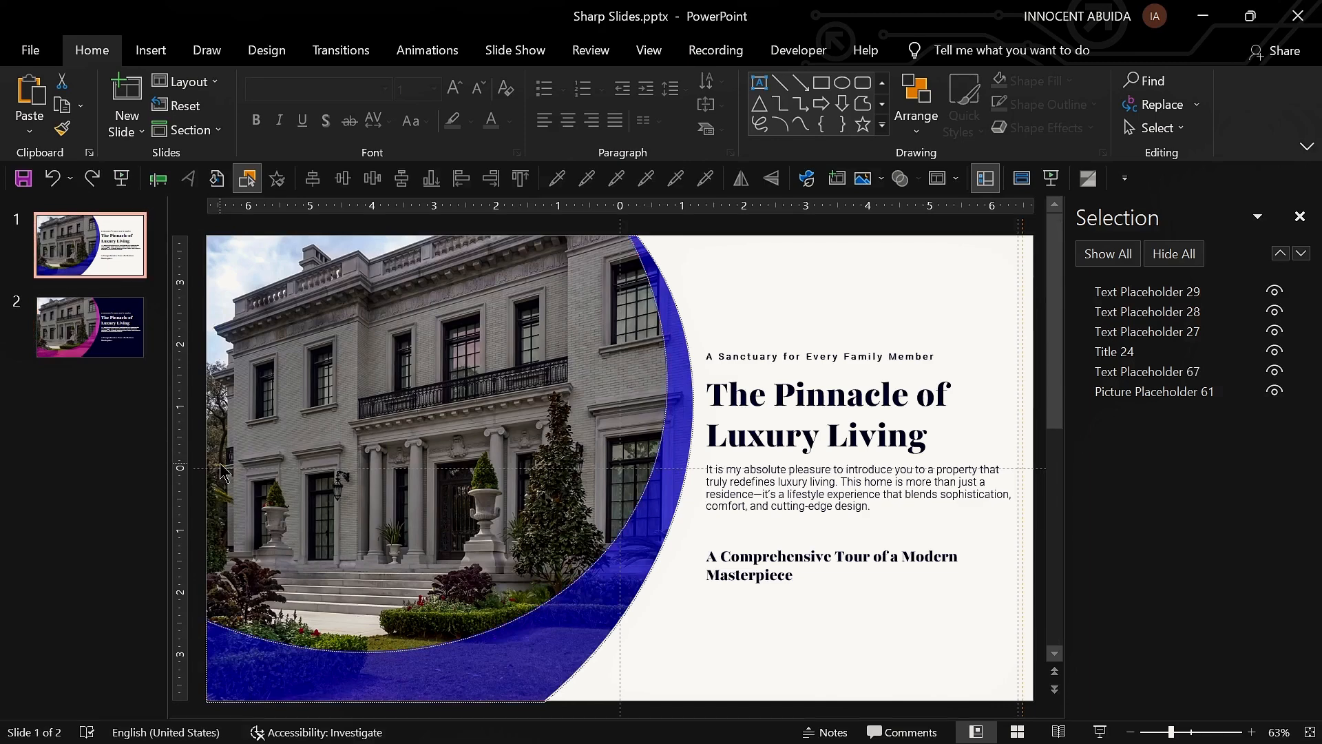
pyautogui.click(1022, 178)
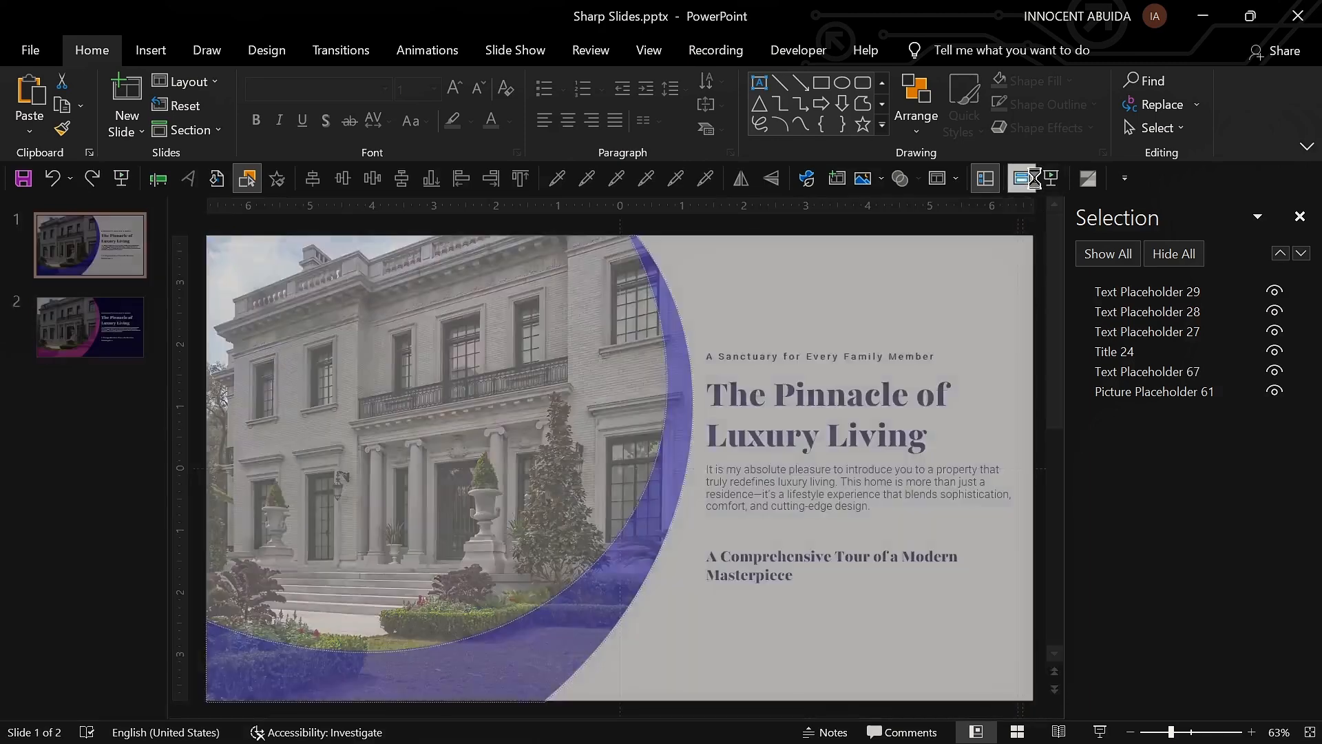
pyautogui.rightClick(108, 623)
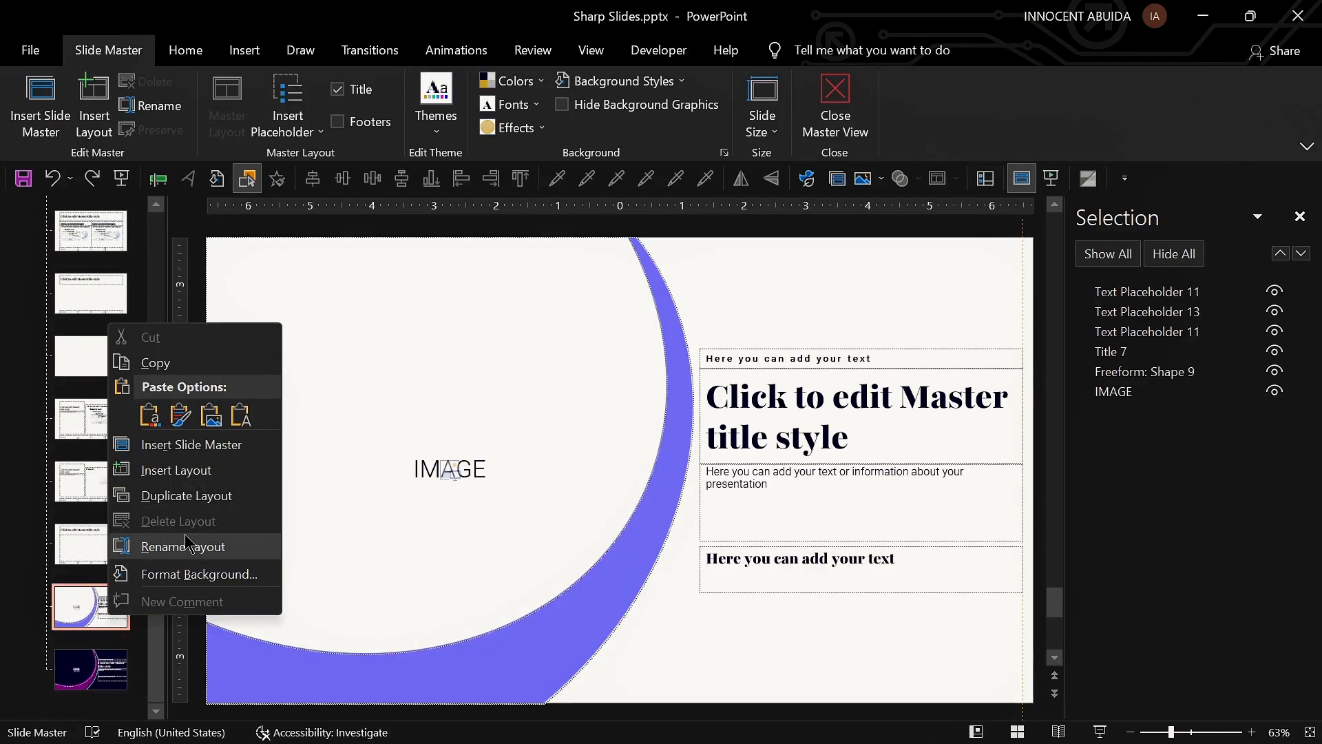
pyautogui.click(183, 547)
pyautogui.write('ligh')
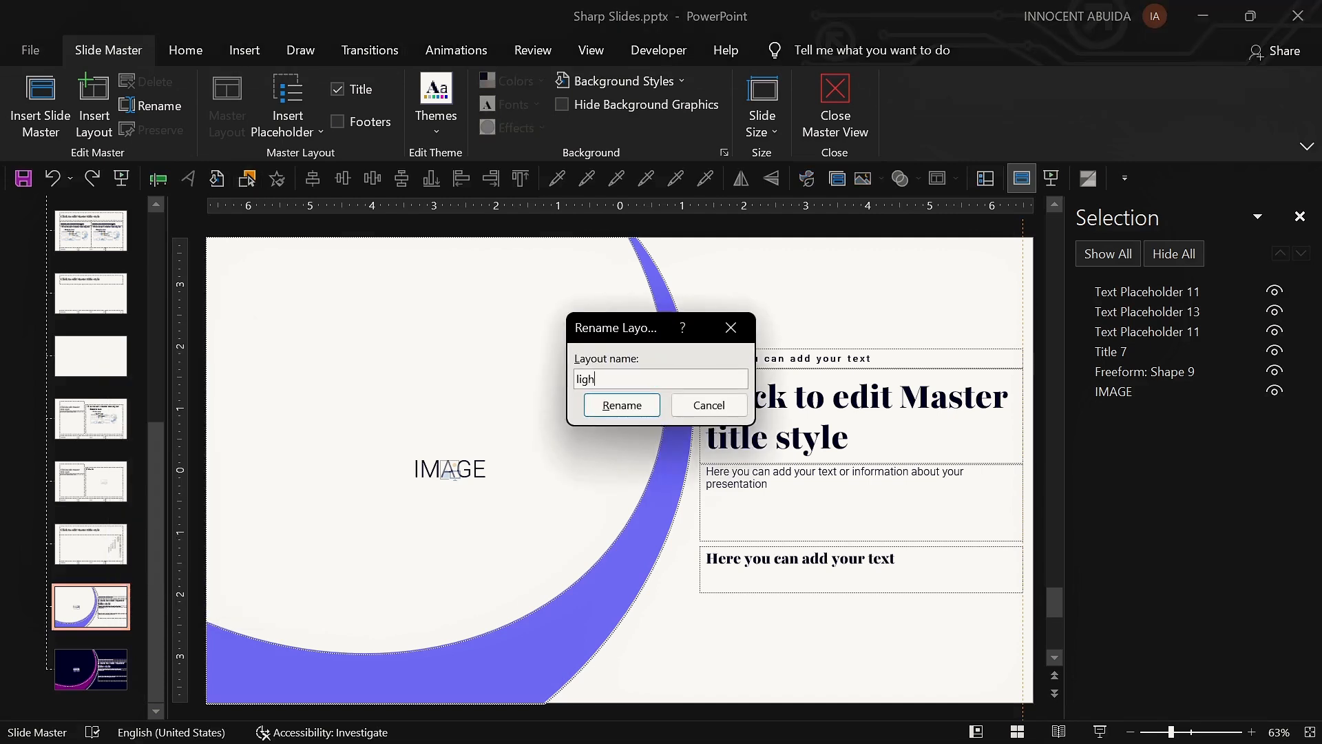
pyautogui.write('t image and ti')
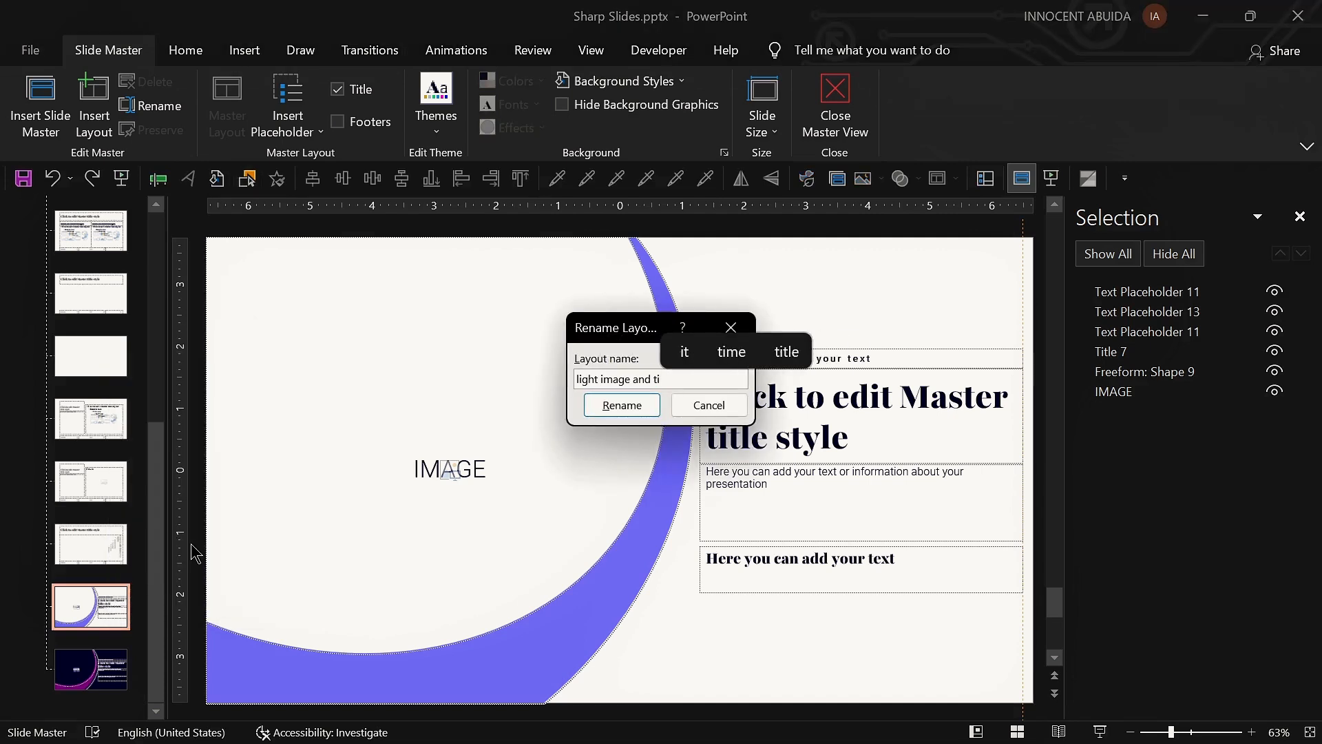
pyautogui.write('tle layout')
pyautogui.hotkey('ctrl', 'a')
pyautogui.hotkey('ctrl', 'c')
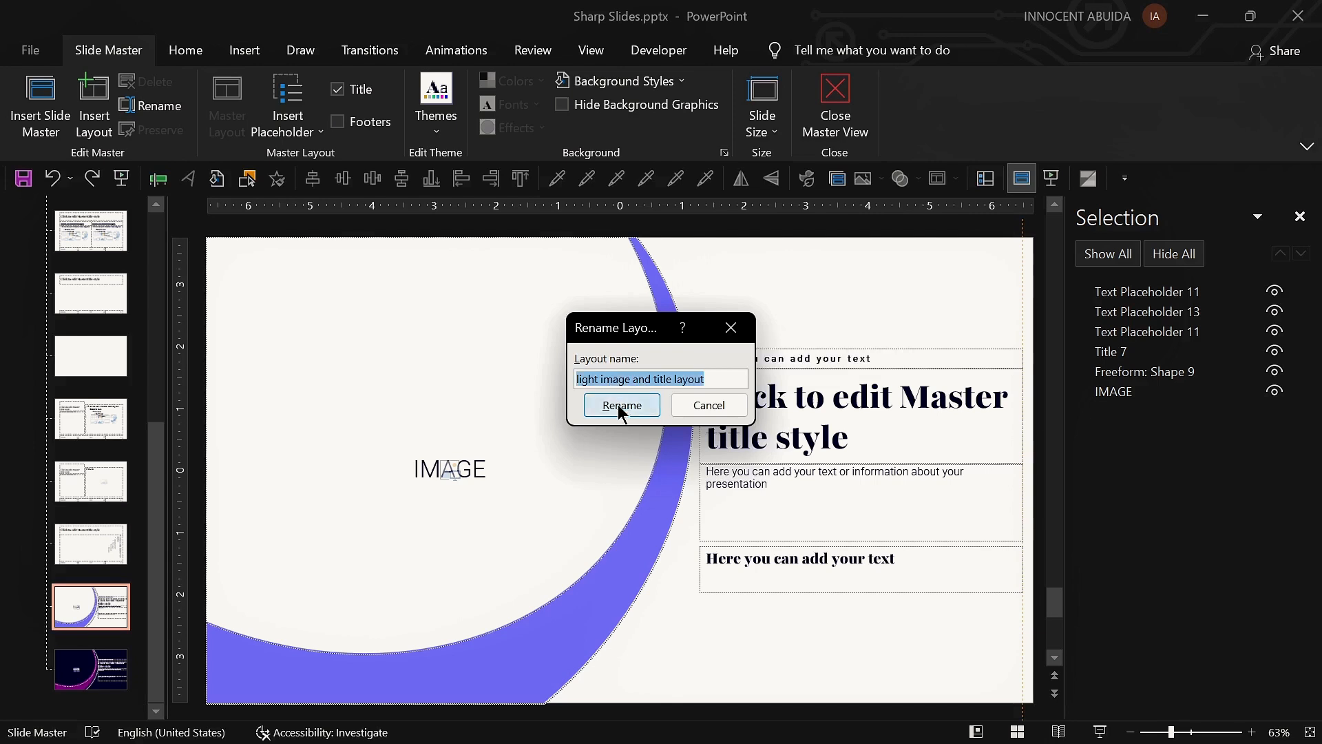
pyautogui.click(621, 407)
# Step: Rename the dark crescent layout to "dark image and title layout"
pyautogui.rightClick(93, 677)
pyautogui.click(189, 606)
pyautogui.hotkey('ctrl', 'v')
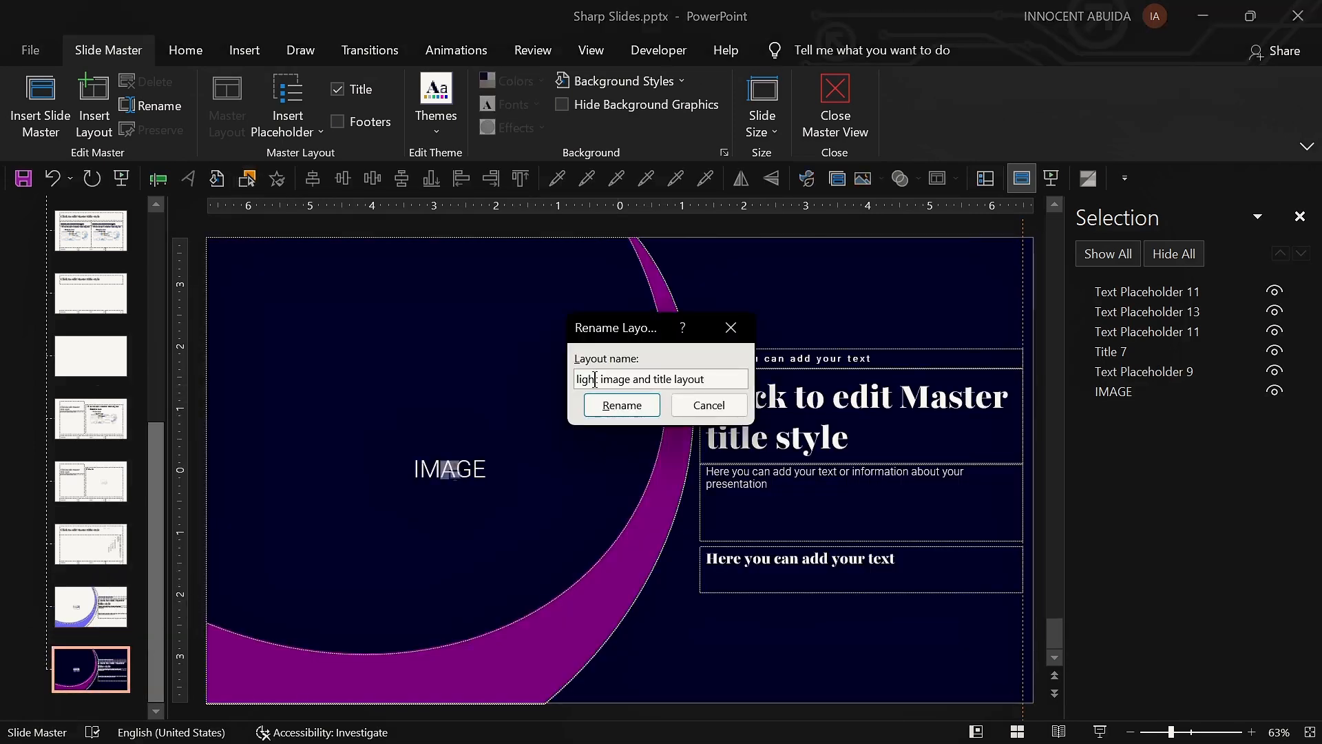
pyautogui.moveTo(595, 379); pyautogui.dragTo(569, 394)
pyautogui.press('BackSpace')
pyautogui.write('dark')
pyautogui.click(622, 405)
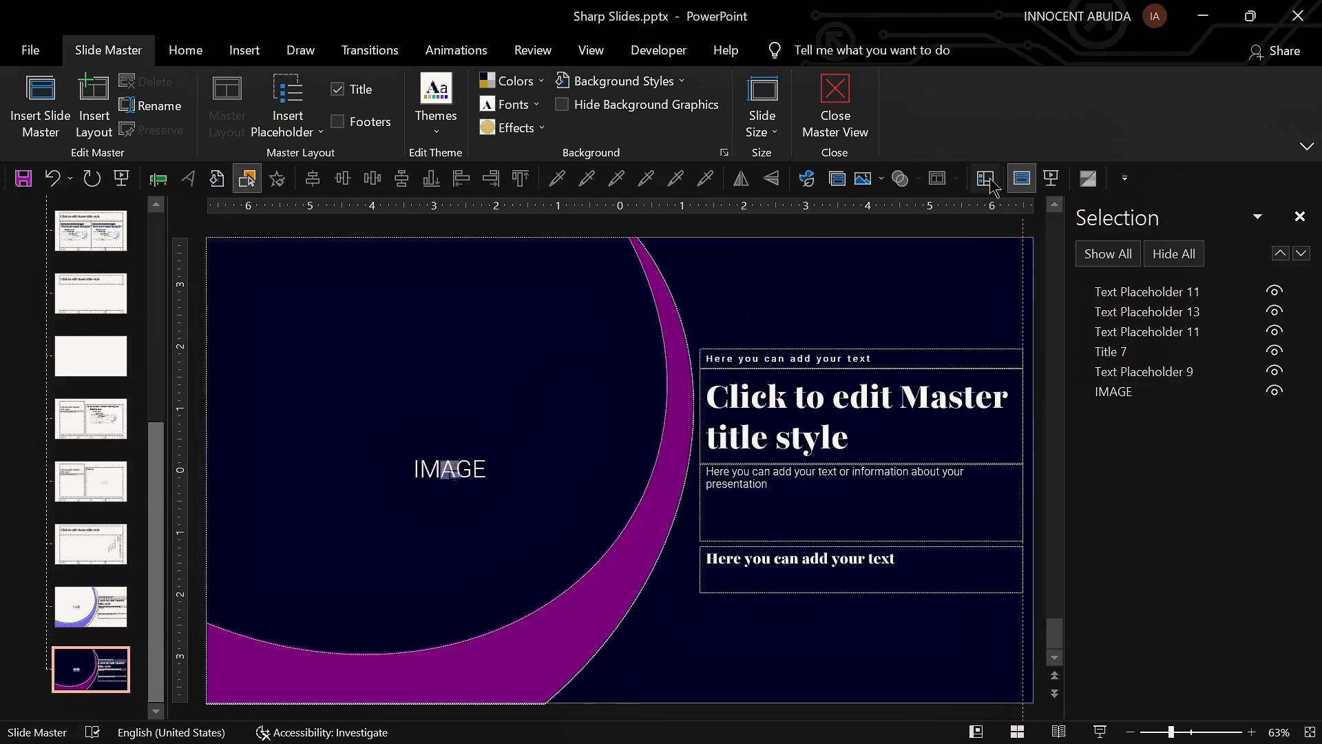
# Step: Close Master View and preview the slides as a slide show
pyautogui.click(835, 103)
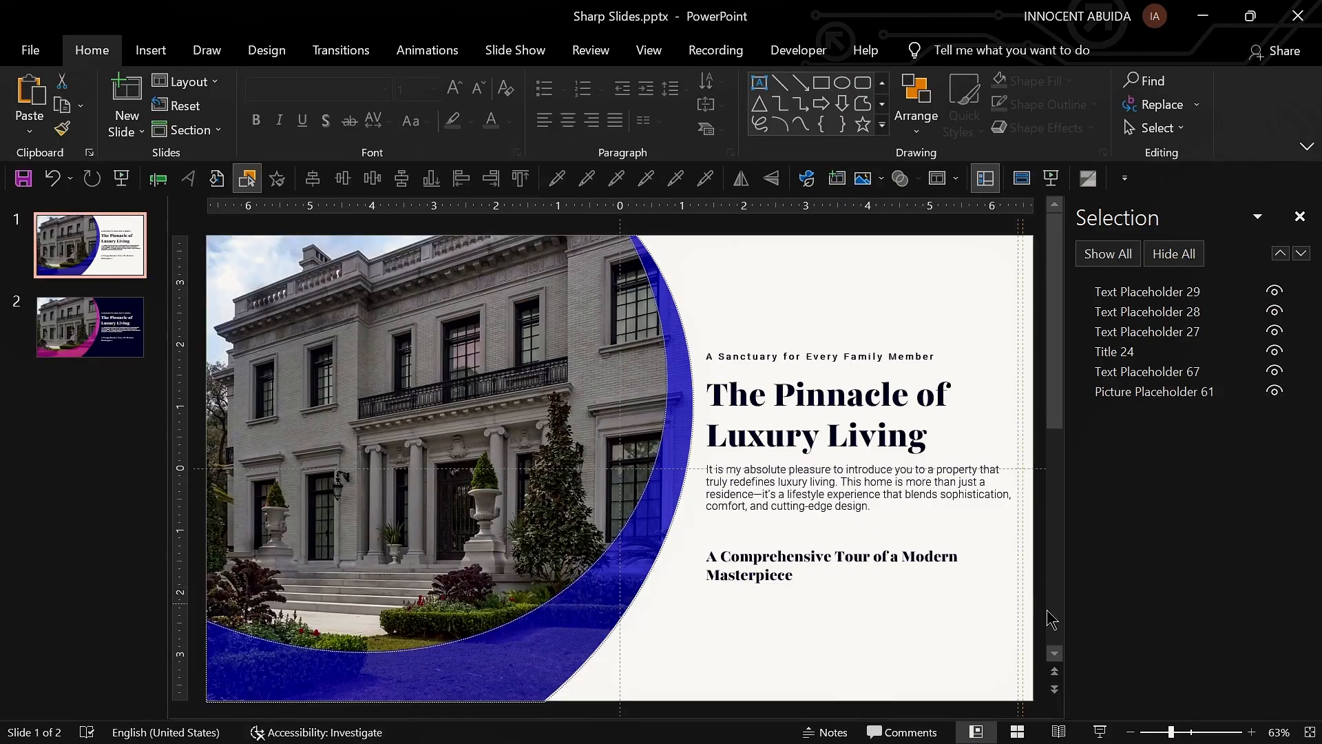
pyautogui.click(1100, 732)
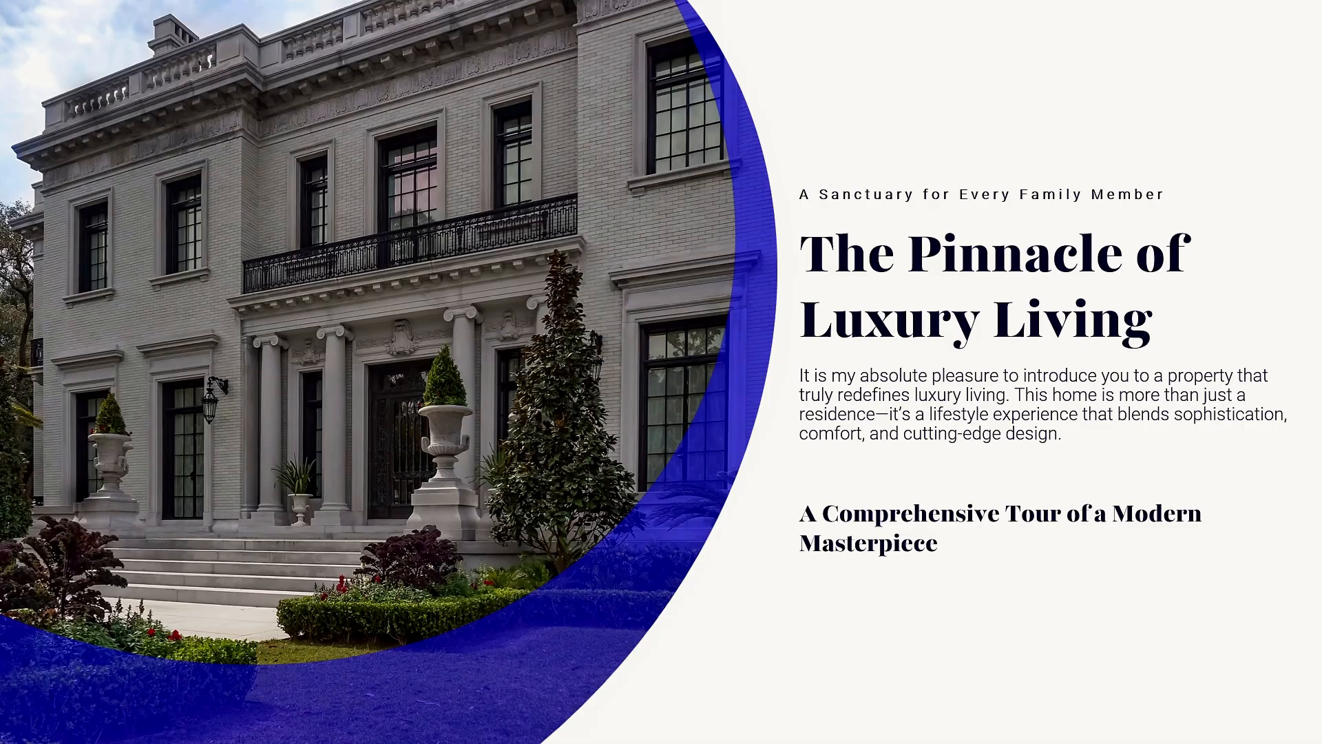
pyautogui.press('Right')
pyautogui.press('Escape')
# Step: Colour the word "Pinnacle" in the first slide's title with the blue accent theme colour
pyautogui.click(98, 241)
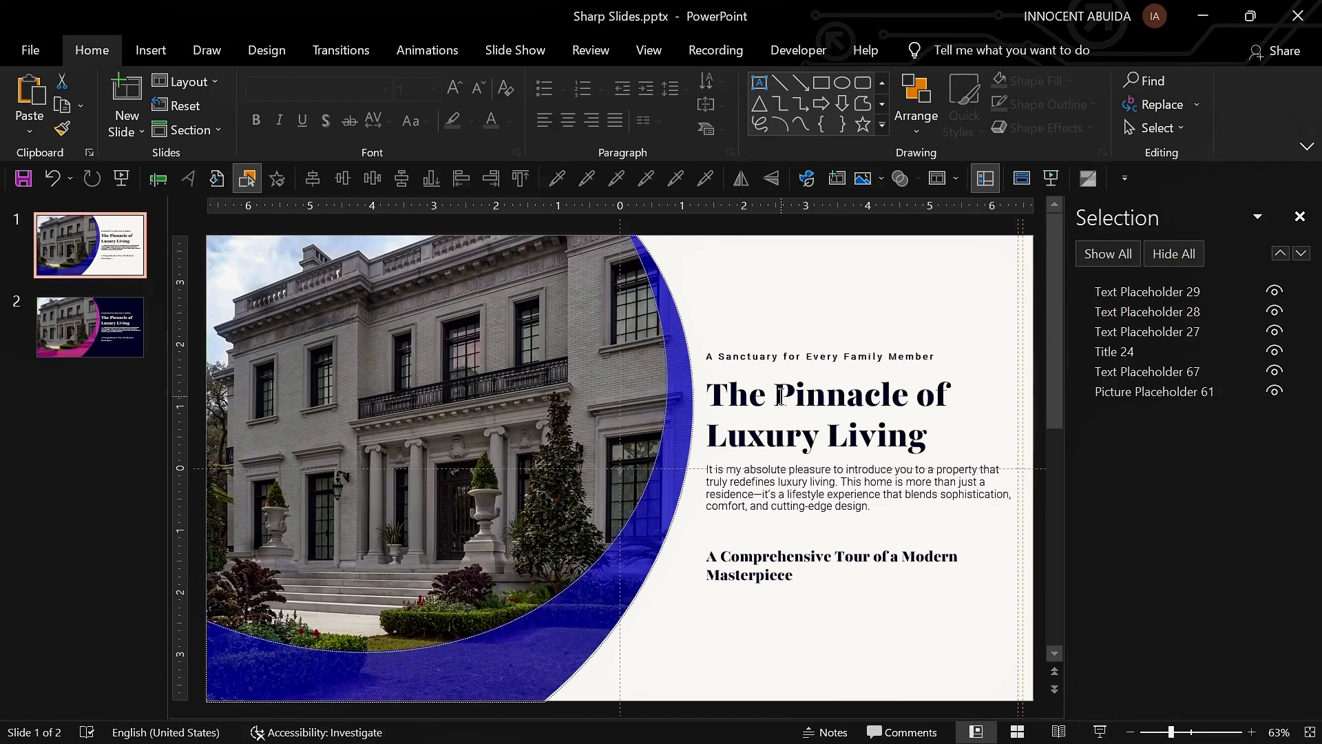
pyautogui.moveTo(780, 396); pyautogui.dragTo(903, 398)
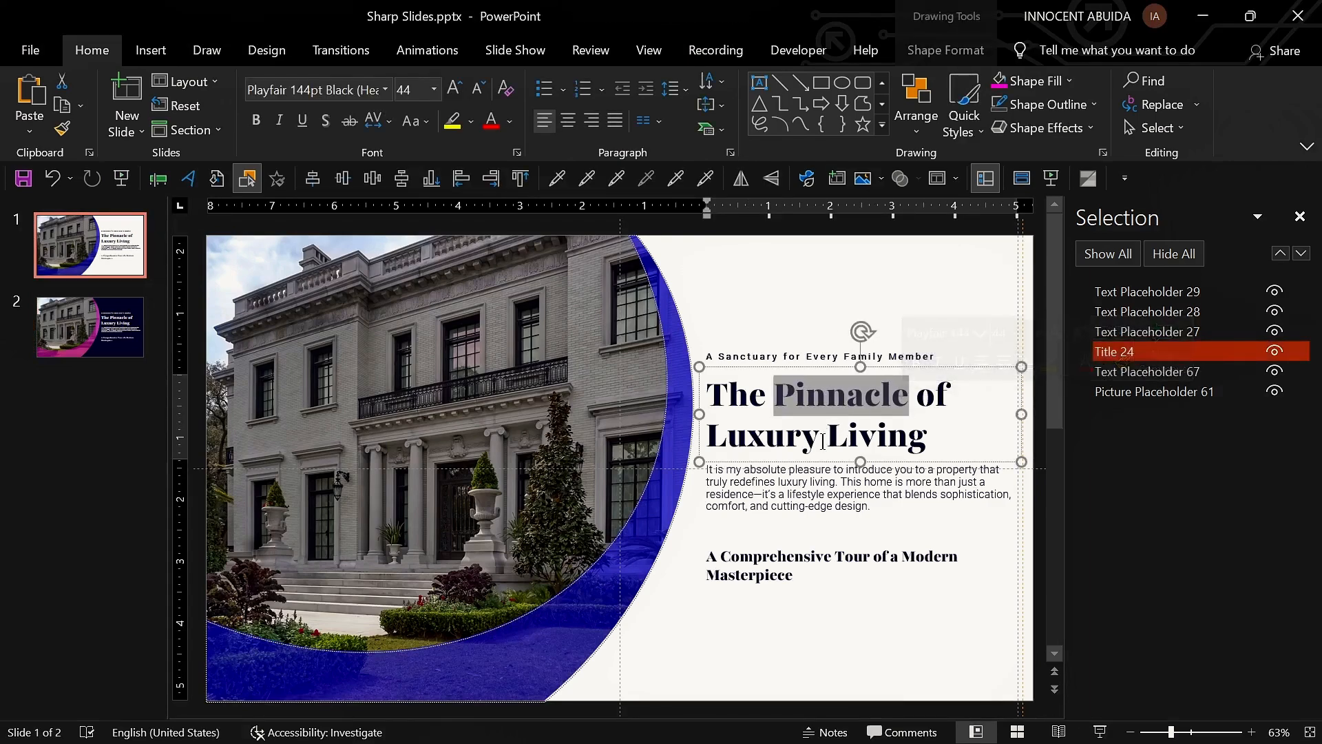
pyautogui.click(510, 121)
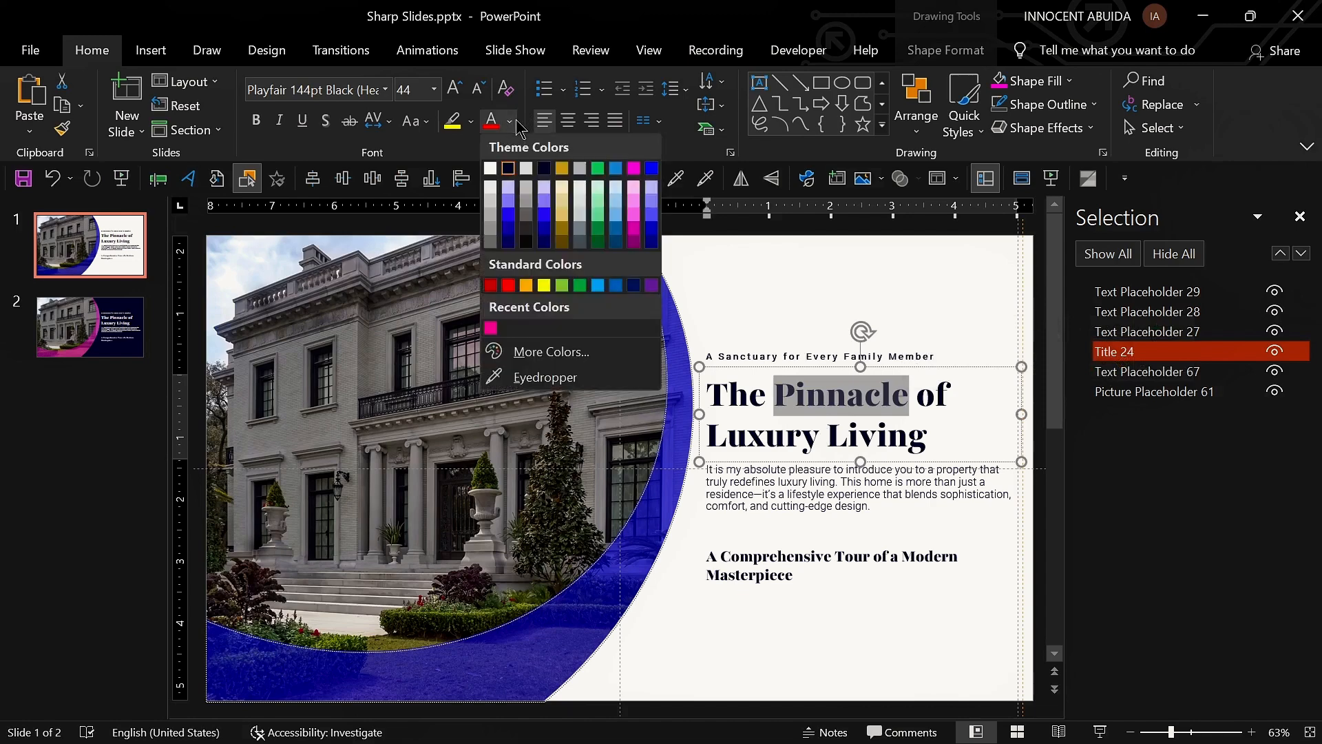
pyautogui.click(651, 170)
# Step: Colour the word "Pinnacle" in the second slide's title with the recent pink colour
pyautogui.click(96, 335)
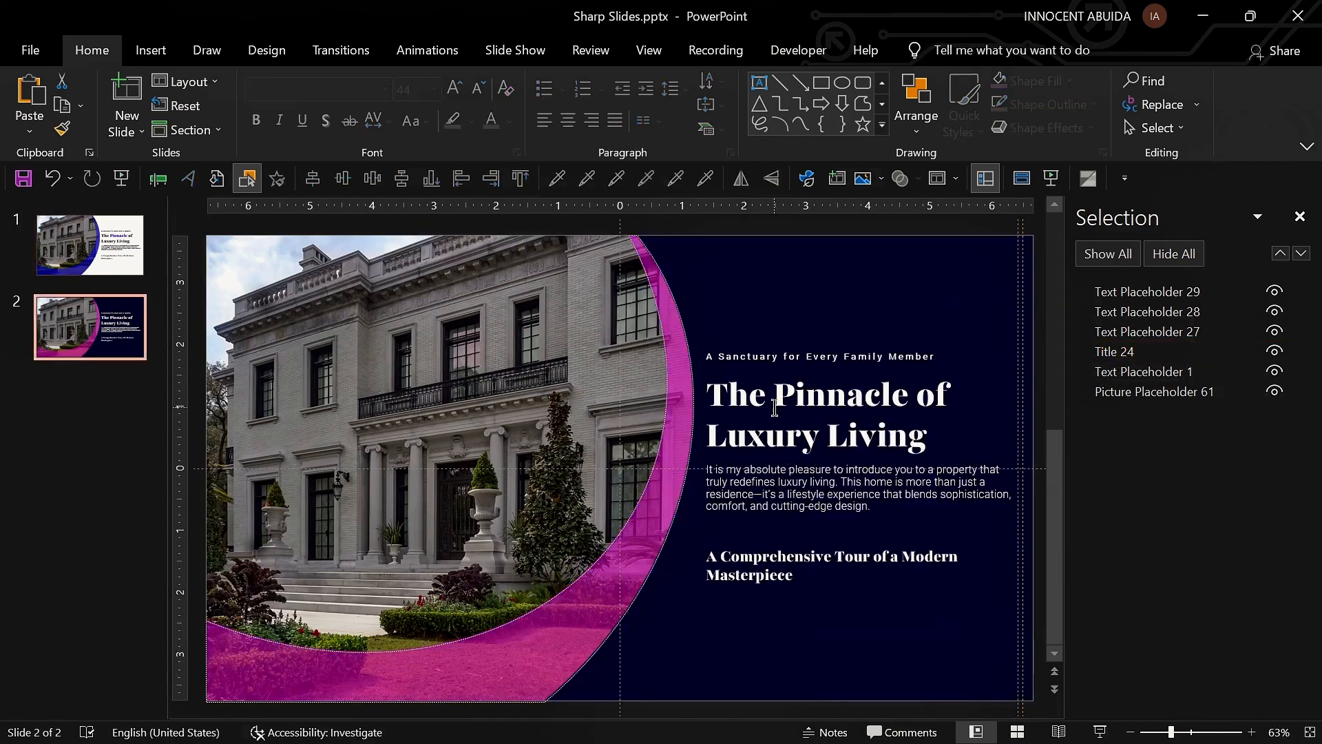
pyautogui.moveTo(775, 408); pyautogui.dragTo(907, 408)
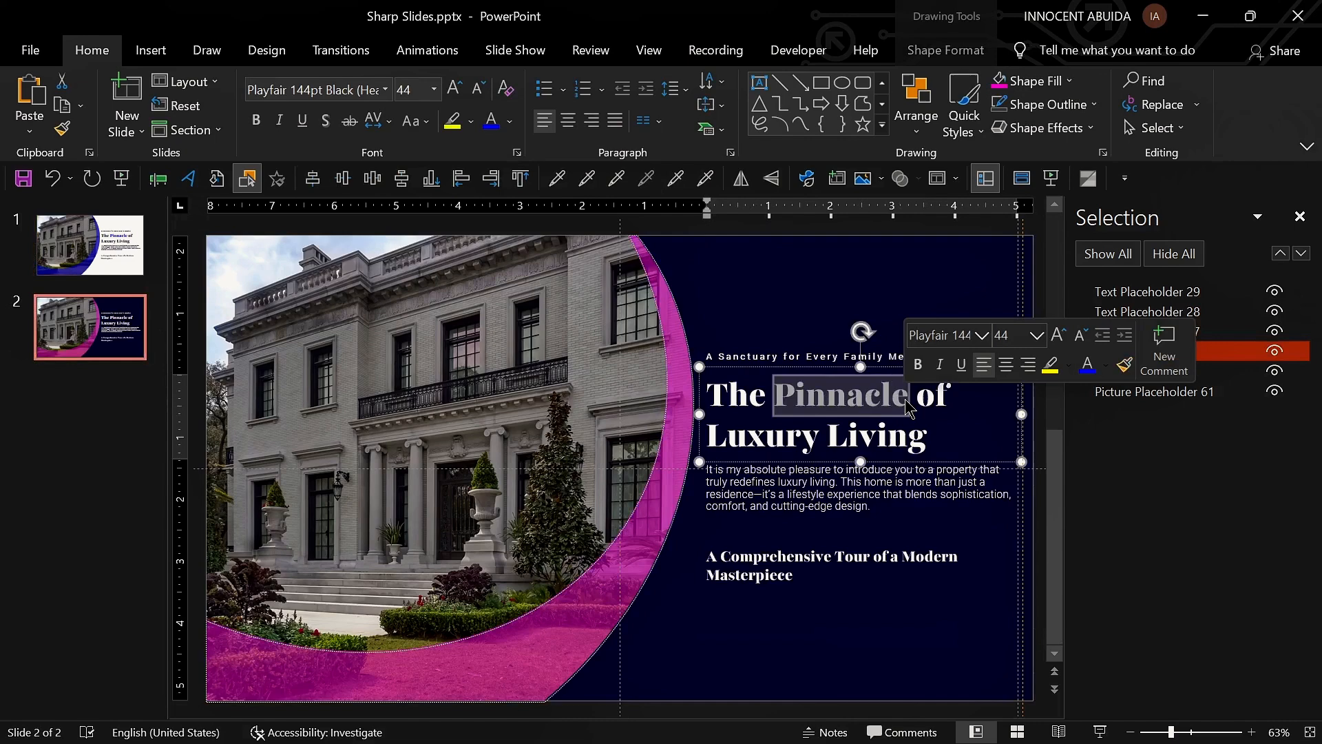
pyautogui.click(509, 122)
pyautogui.click(496, 328)
pyautogui.click(792, 627)
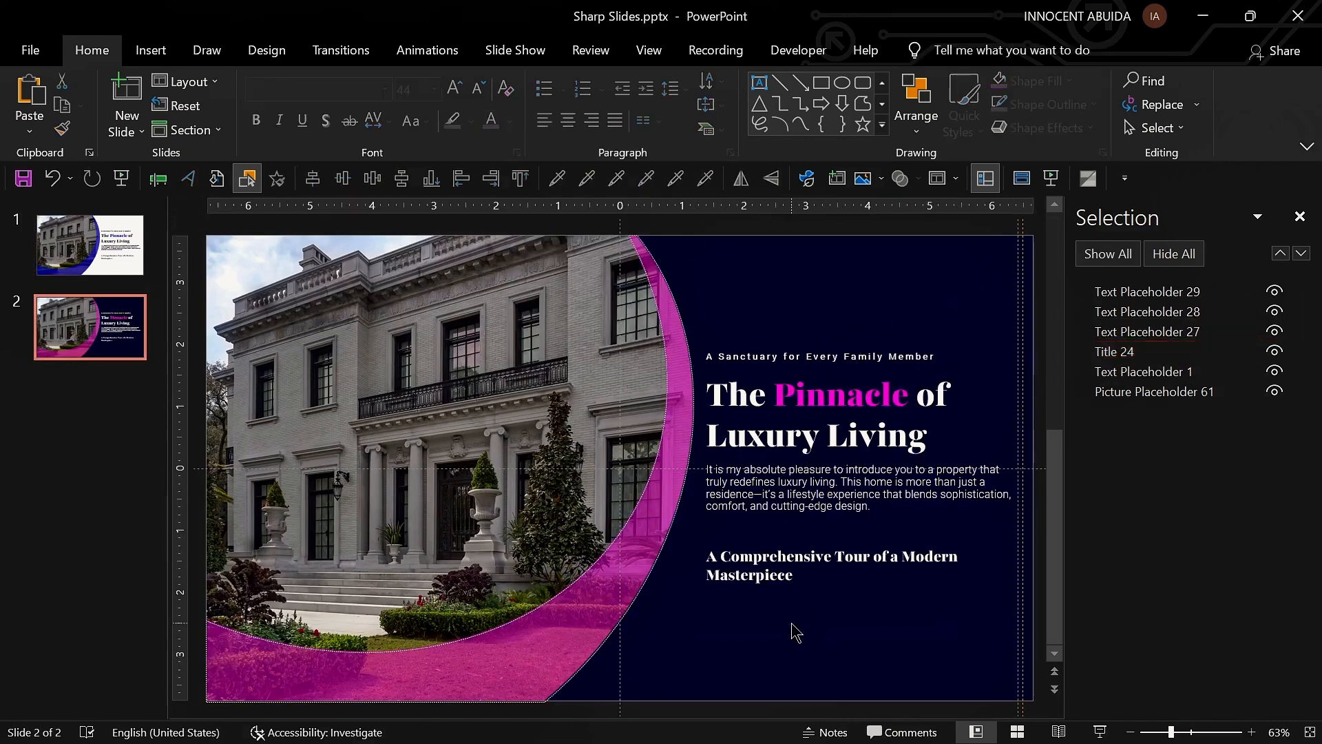
# Step: Reset the second slide's layout and undo the reset
pyautogui.click(180, 105)
pyautogui.hotkey('ctrl', 'z')
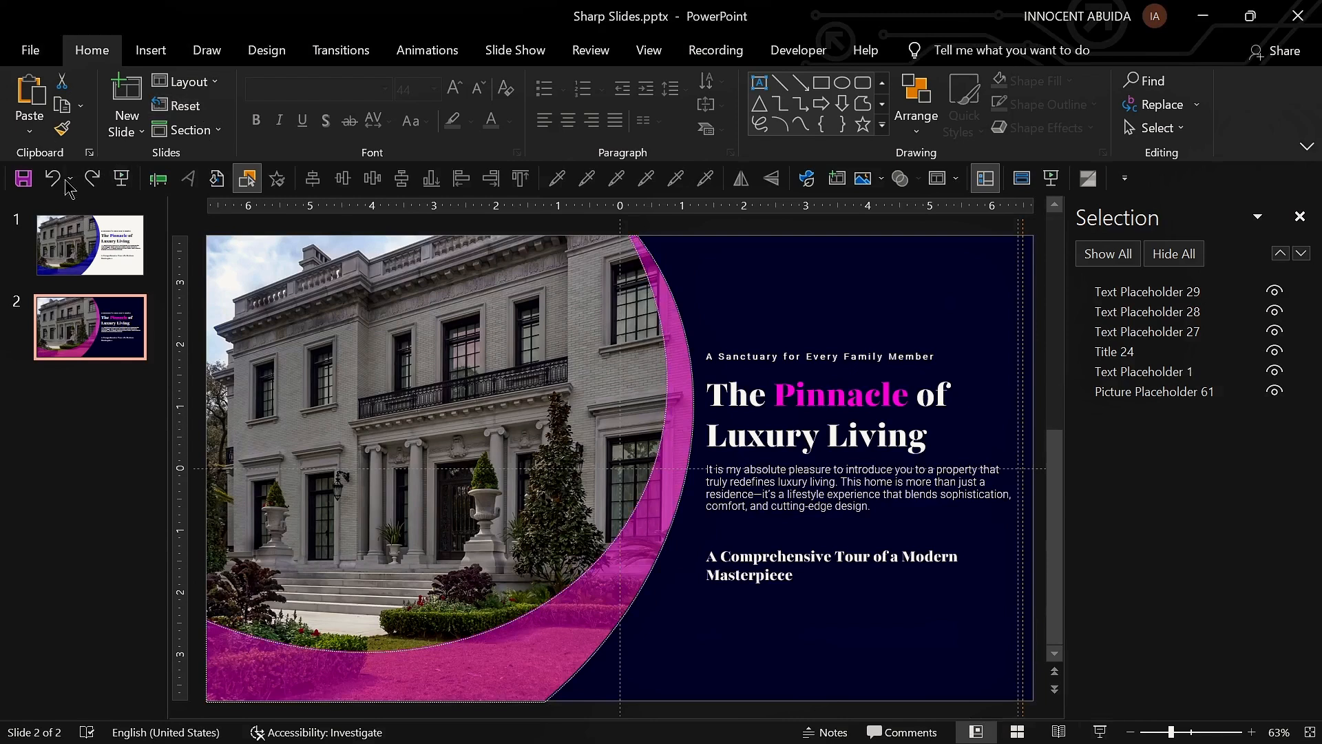
# Step: Preview the presentation as a slide show from the first slide
pyautogui.click(90, 244)
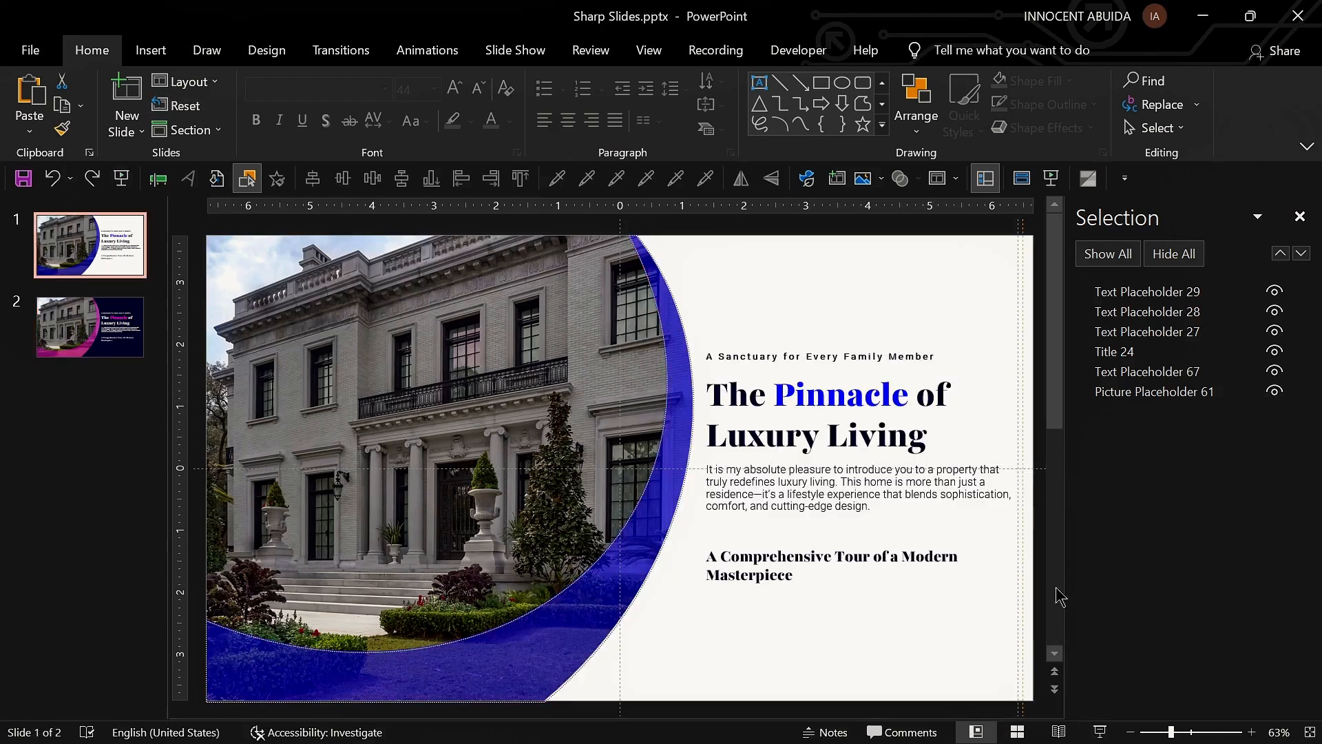
pyautogui.click(1100, 732)
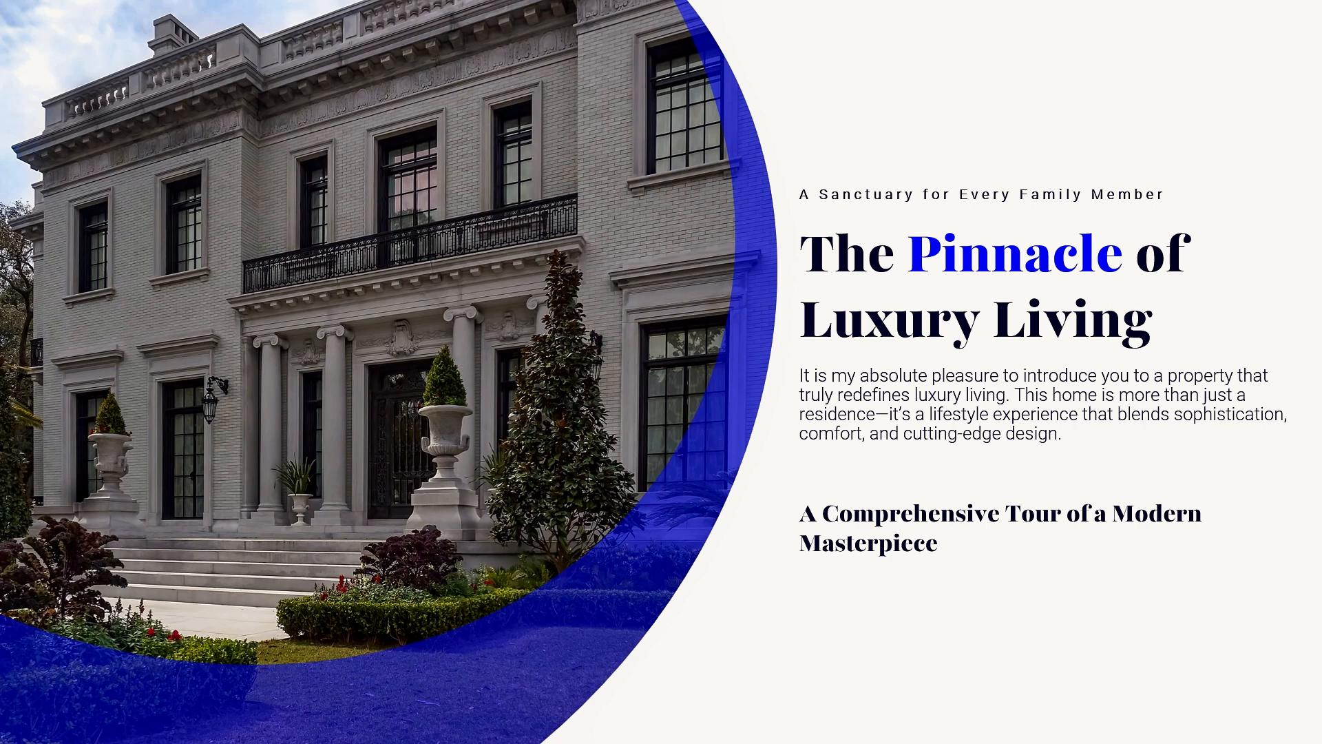
pyautogui.press('Right')
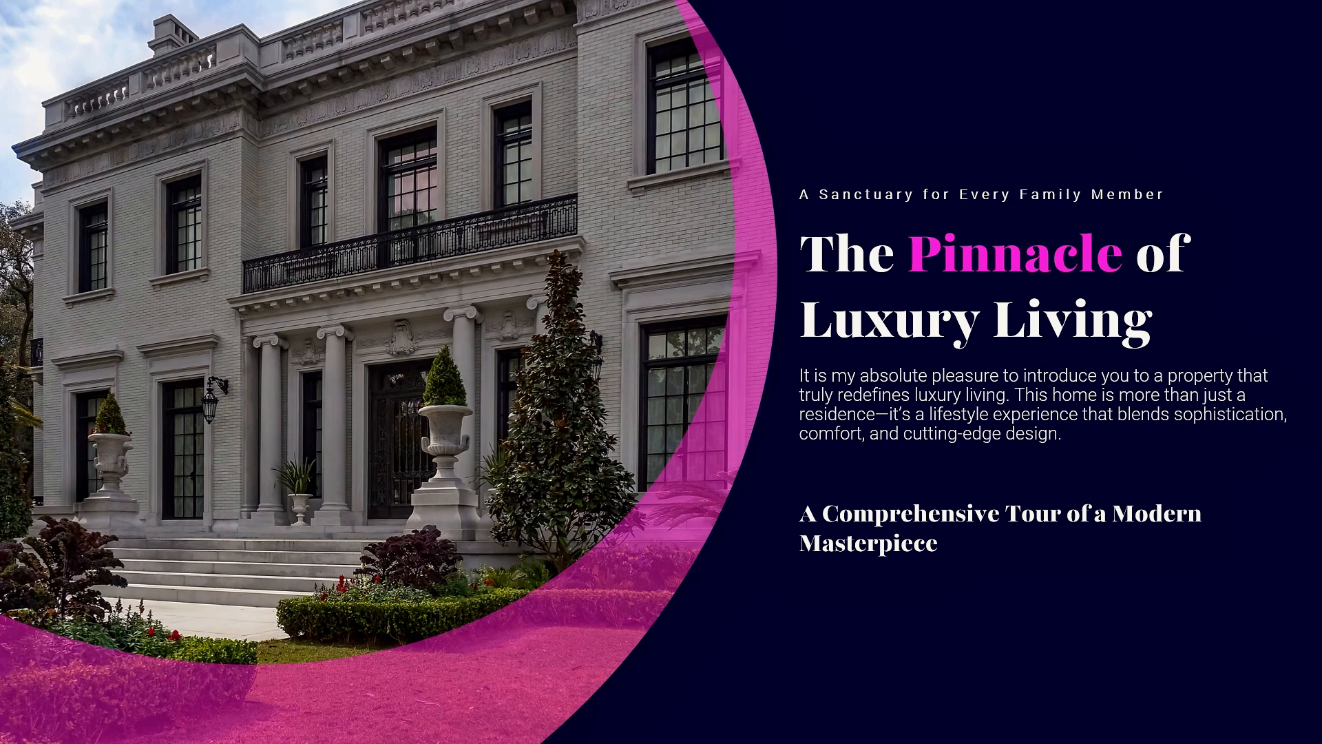
pyautogui.press('Right')
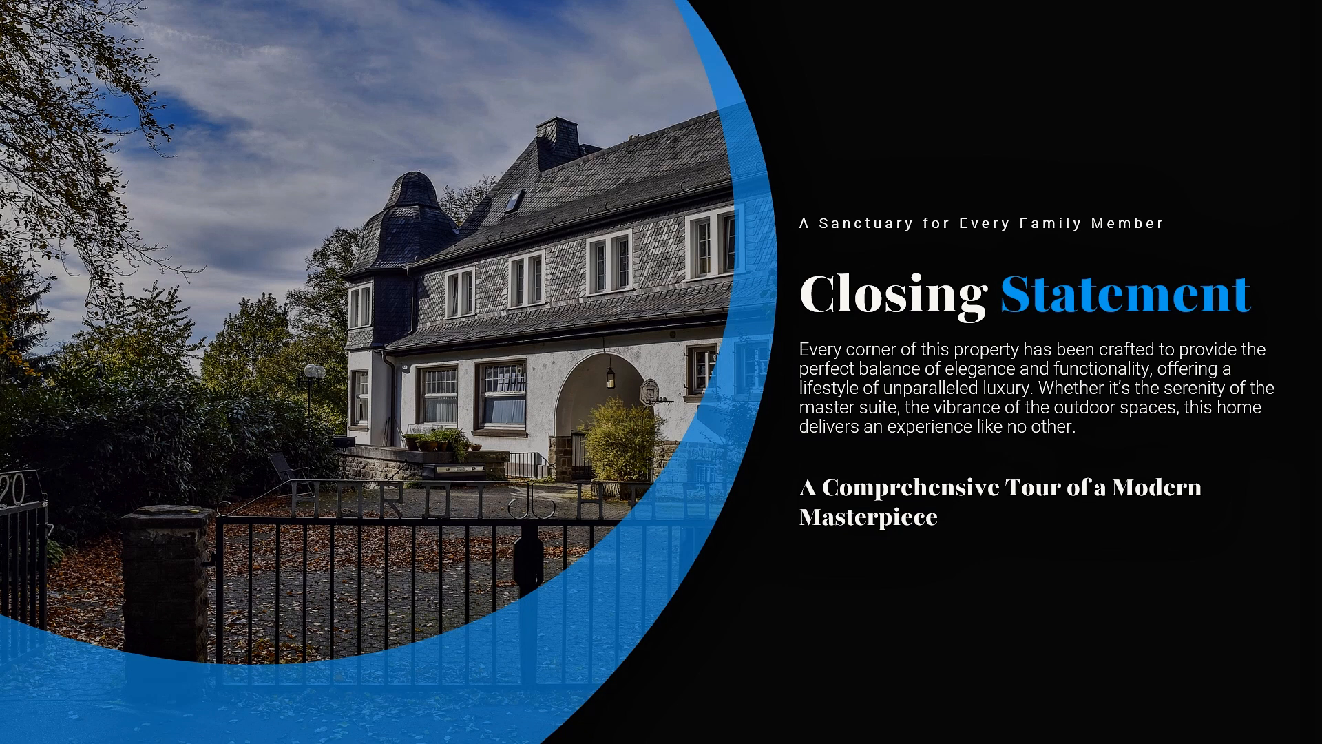